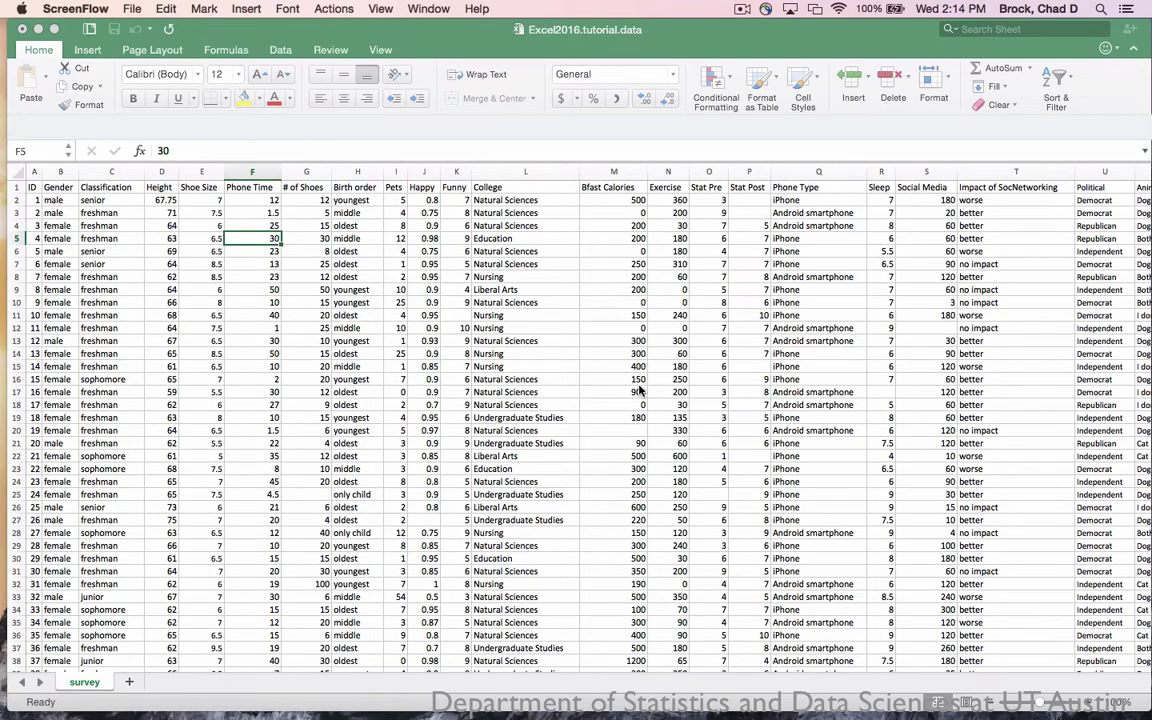
# Add a new worksheet and copy the survey sheet's Phone Time column into its column A
pyautogui.click(251, 213)
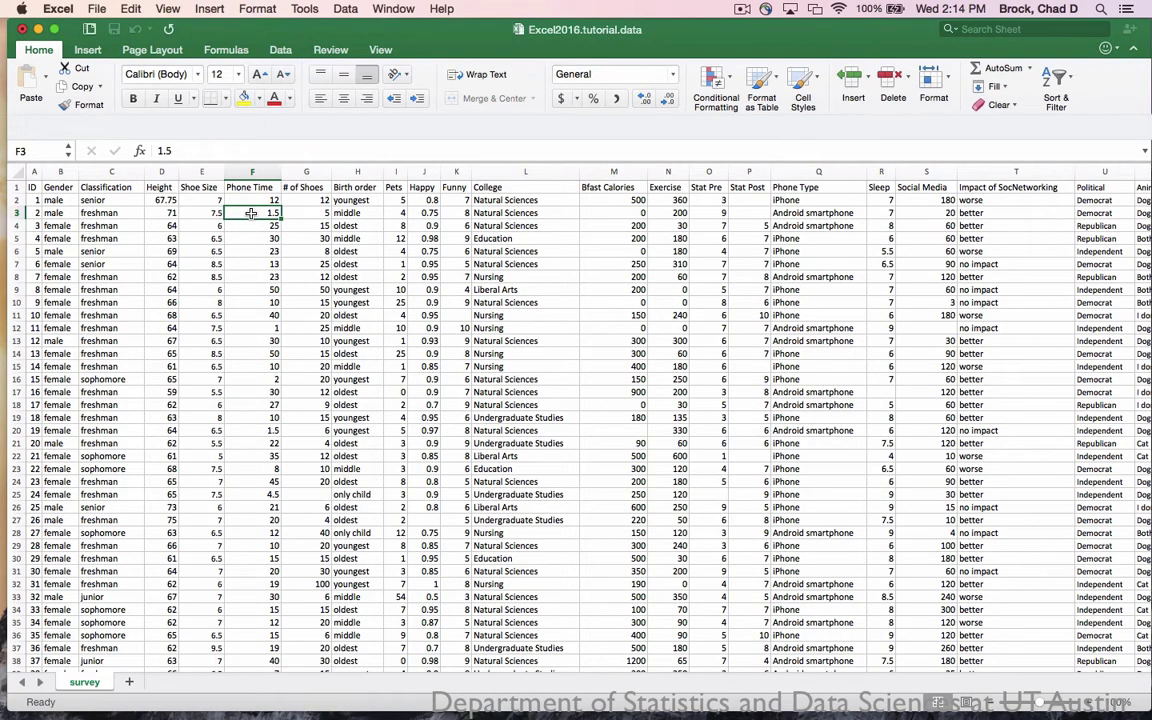
pyautogui.click(128, 683)
pyautogui.click(85, 682)
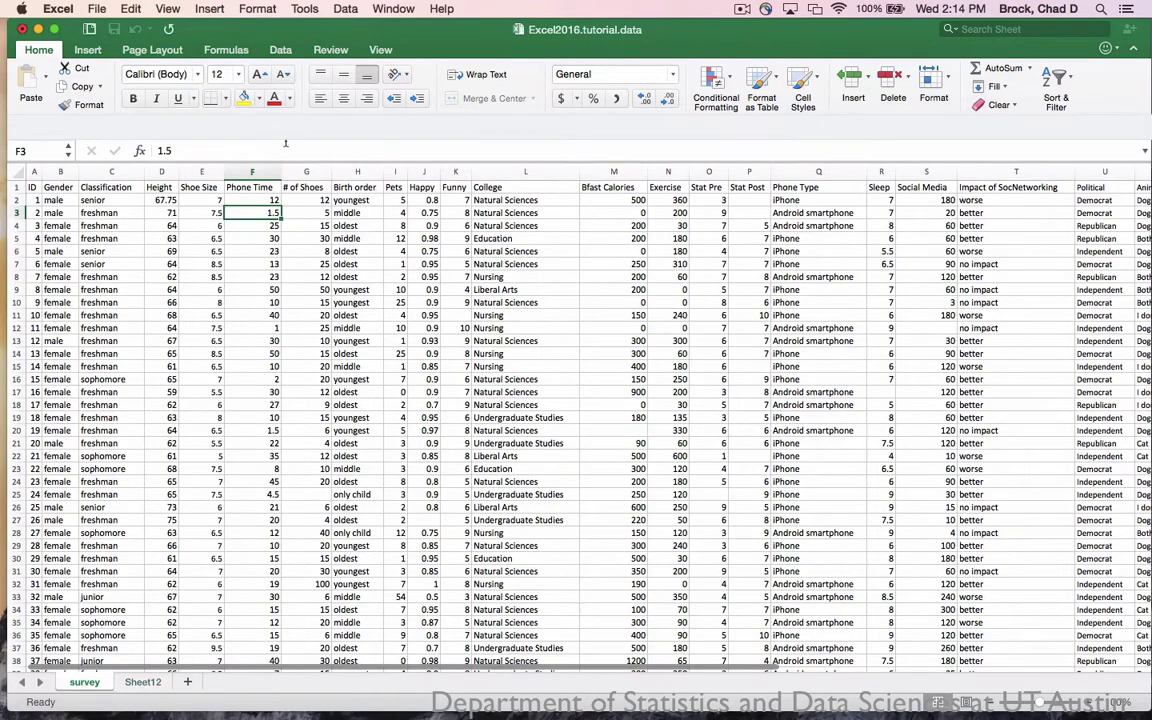
pyautogui.click(252, 172)
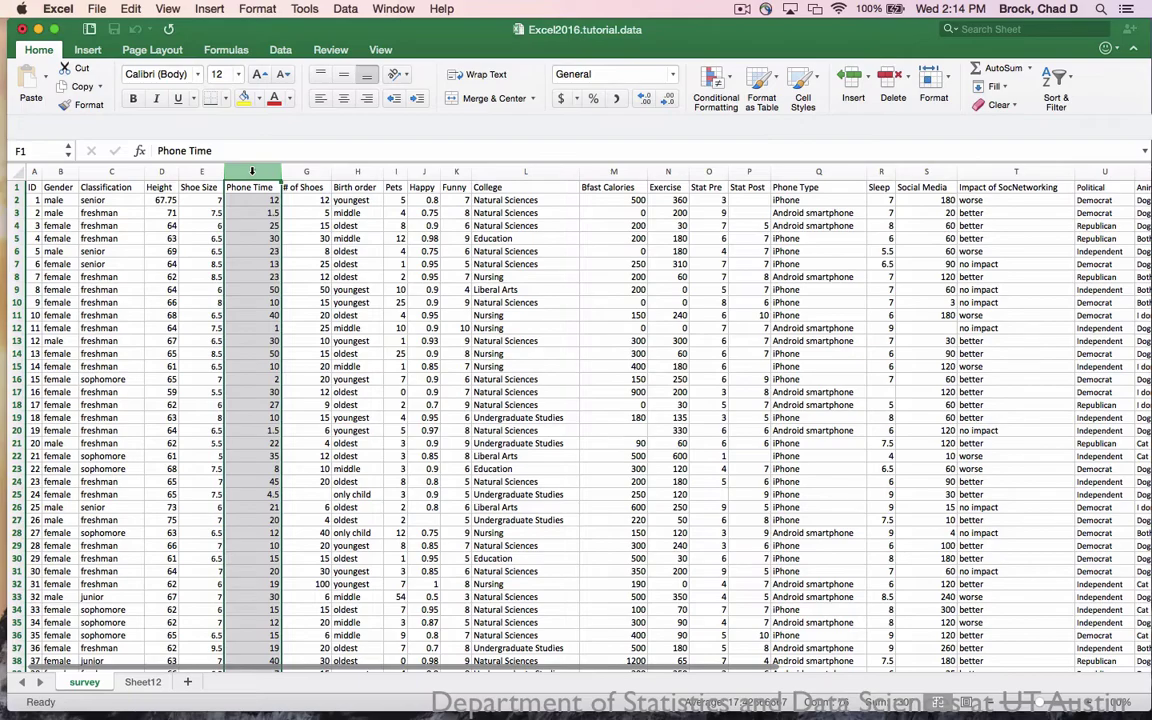
pyautogui.press('super+c')
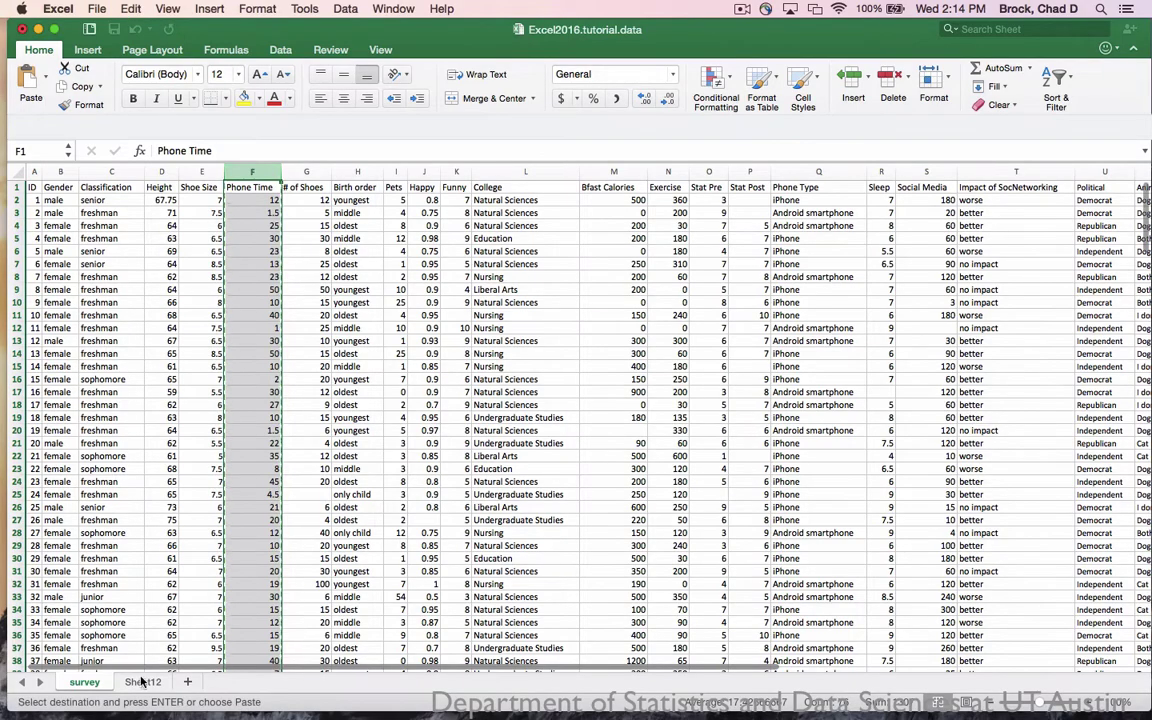
pyautogui.click(143, 682)
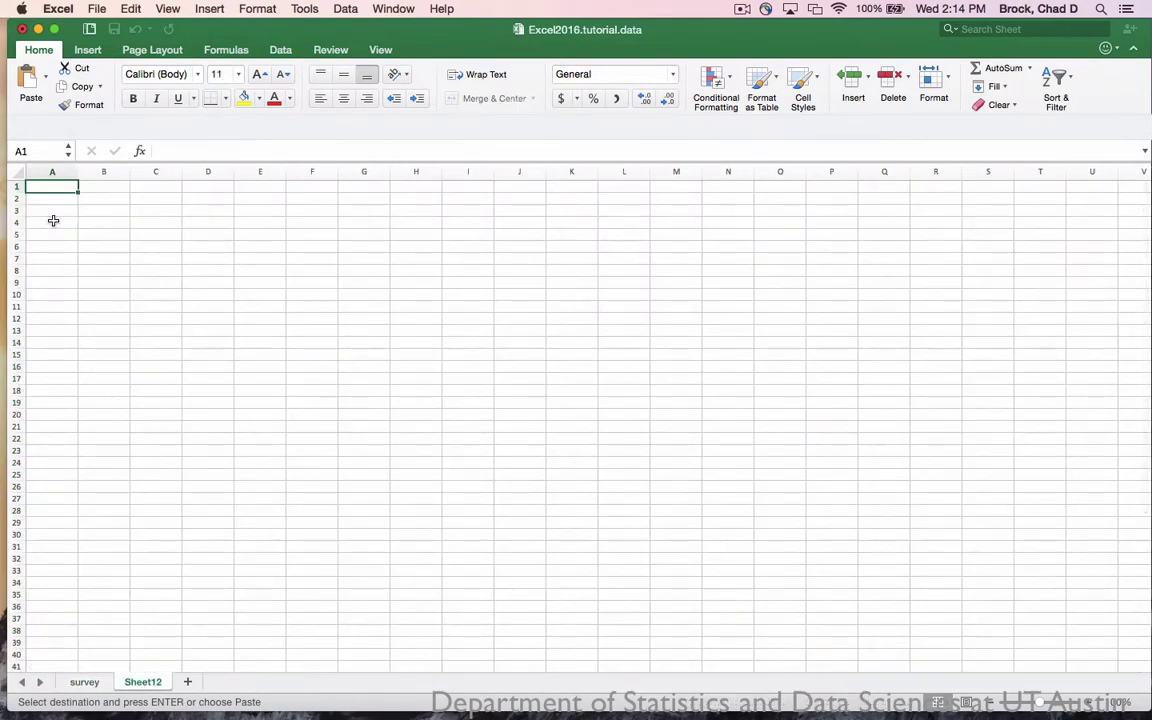
pyautogui.press('super+v')
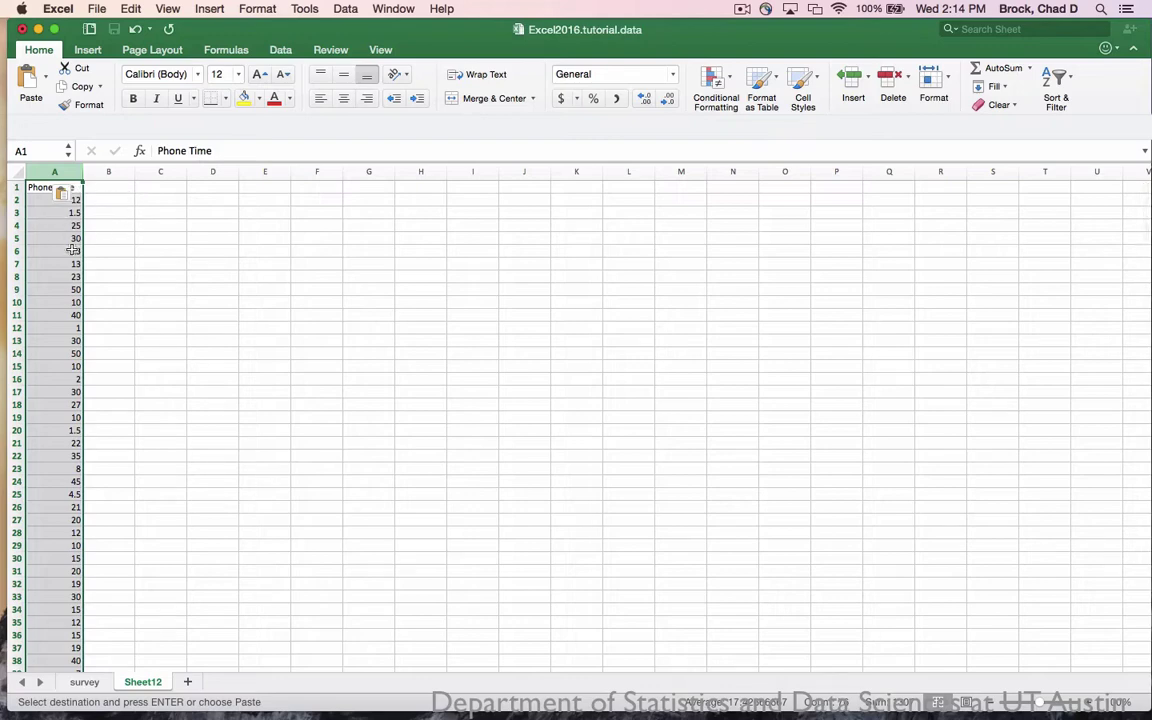
# Enter the labels mean, sd, Sample Size, SE and DF in cells B3 through B7
pyautogui.click(109, 213)
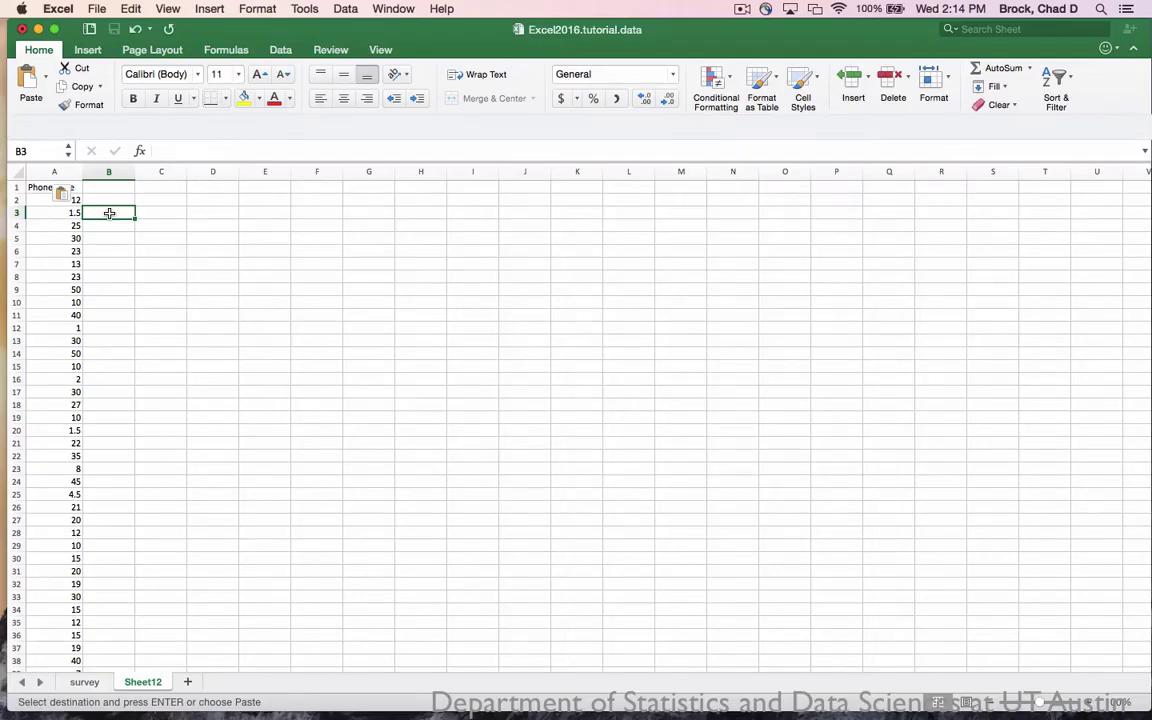
pyautogui.write('mean')
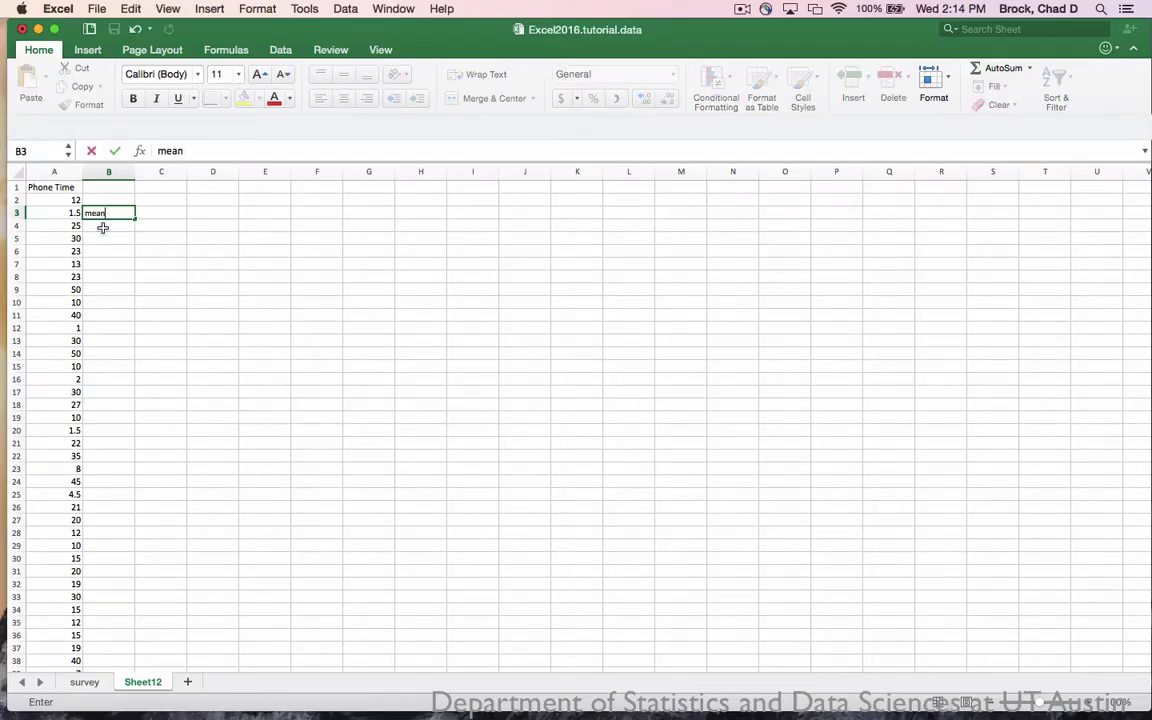
pyautogui.press('Return')
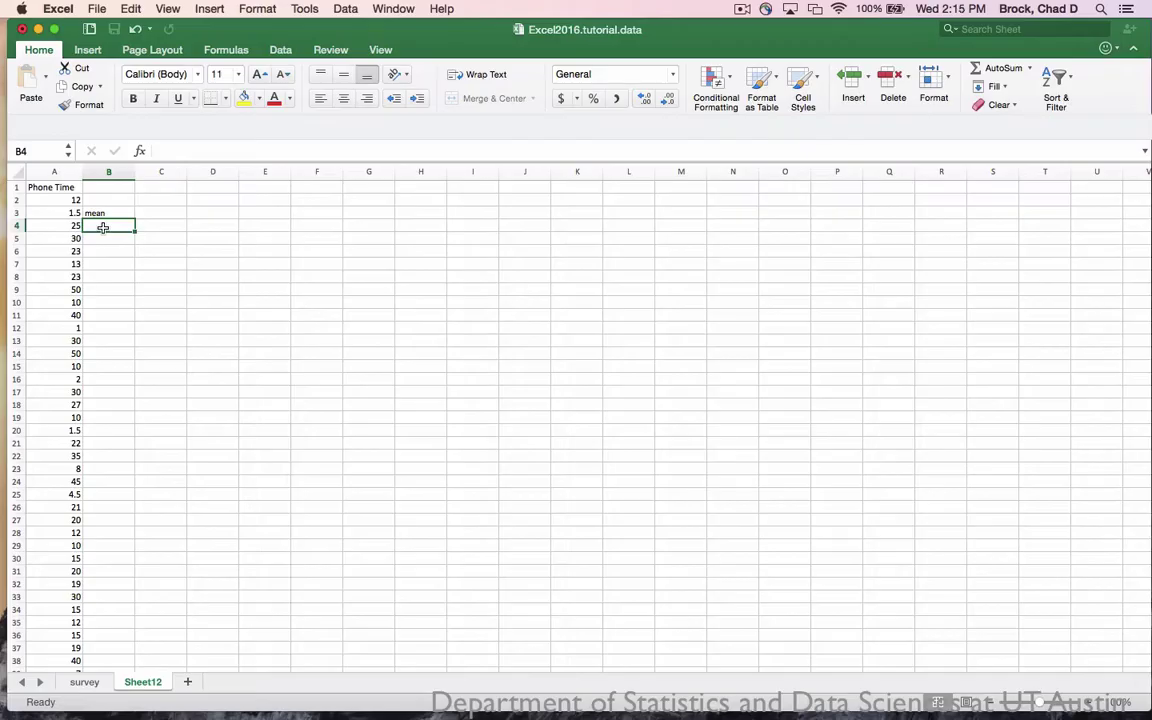
pyautogui.write('sd')
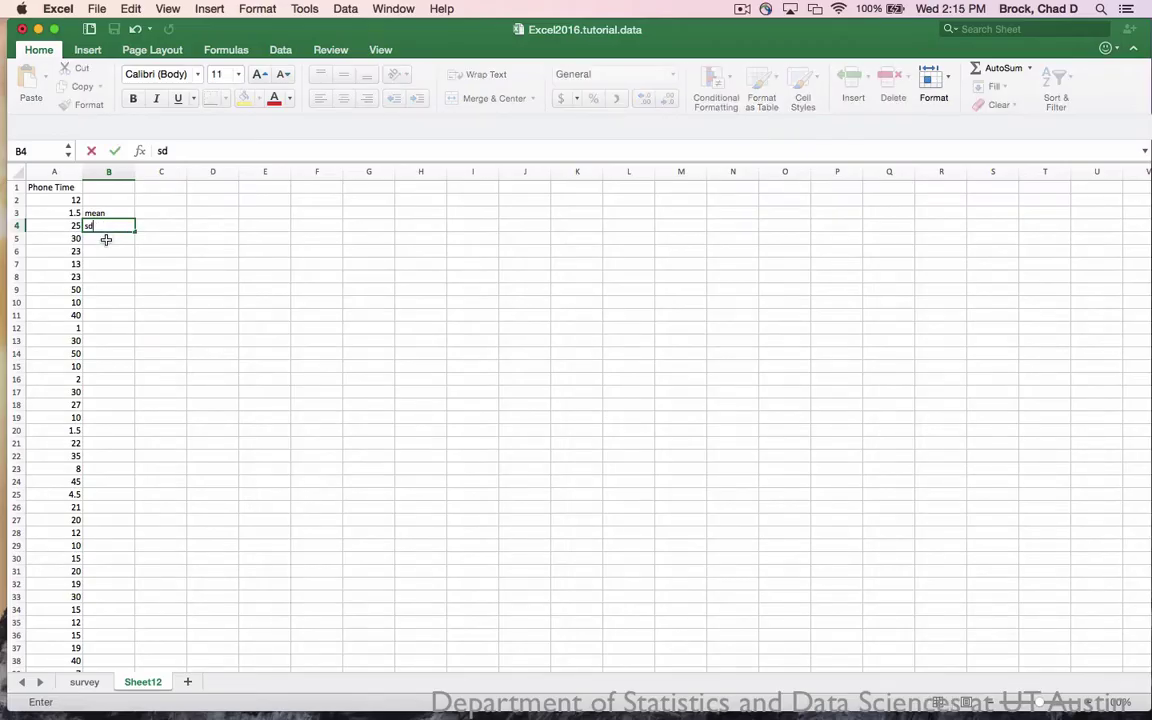
pyautogui.press('Return')
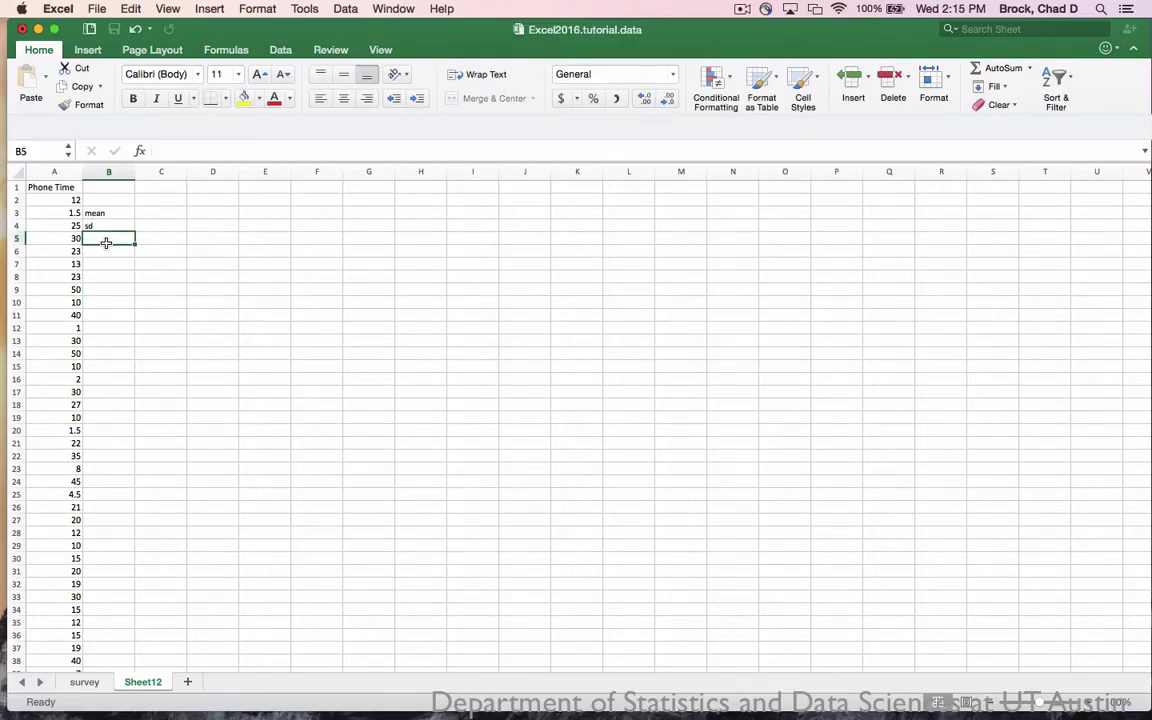
pyautogui.write('Sample Size')
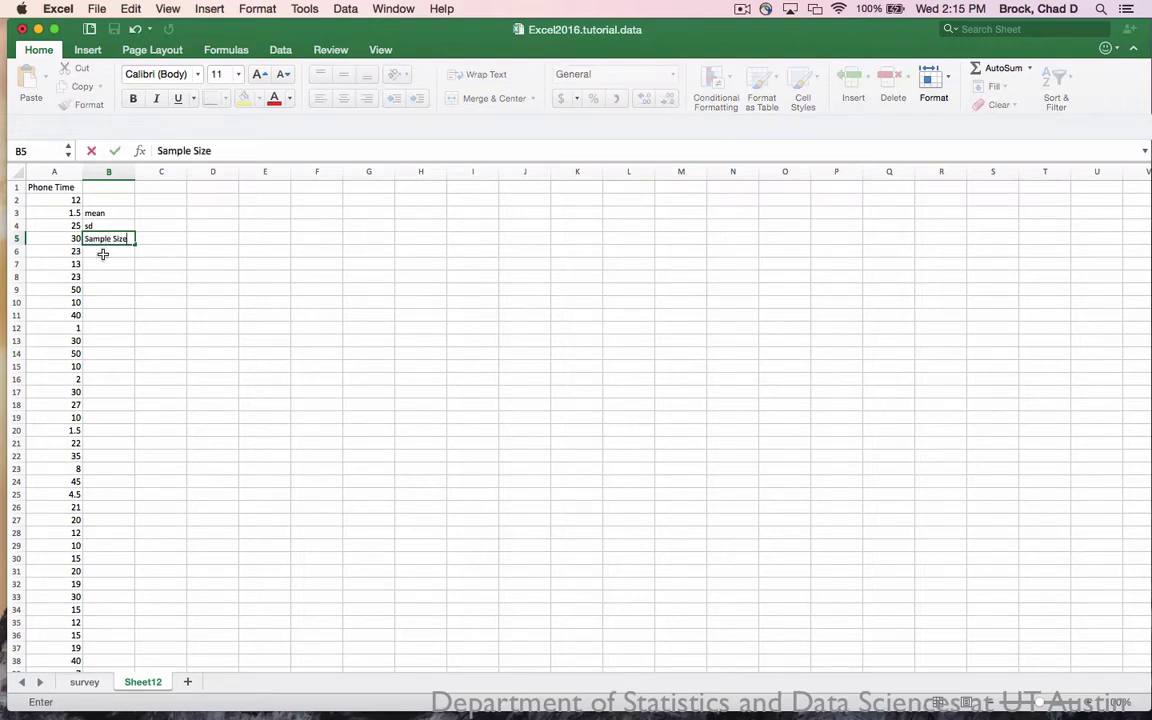
pyautogui.press('Return')
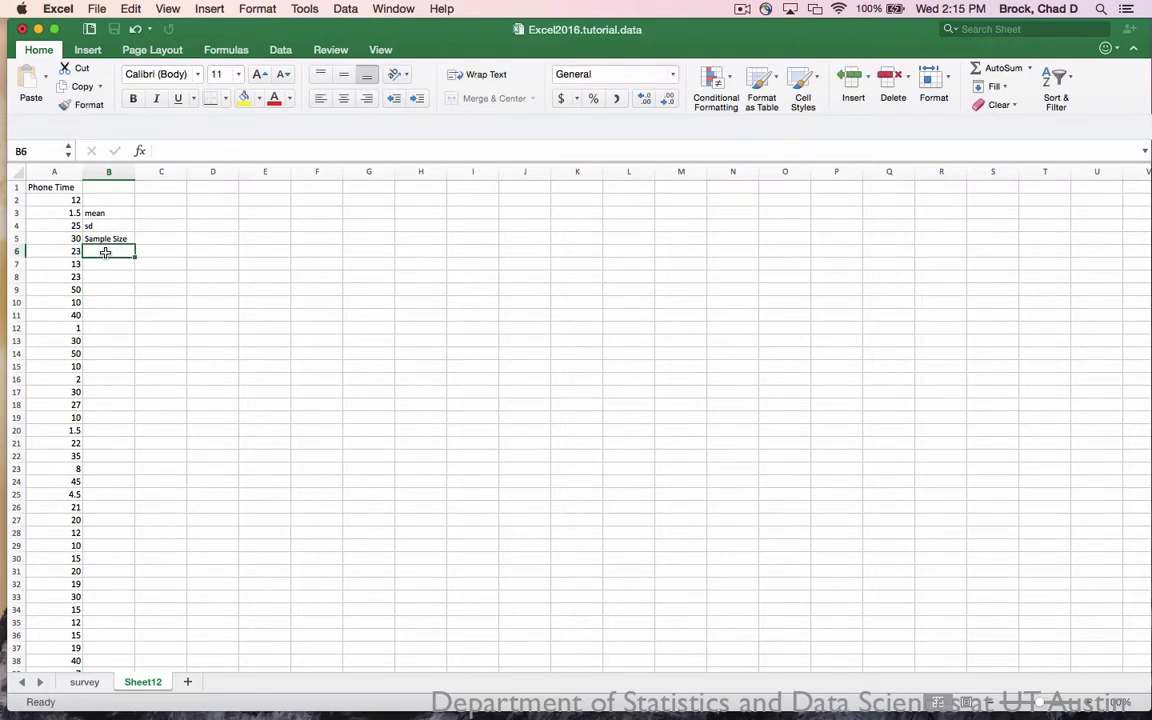
pyautogui.write('SE')
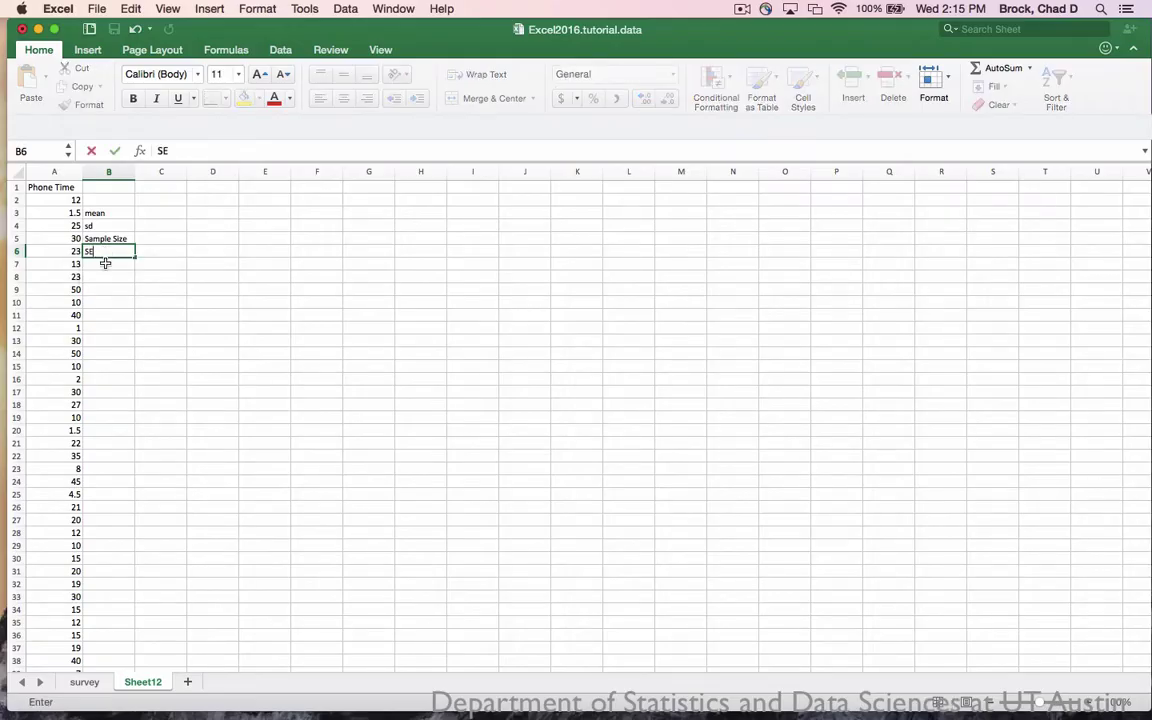
pyautogui.press('Return')
pyautogui.write('DF')
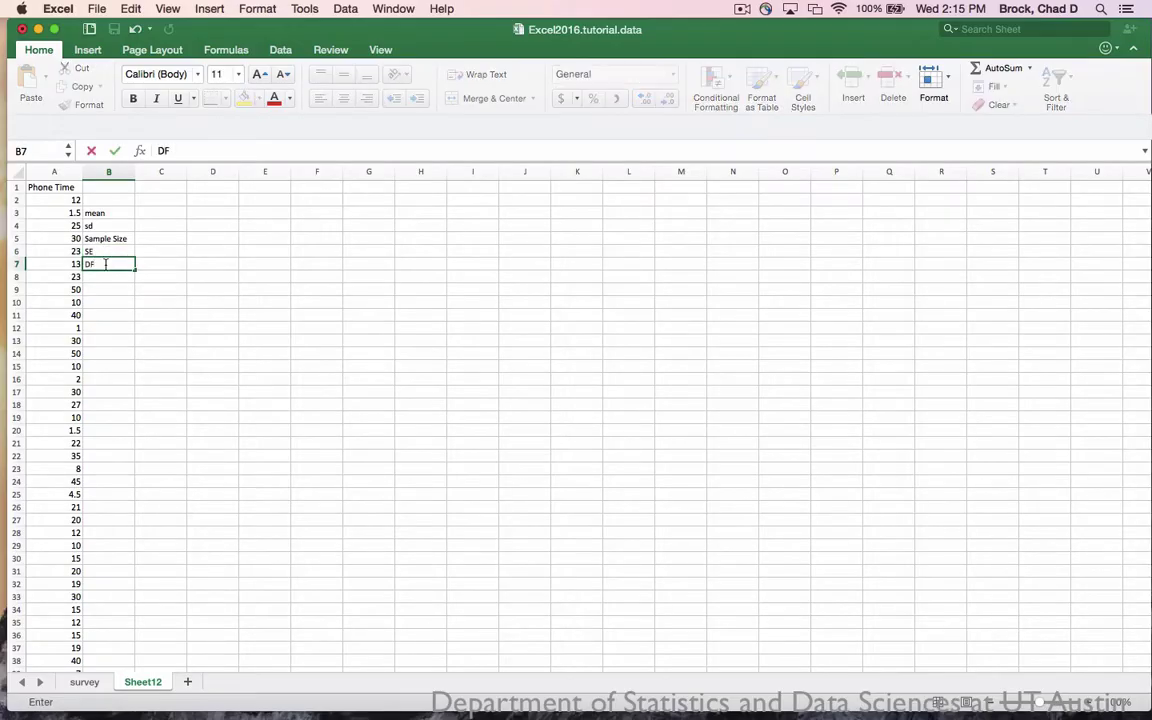
# Calculate the mean of the Phone Time column in C3 with =AVERAGE(A:A)
pyautogui.click(161, 210)
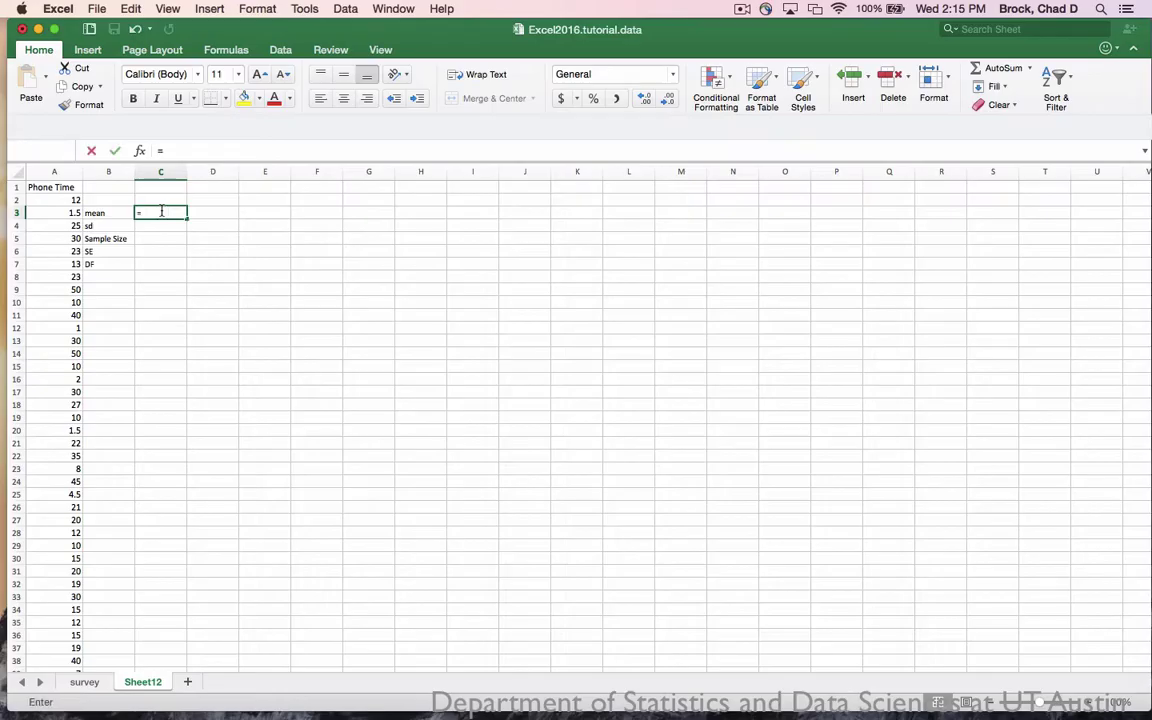
pyautogui.write('=AVERAGE')
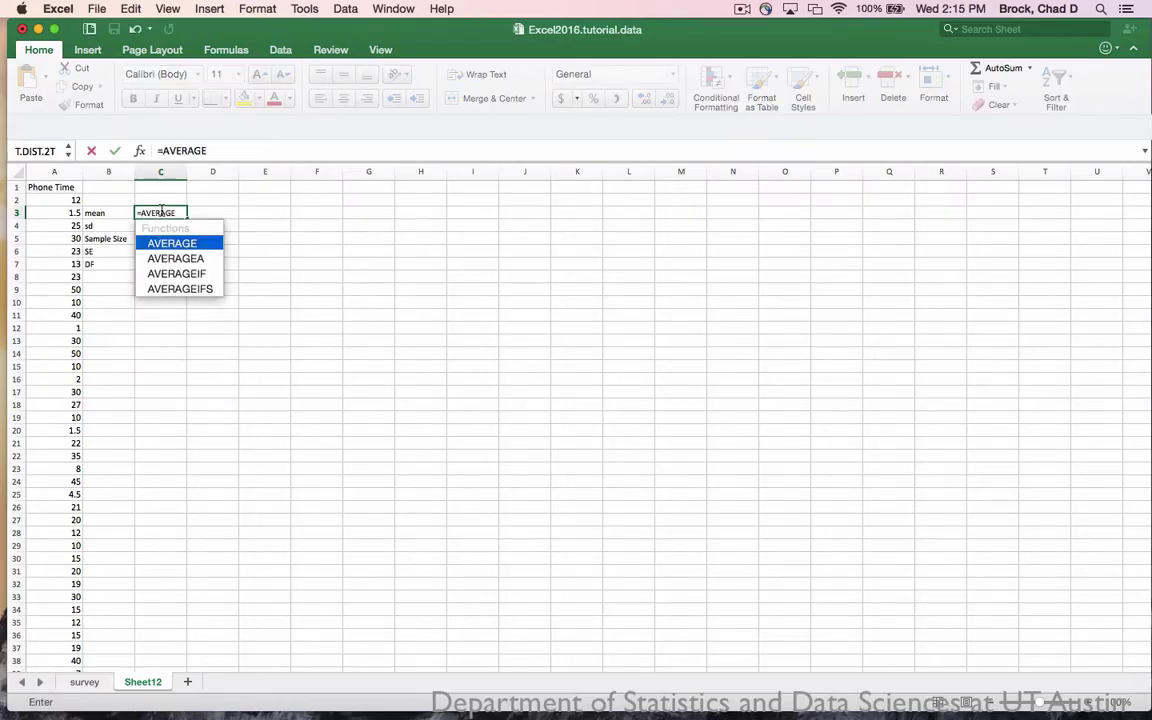
pyautogui.write('()')
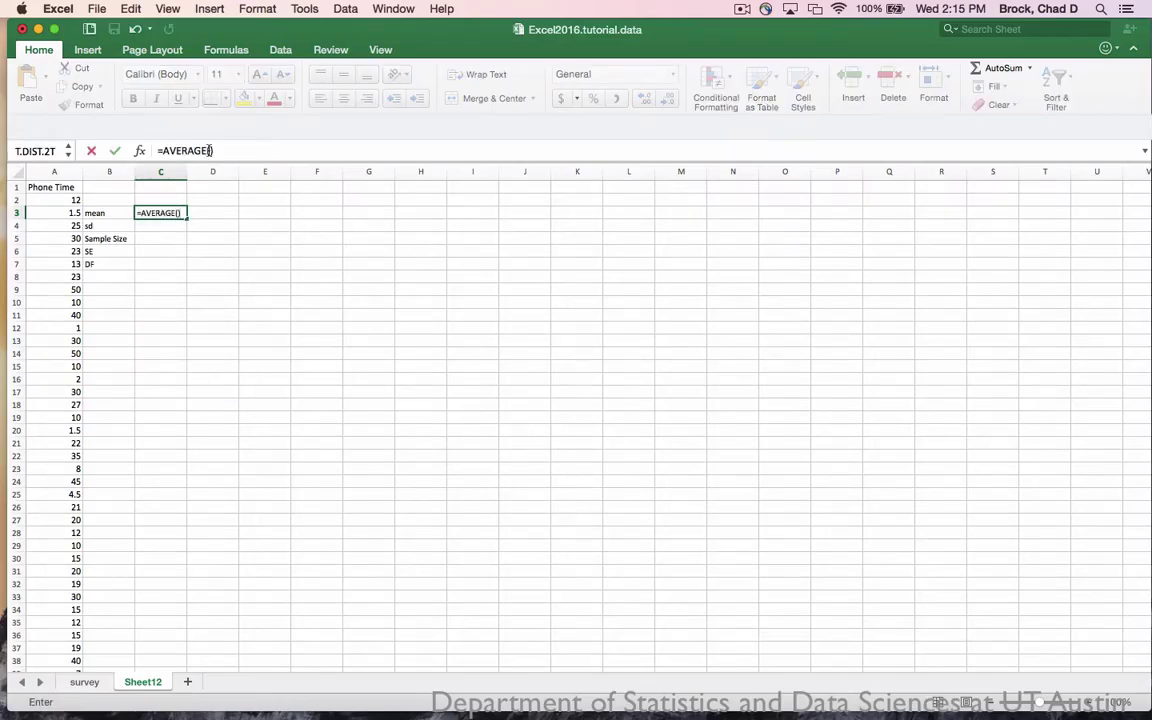
pyautogui.click(211, 150)
pyautogui.click(55, 172)
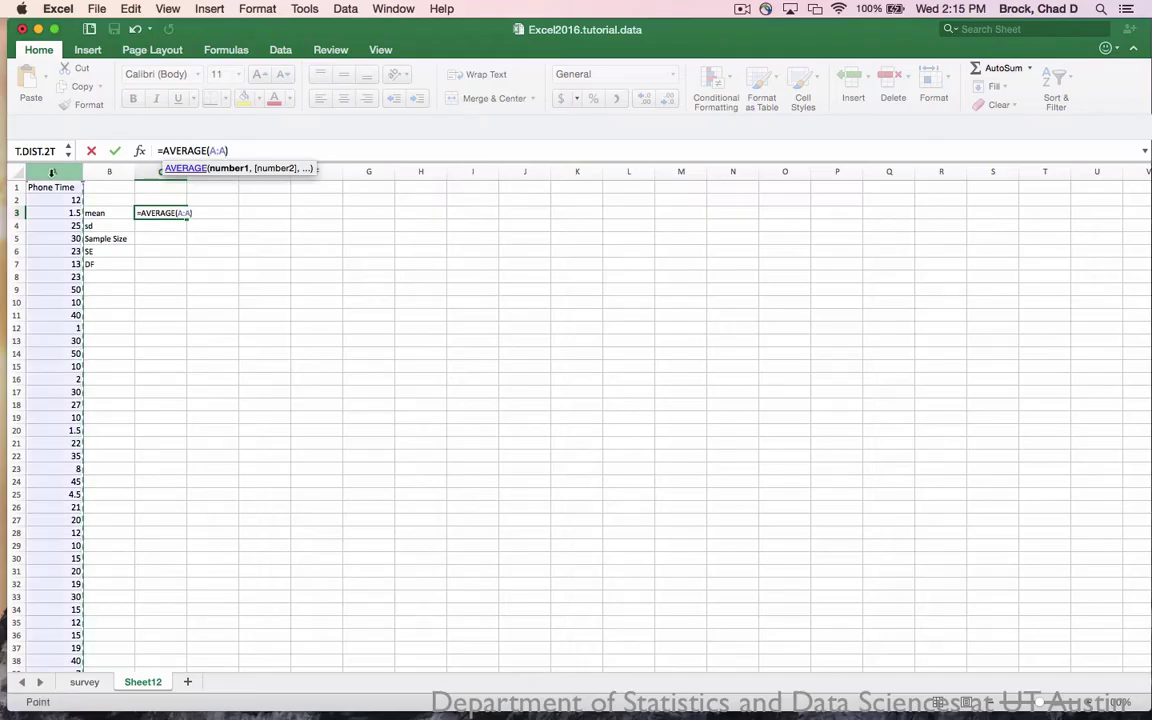
pyautogui.press('Return')
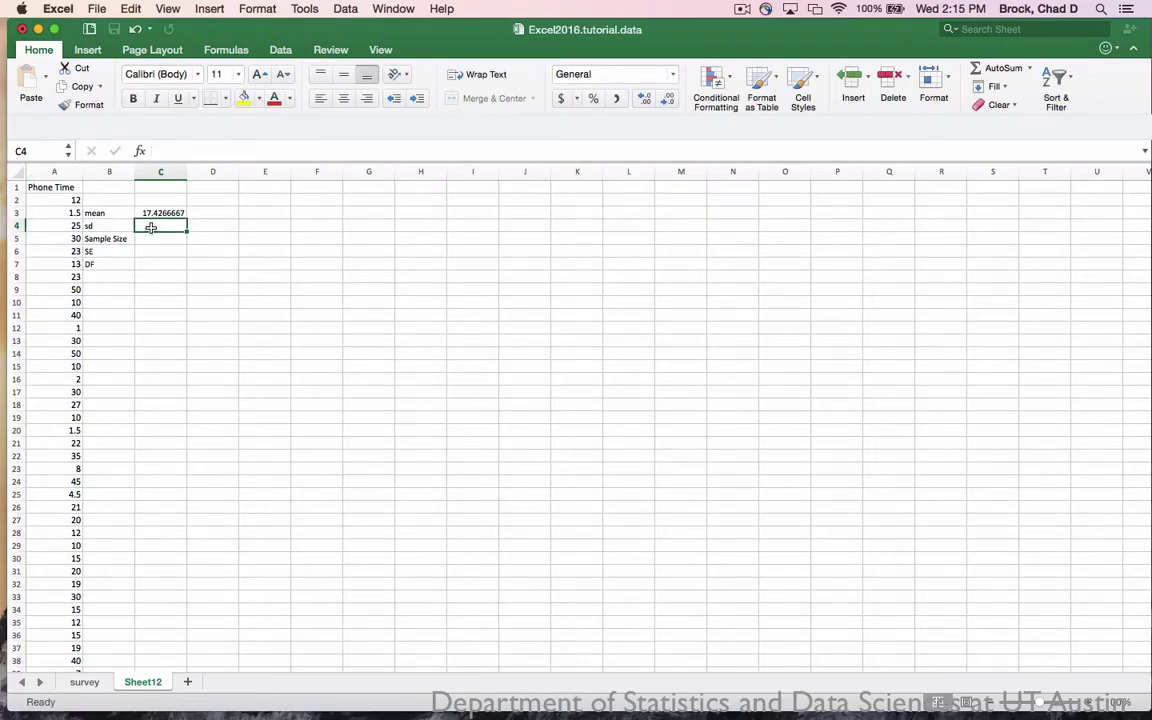
# Calculate the standard deviation of the Phone Time column in C4 with =STDEV(A:A)
pyautogui.write('=')
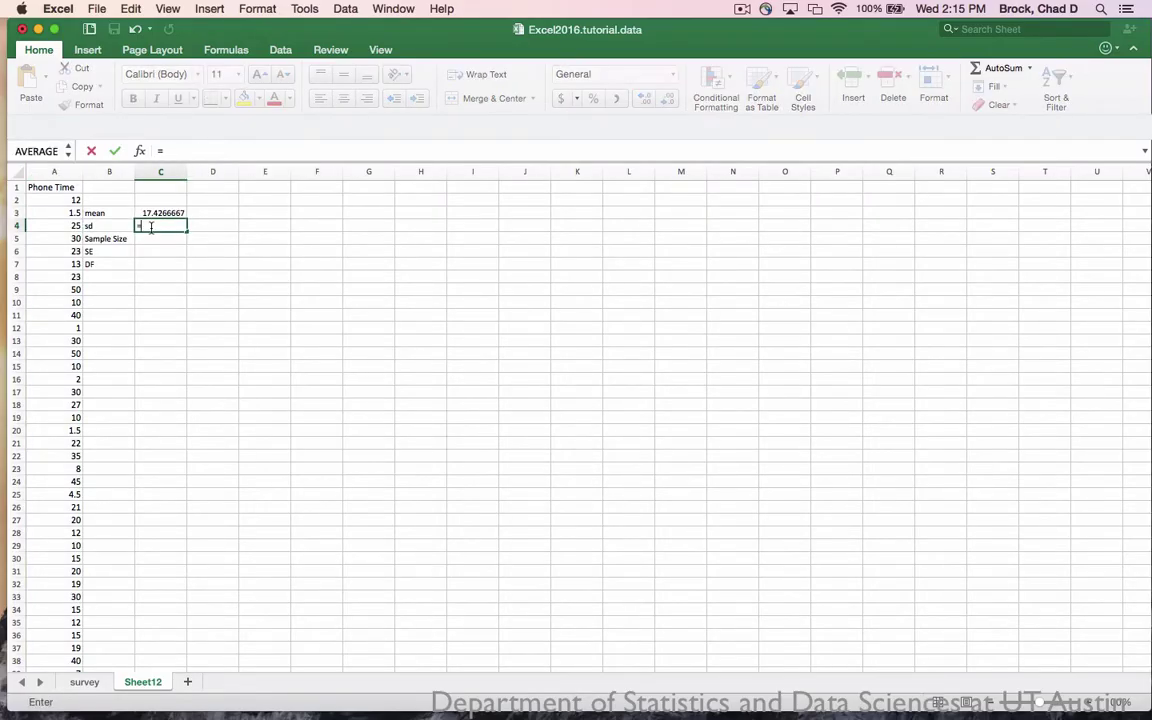
pyautogui.write('STDEV(')
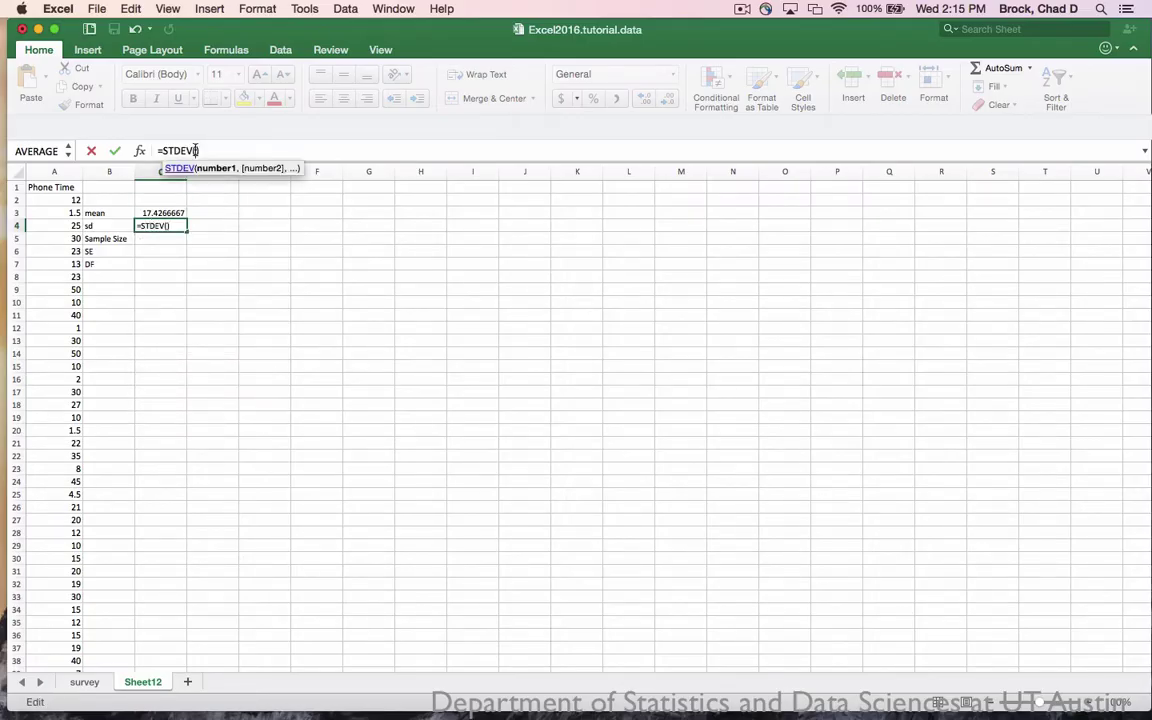
pyautogui.click(40, 173)
pyautogui.write(')')
pyautogui.press('Return')
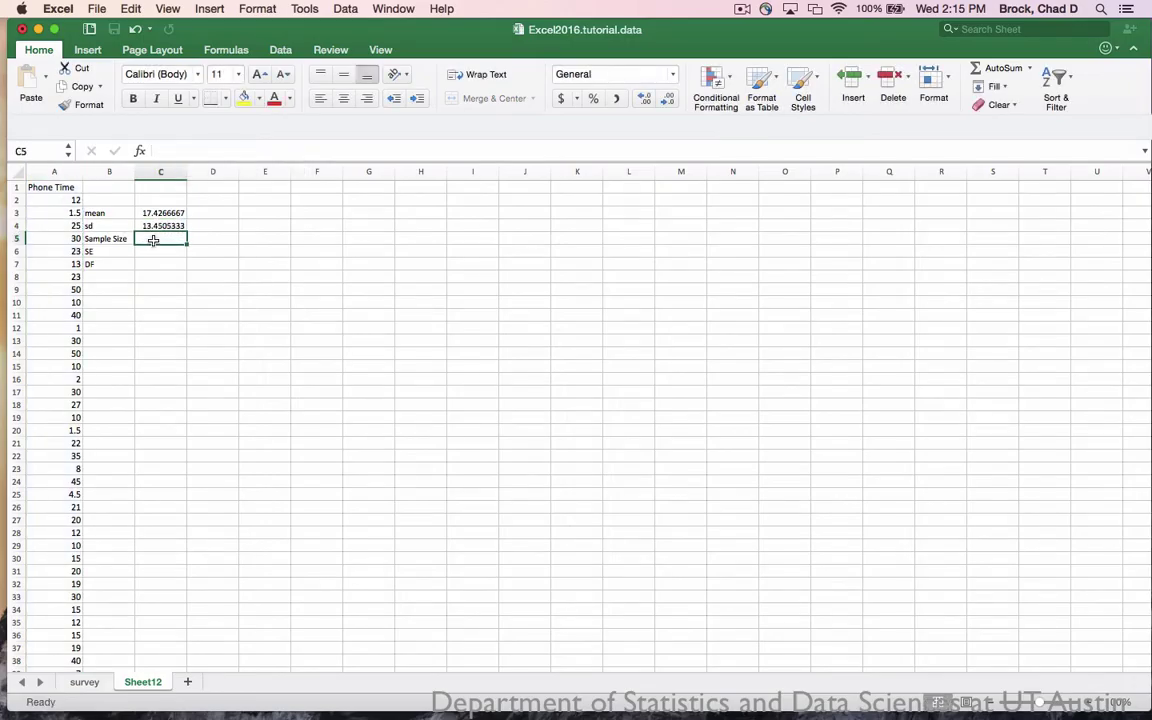
# Calculate the sample size in C5 with =COUNT(A:A)
pyautogui.write('=COUN')
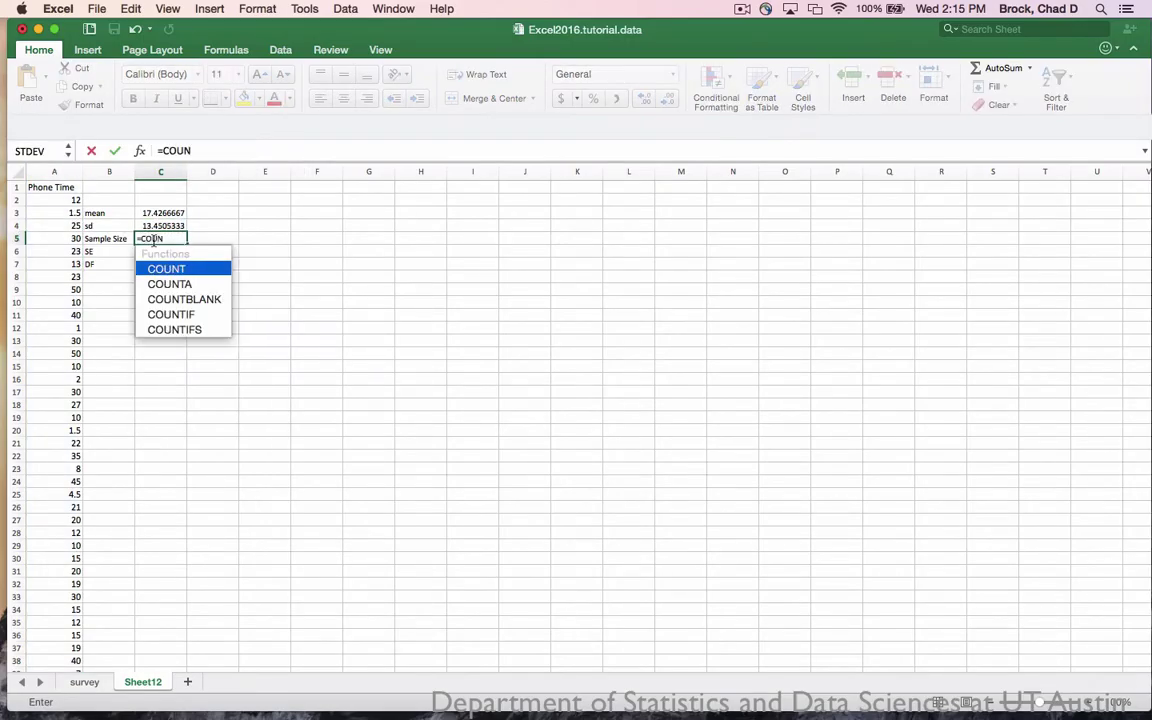
pyautogui.write('T(')
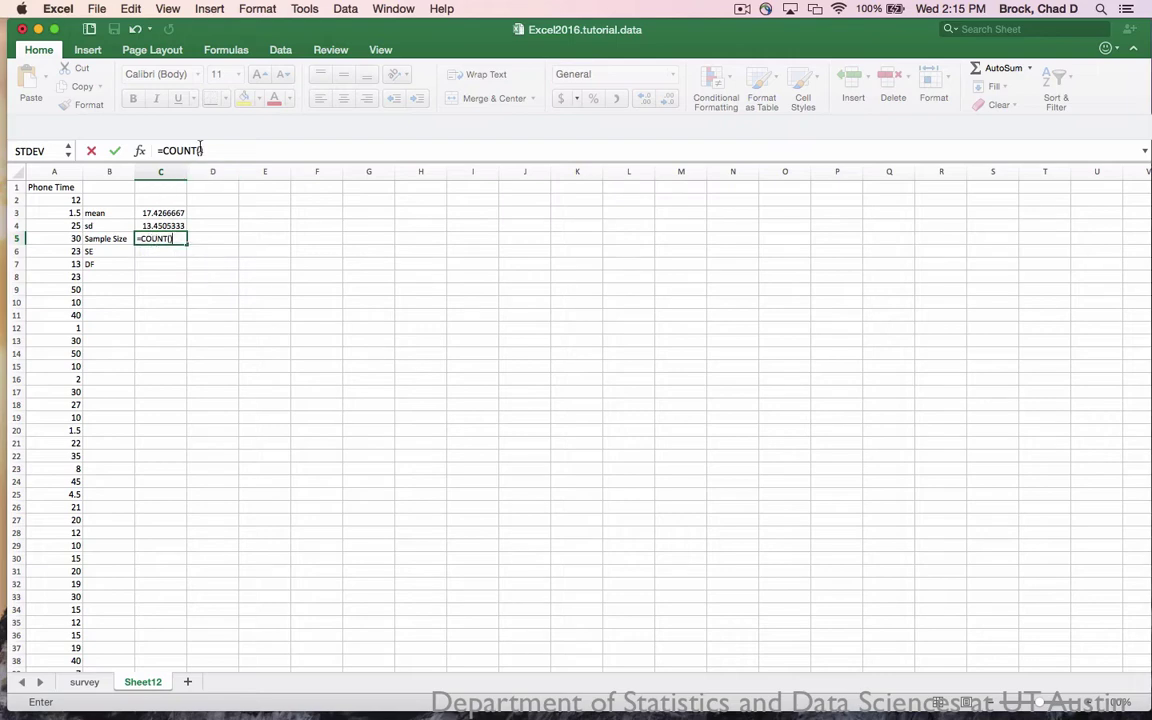
pyautogui.click(52, 171)
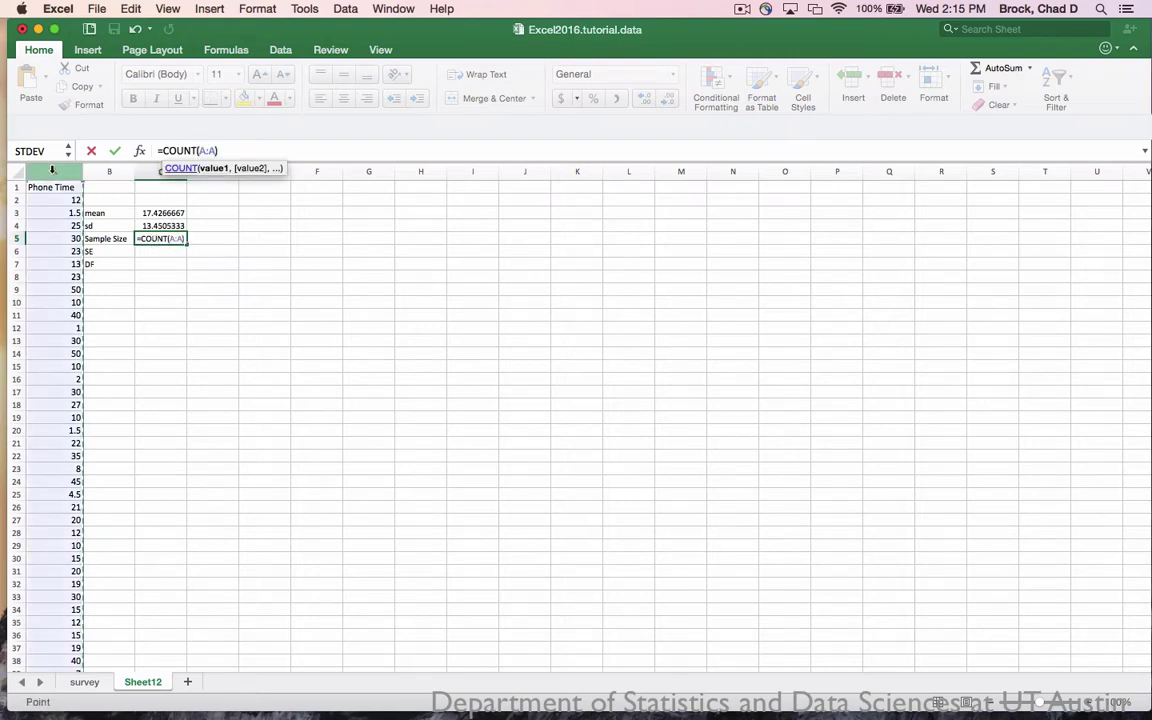
pyautogui.press('Return')
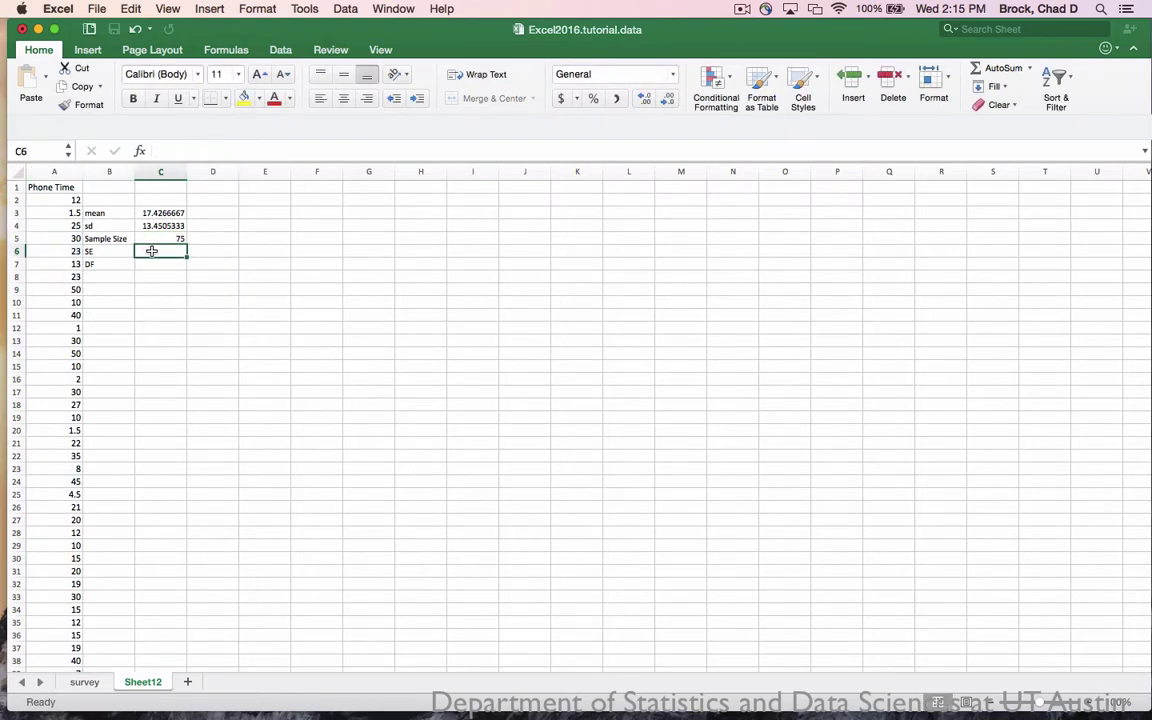
# Calculate the standard error in C6 by dividing the sd by the square root of the sample size, =C4/SQRT(C5)
pyautogui.write('=')
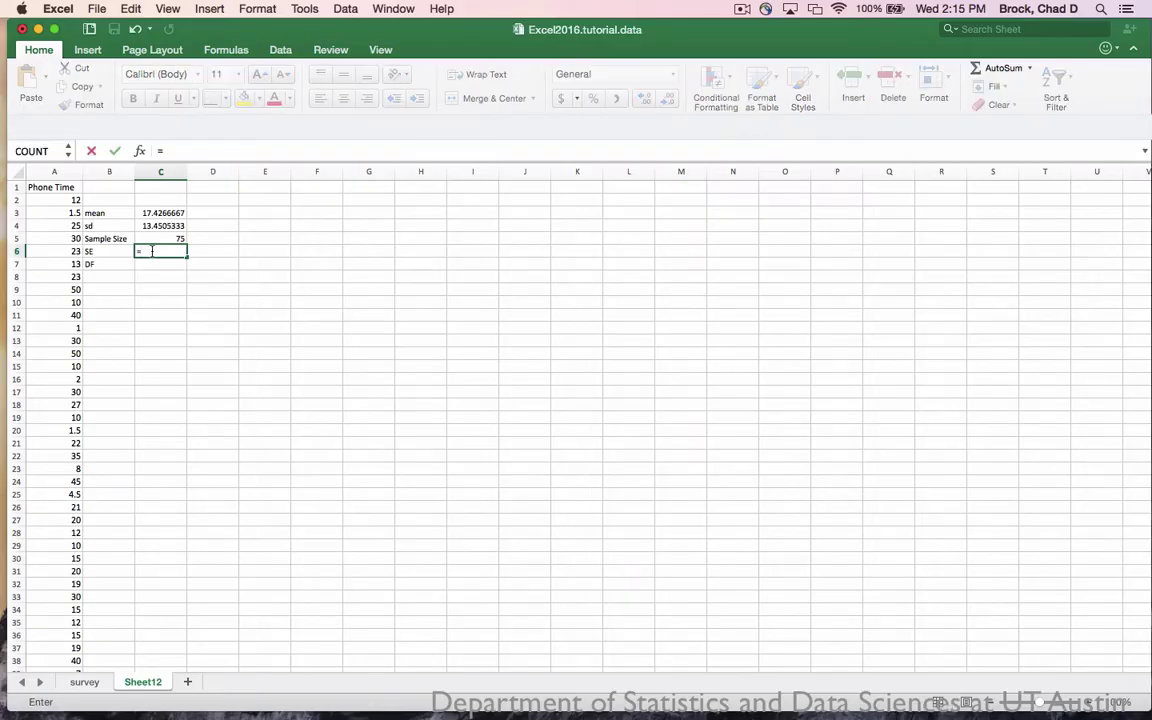
pyautogui.click(155, 226)
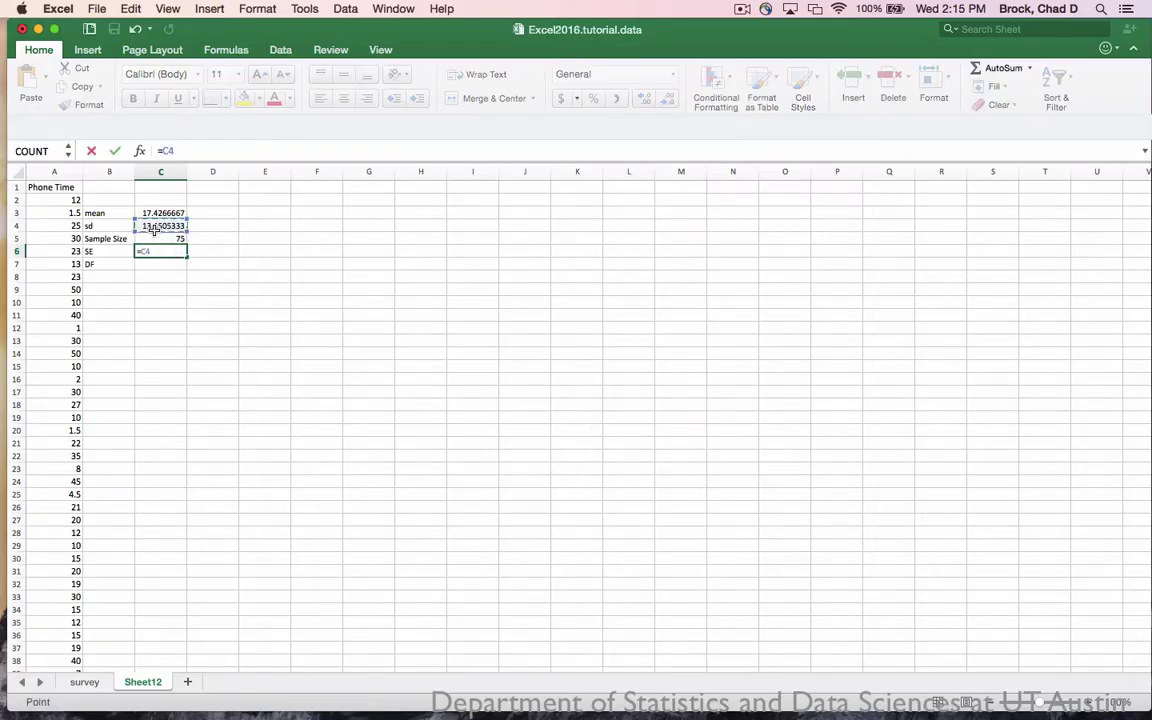
pyautogui.write('/S')
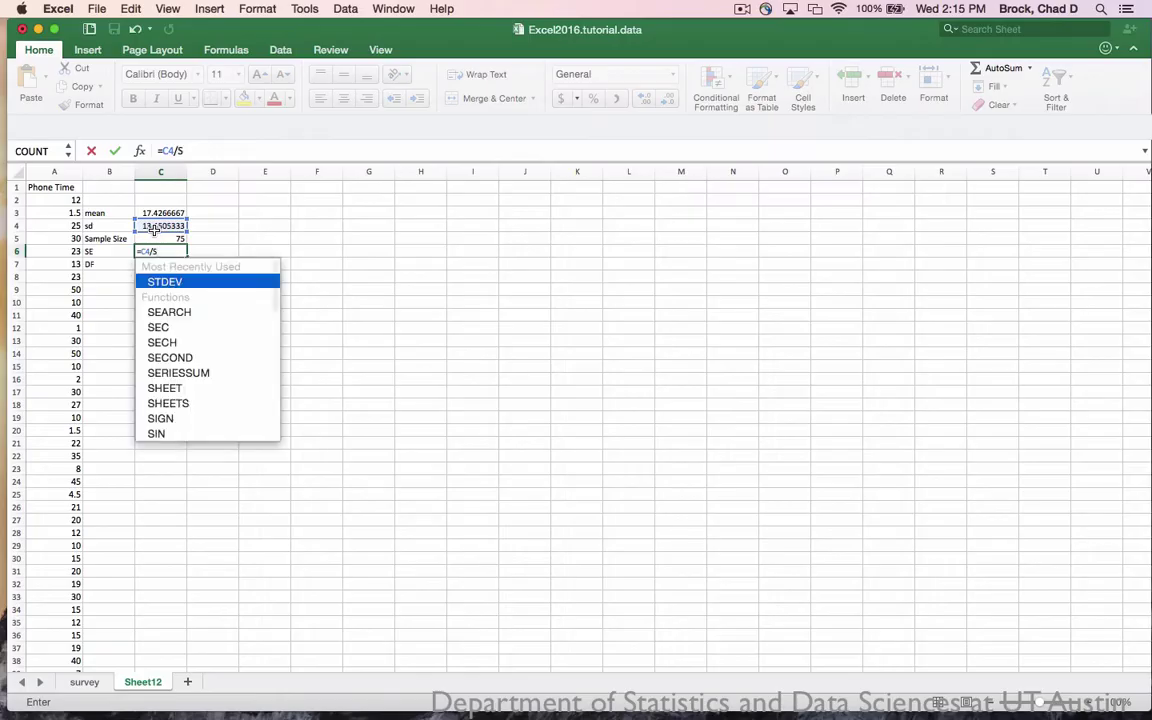
pyautogui.write('QRT(')
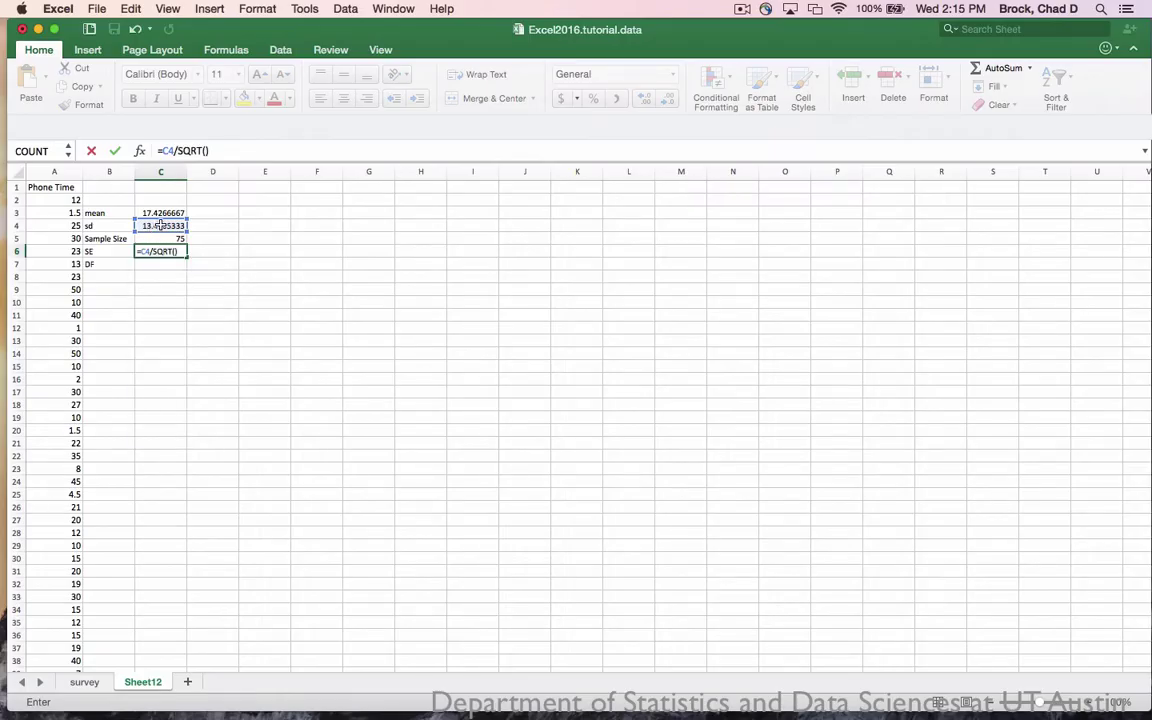
pyautogui.write(')')
pyautogui.click(204, 154)
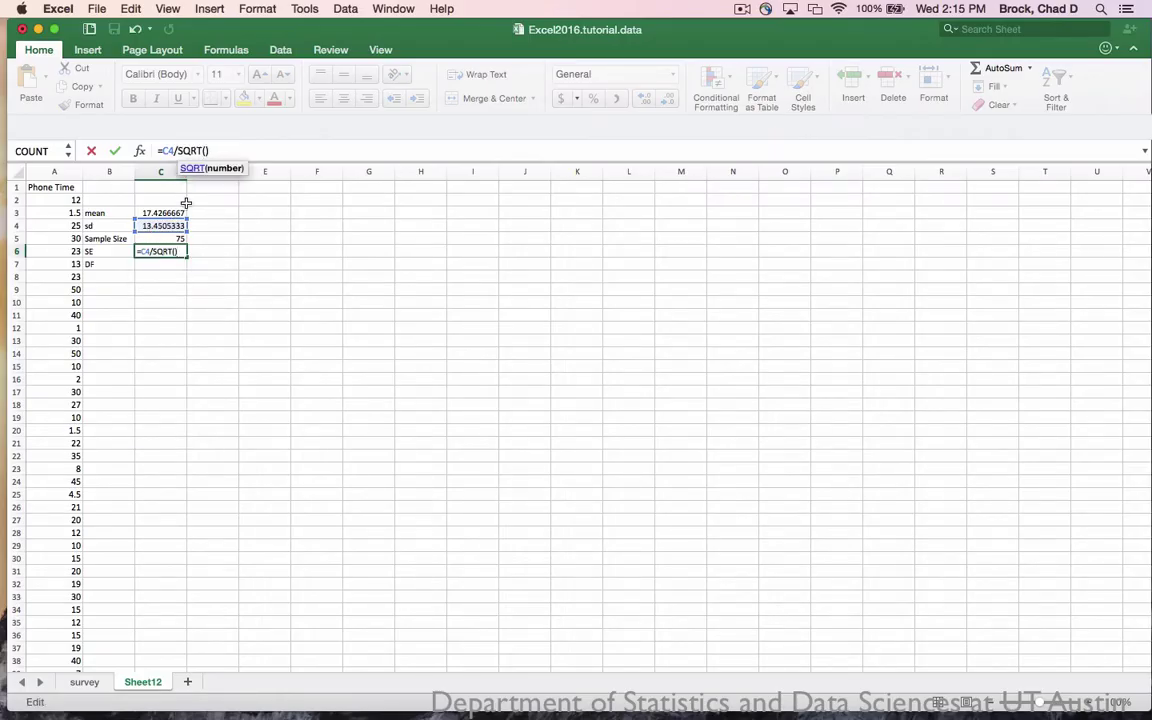
pyautogui.click(174, 238)
pyautogui.press('Return')
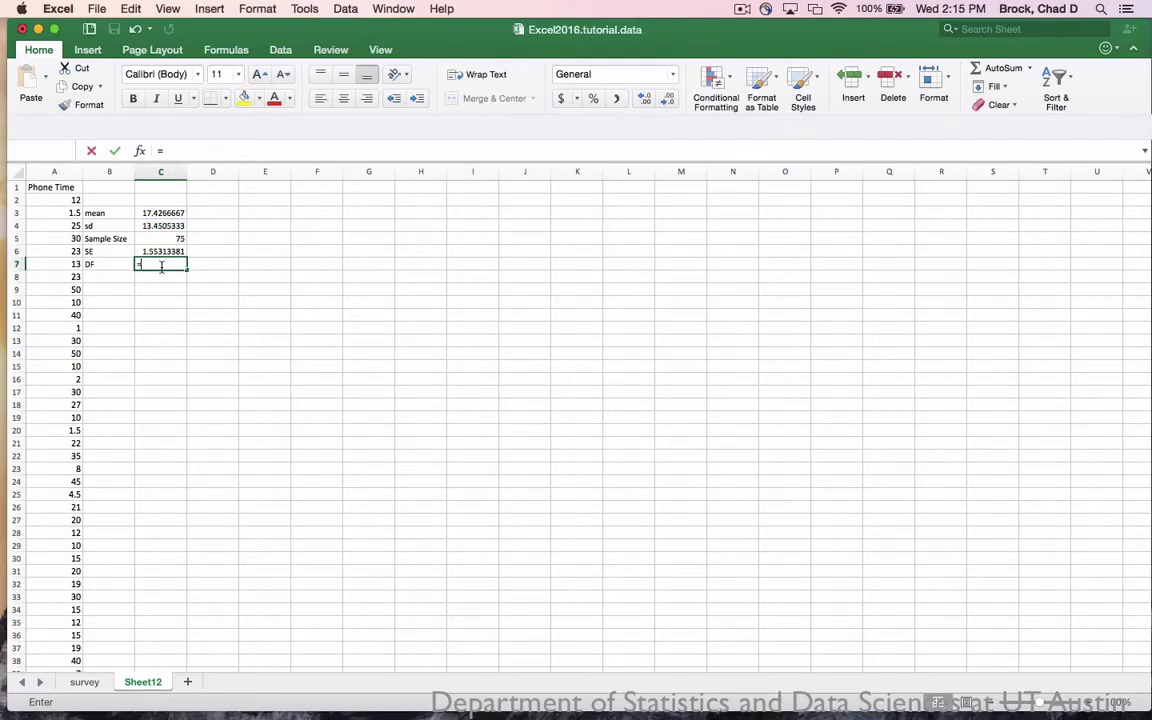
# Calculate the degrees of freedom in C7 as the sample size minus one, =C5-1
pyautogui.write('=')
pyautogui.click(160, 243)
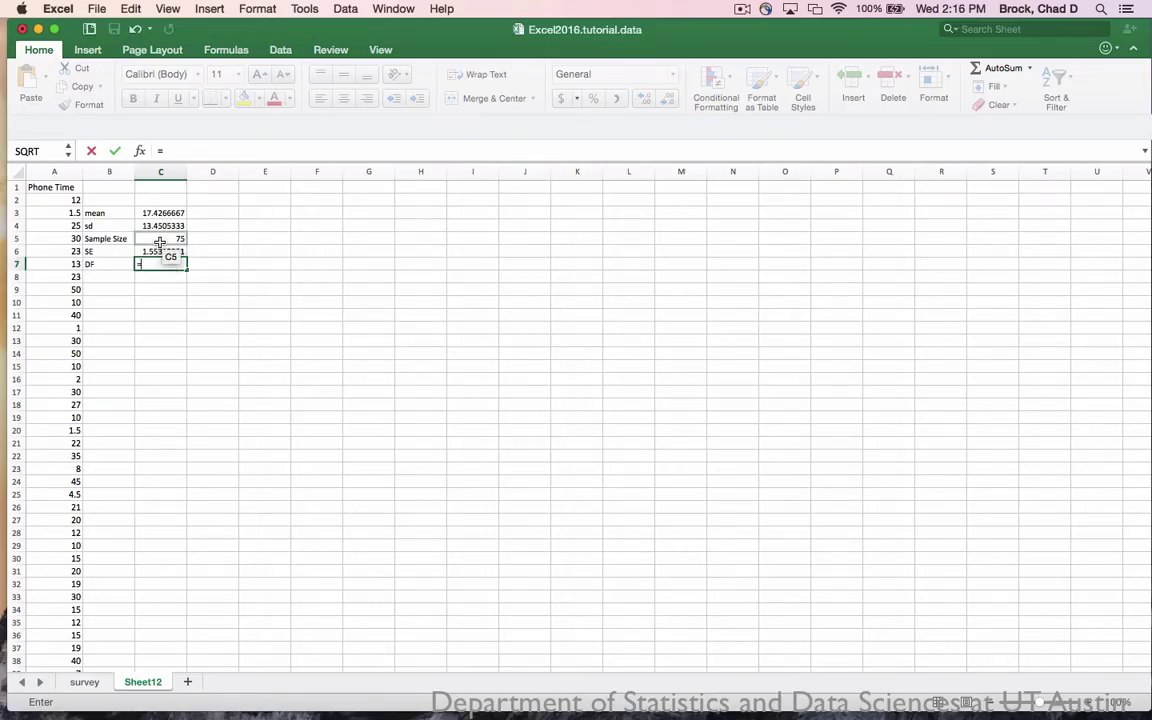
pyautogui.write('-1')
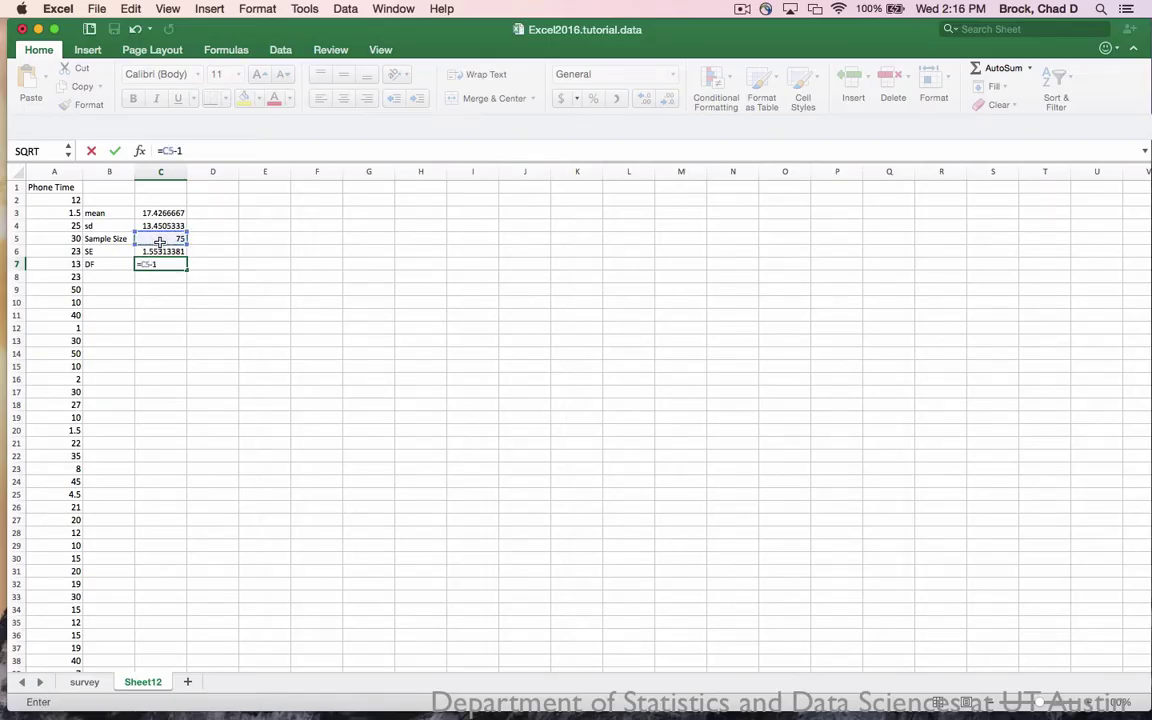
pyautogui.press('Return')
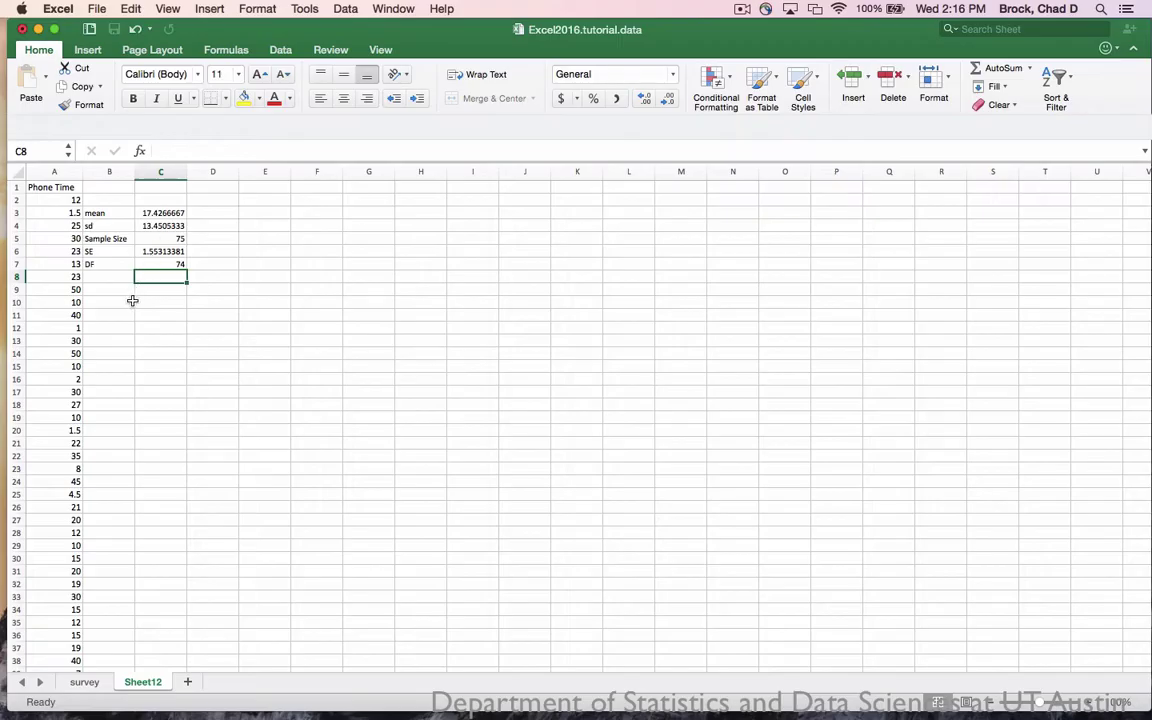
pyautogui.click(117, 290)
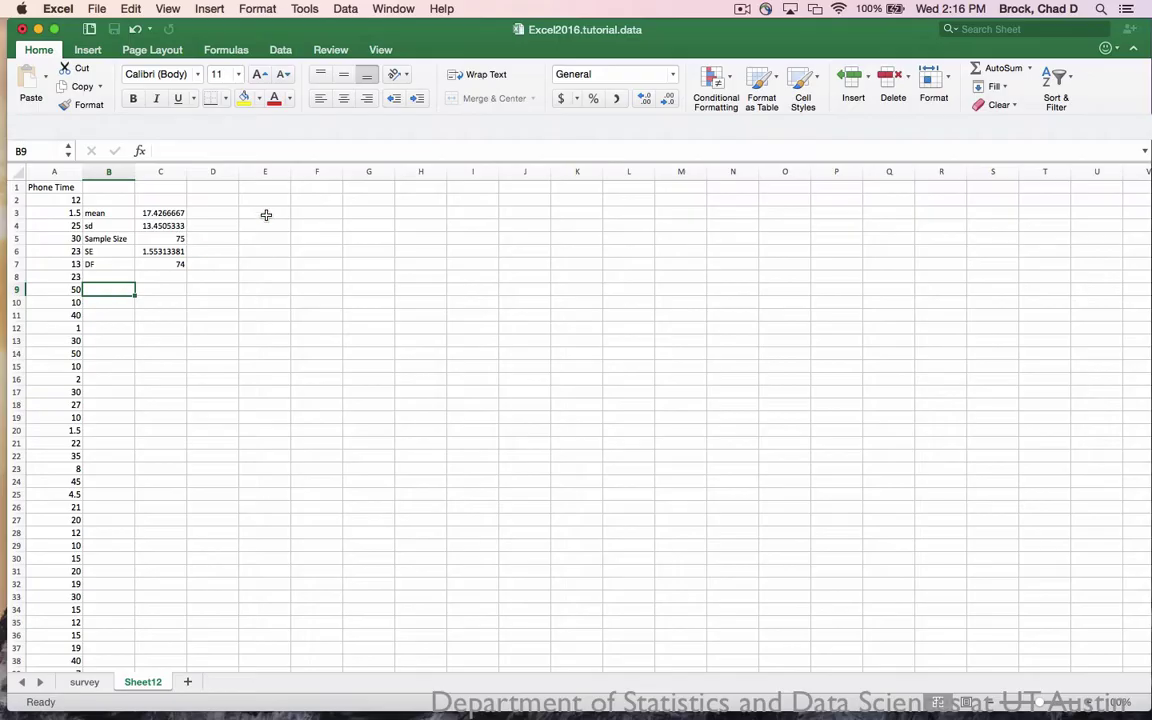
# Enter the heading "One Sided (Greater Than) test" in F1
pyautogui.click(301, 190)
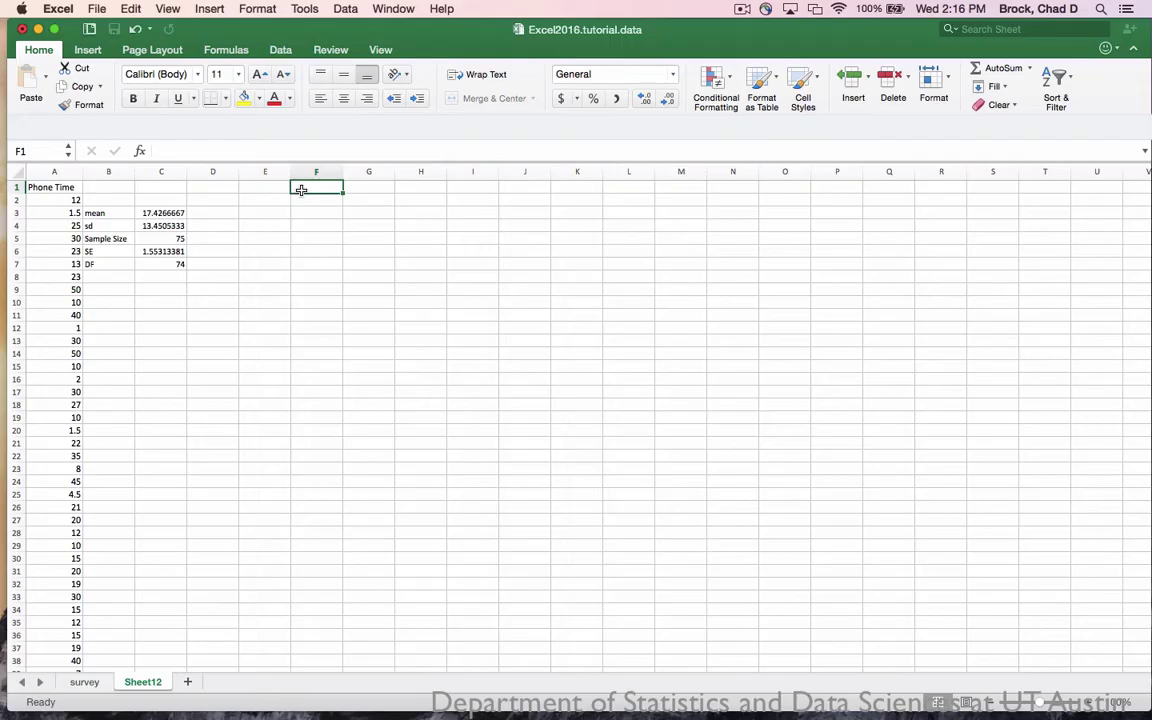
pyautogui.write('One Sided')
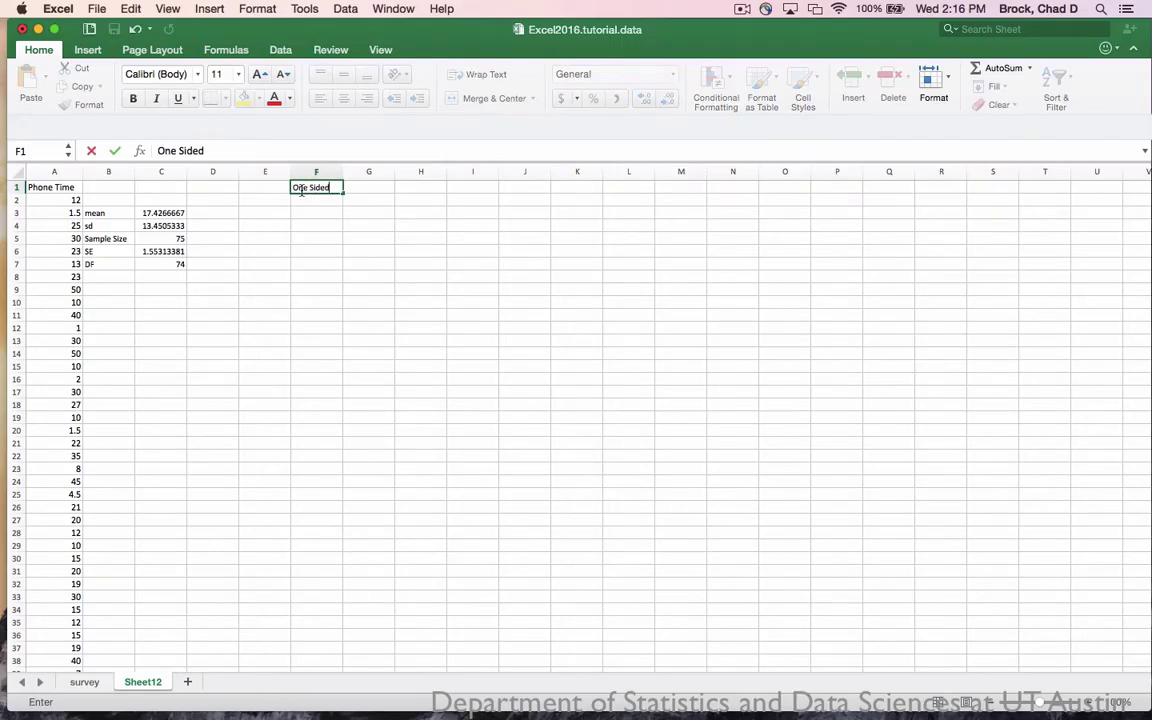
pyautogui.write(' (right')
pyautogui.press('BackSpace')
pyautogui.press('BackSpace')
pyautogui.press('BackSpace')
pyautogui.press('BackSpace')
pyautogui.press('BackSpace')
pyautogui.write('Greater Than)')
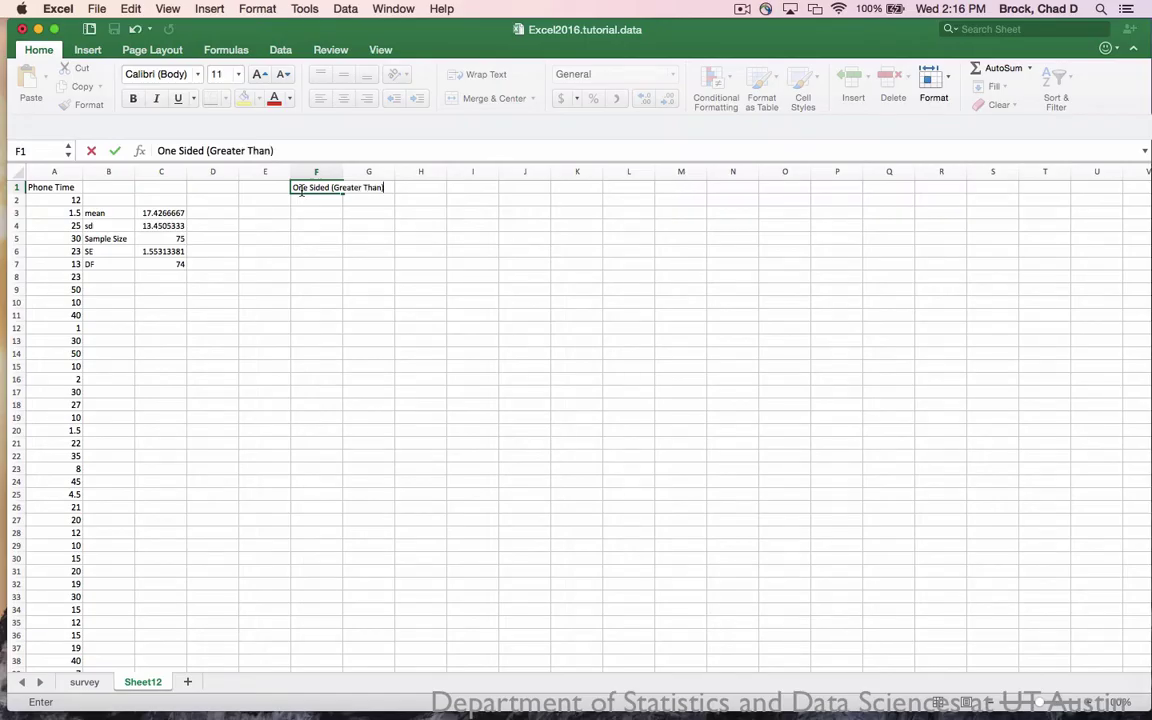
pyautogui.write(' test')
# Label F3 "Null" and enter the null hypothesis value 14.5 in G3
pyautogui.click(304, 216)
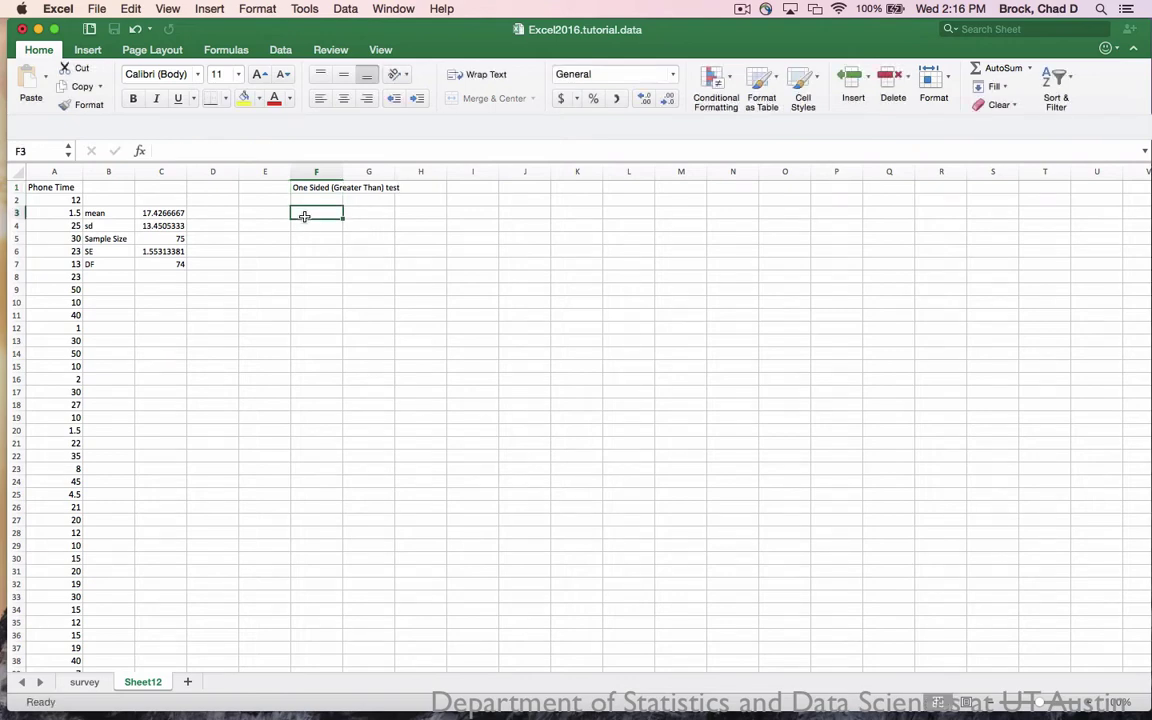
pyautogui.write('Null')
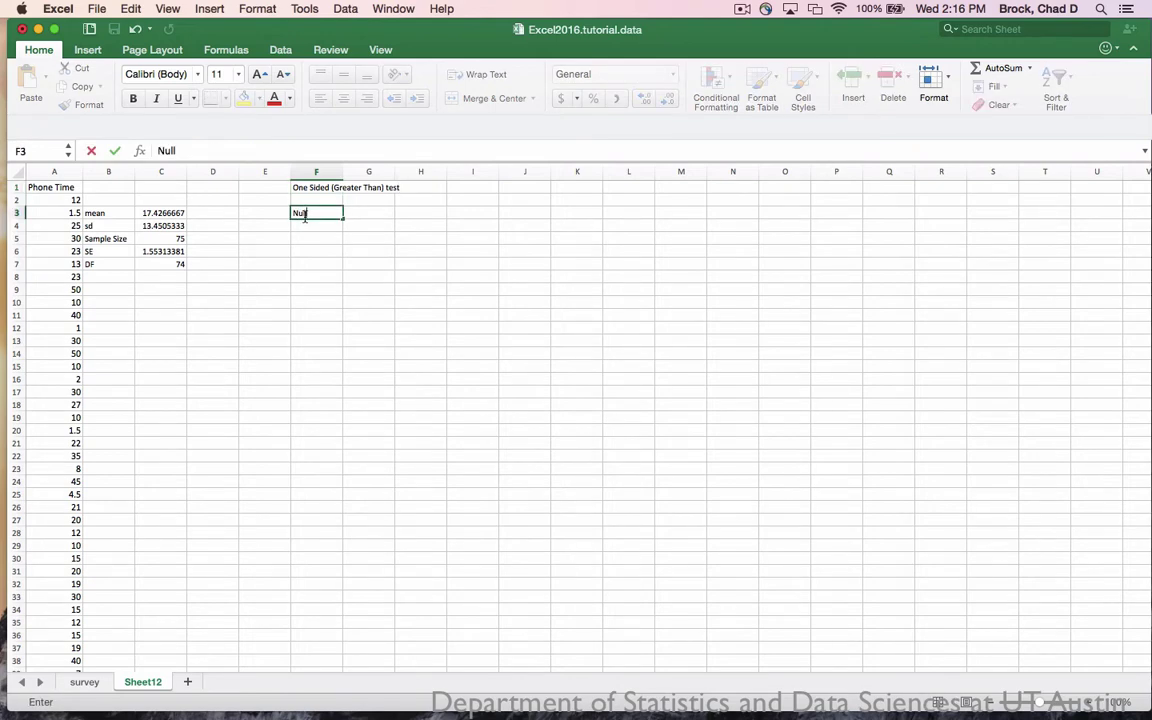
pyautogui.click(352, 214)
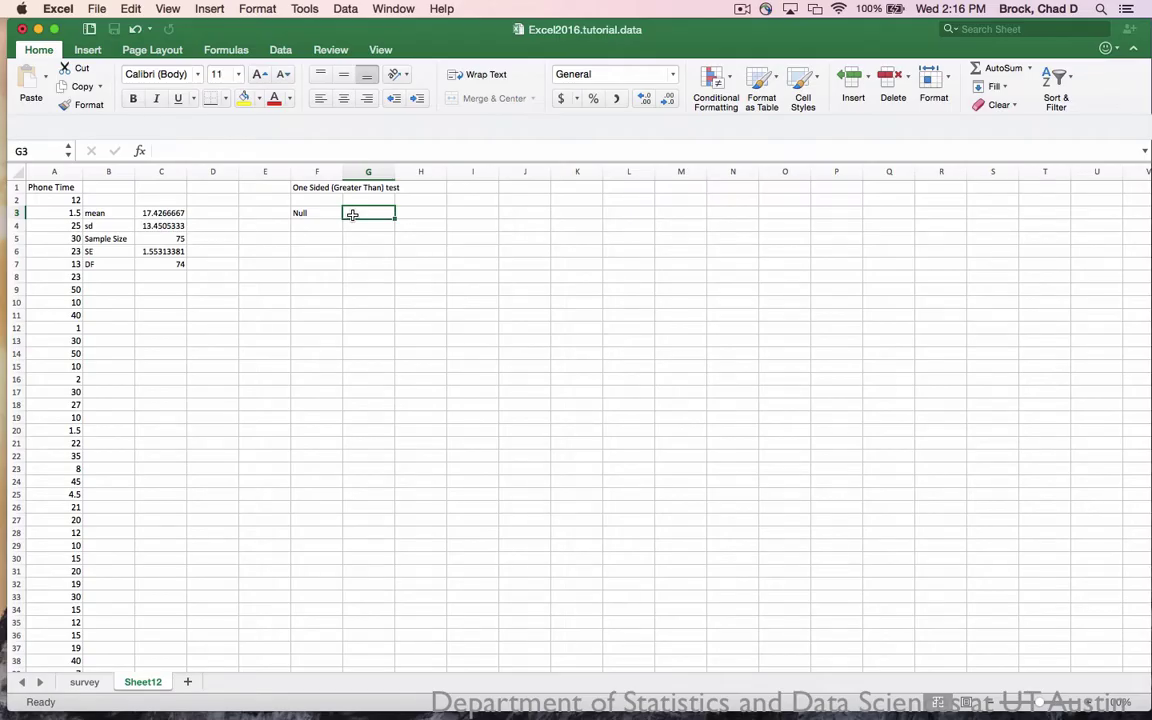
pyautogui.write('14')
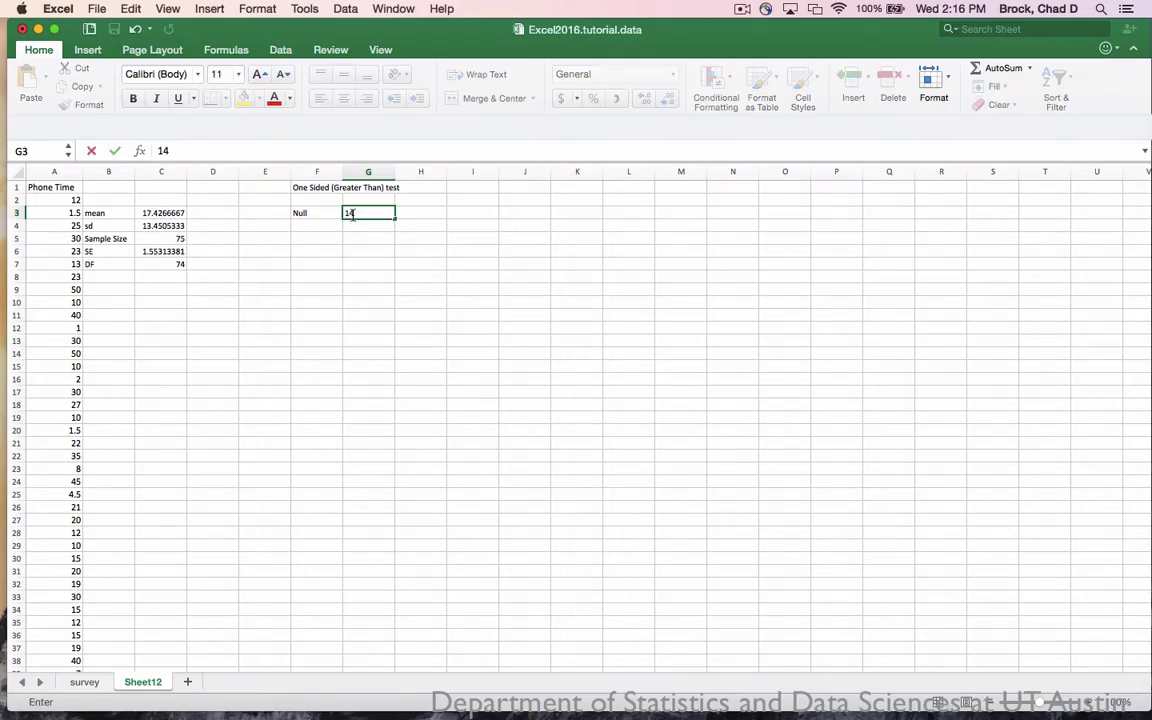
pyautogui.write('.5')
# Label F6 "t stat" and calculate the t statistic in G6 from the mean, null value and SE with =(C3-G3)/C6
pyautogui.click(311, 251)
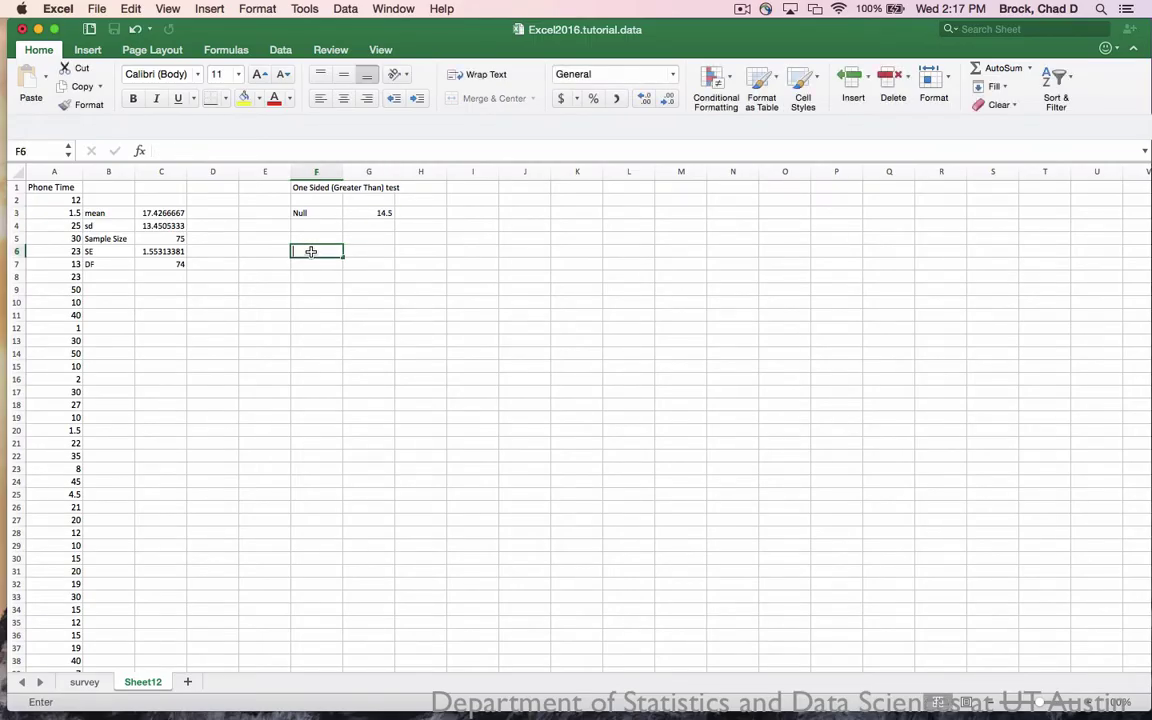
pyautogui.write('t stat')
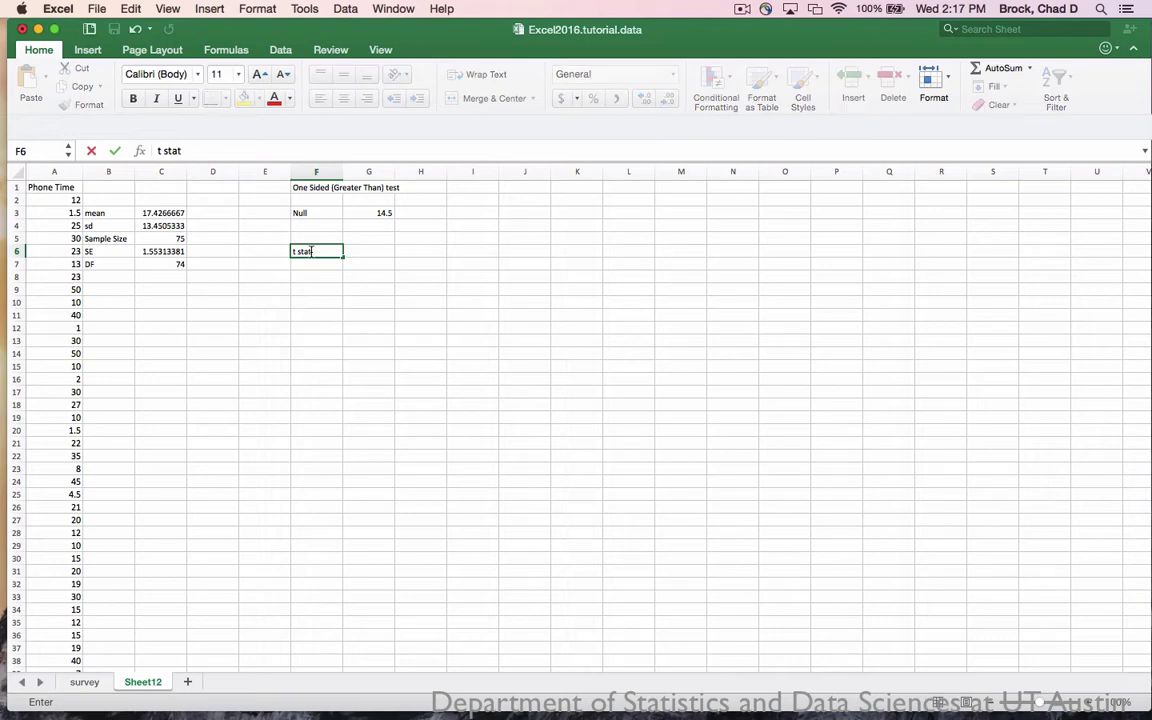
pyautogui.click(355, 251)
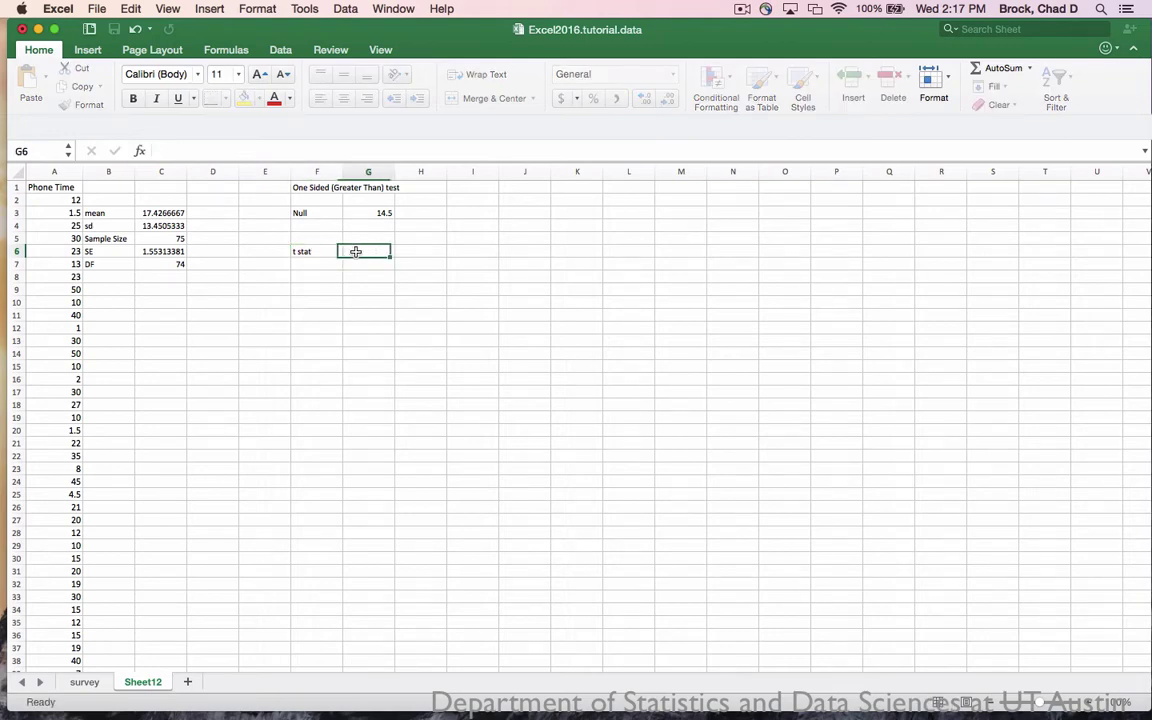
pyautogui.write('=')
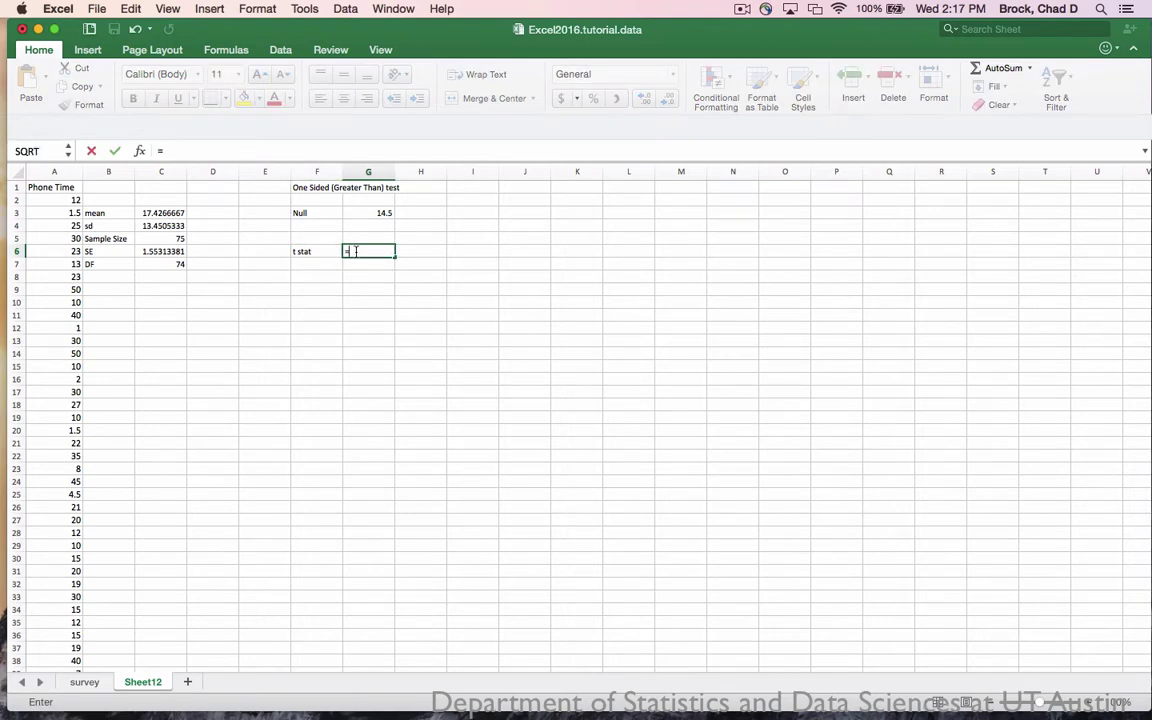
pyautogui.write('(')
pyautogui.click(178, 214)
pyautogui.write('-')
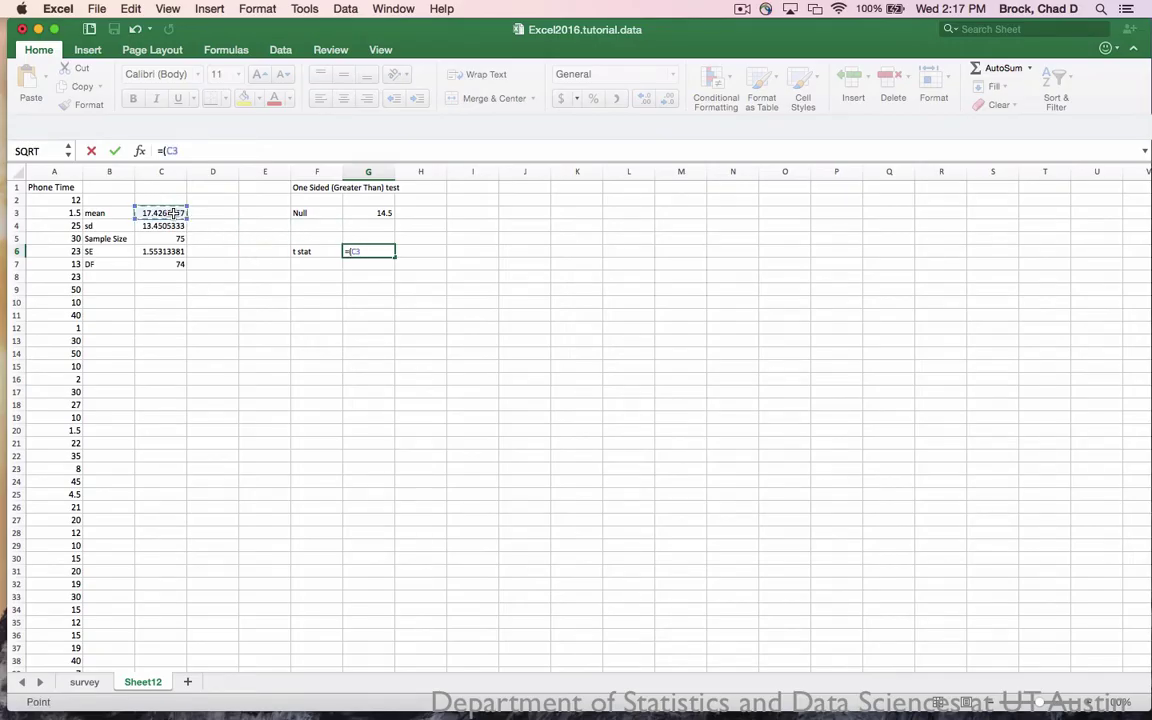
pyautogui.click(371, 213)
pyautogui.write(')')
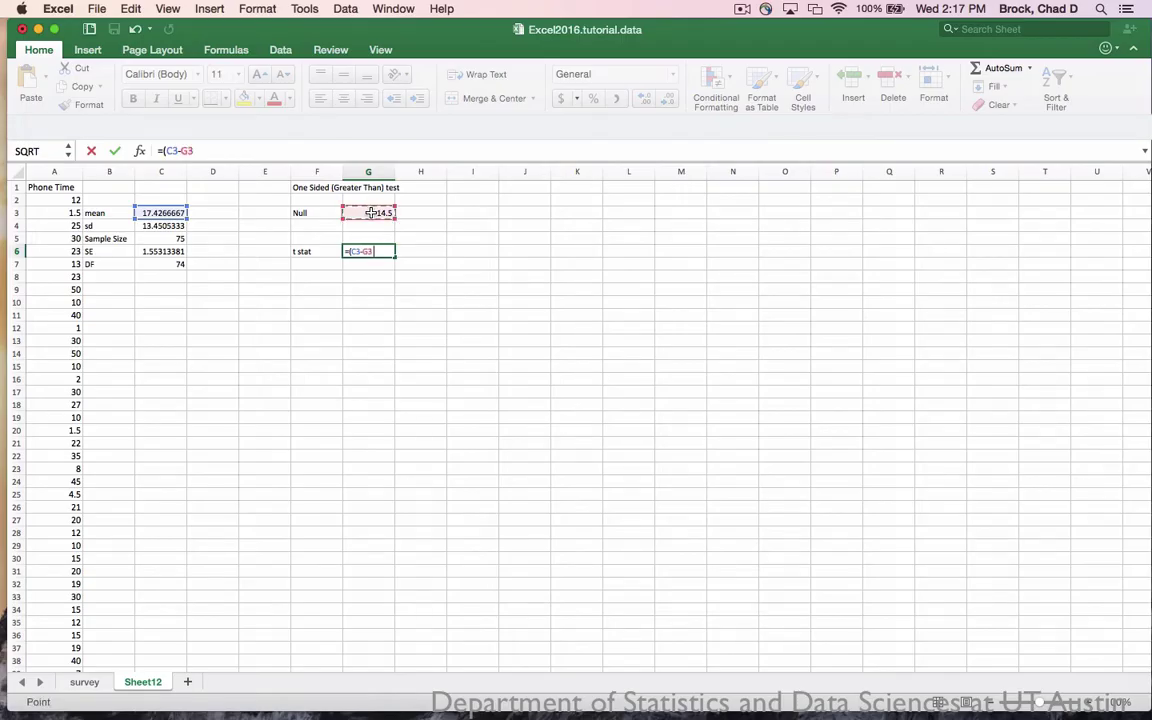
pyautogui.write('/')
pyautogui.click(164, 251)
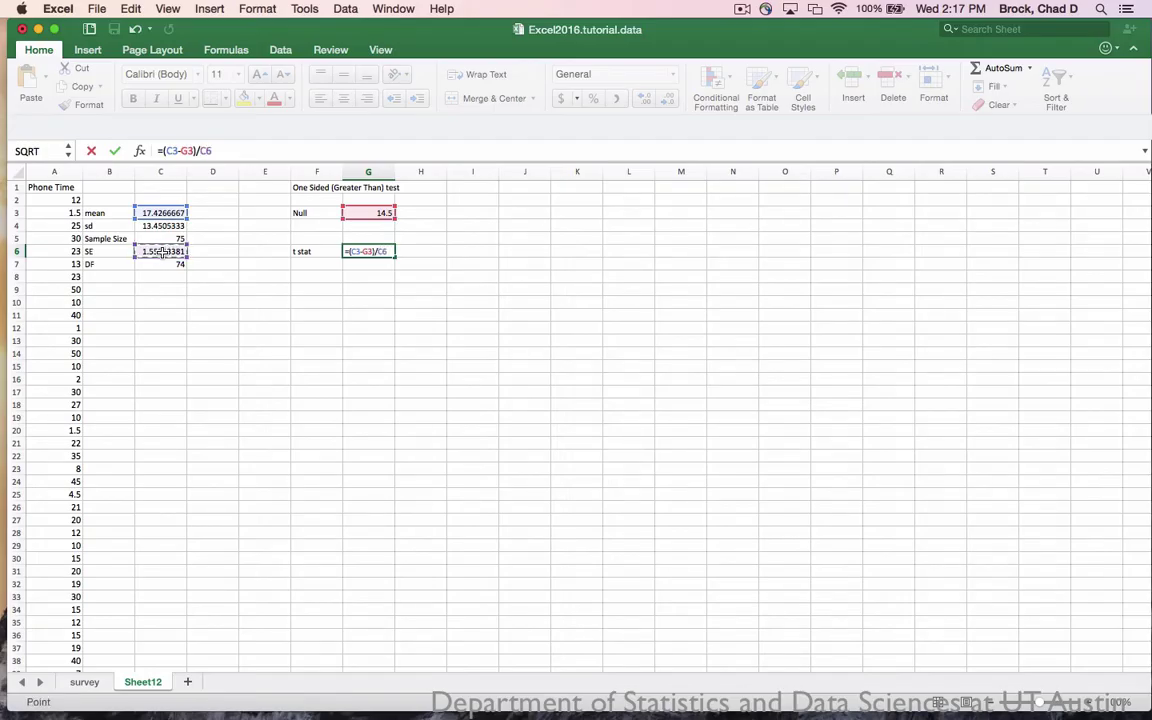
pyautogui.press('Return')
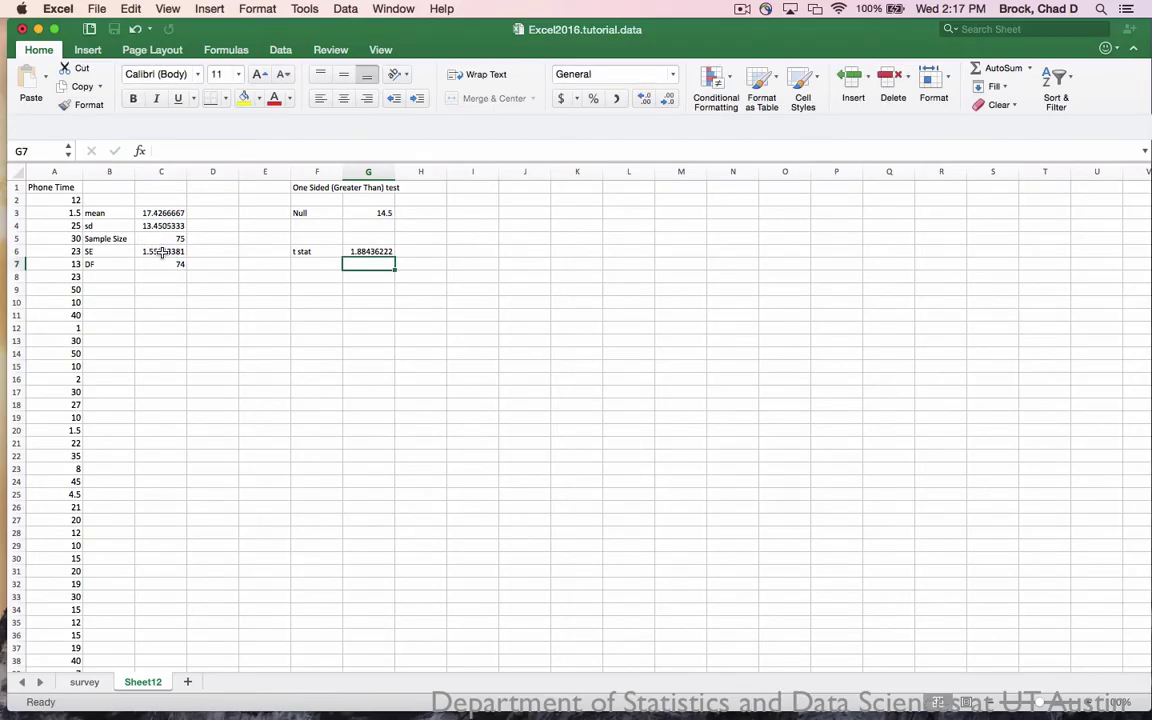
# Label F7 "p.value" and calculate the right-tailed p-value in G7 with =T.DIST.RT(G6,C7)
pyautogui.click(311, 263)
pyautogui.write('p.')
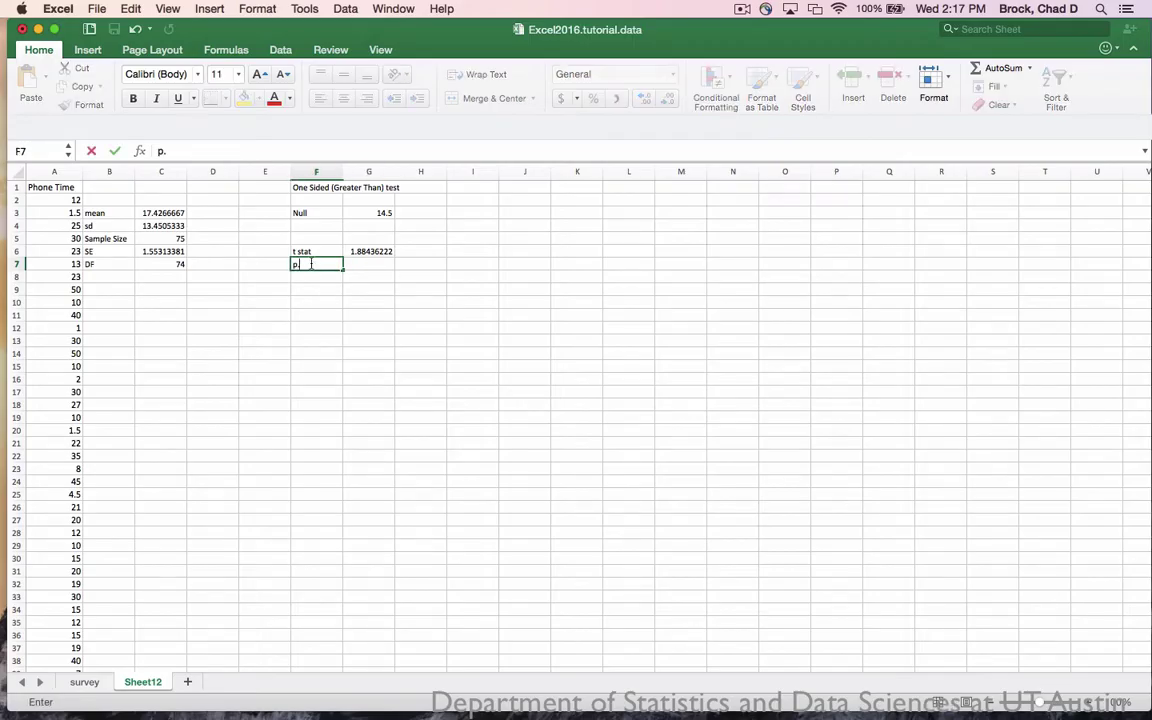
pyautogui.write('value')
pyautogui.click(361, 263)
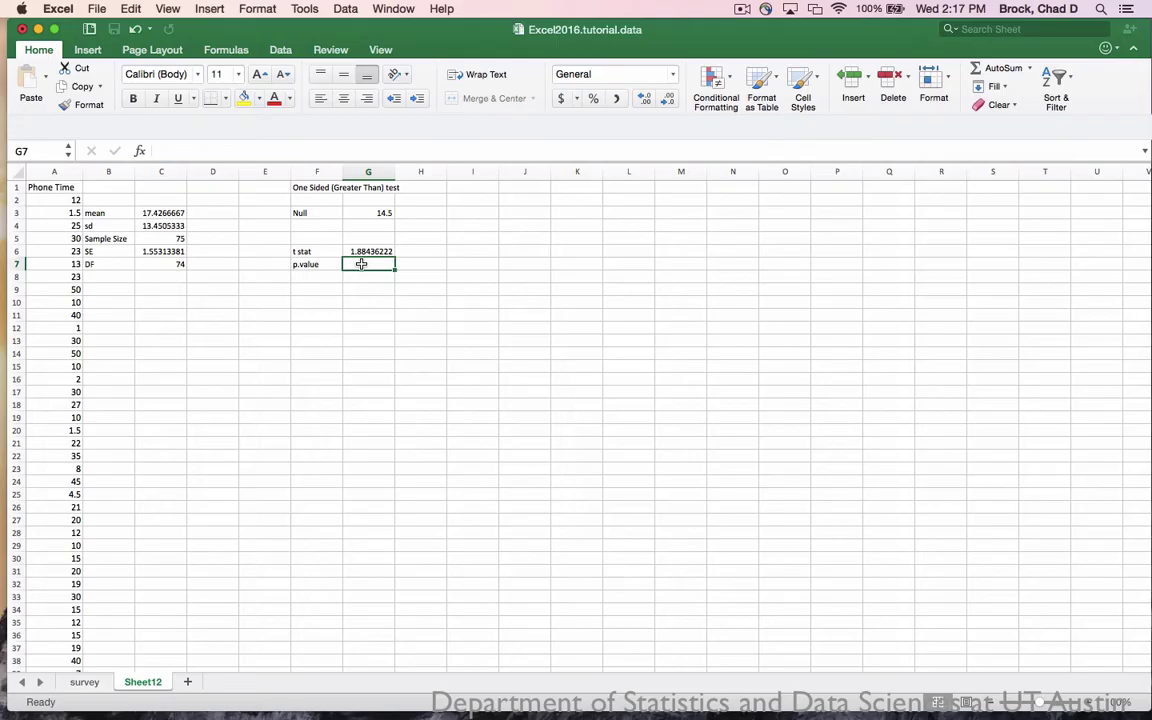
pyautogui.write('=')
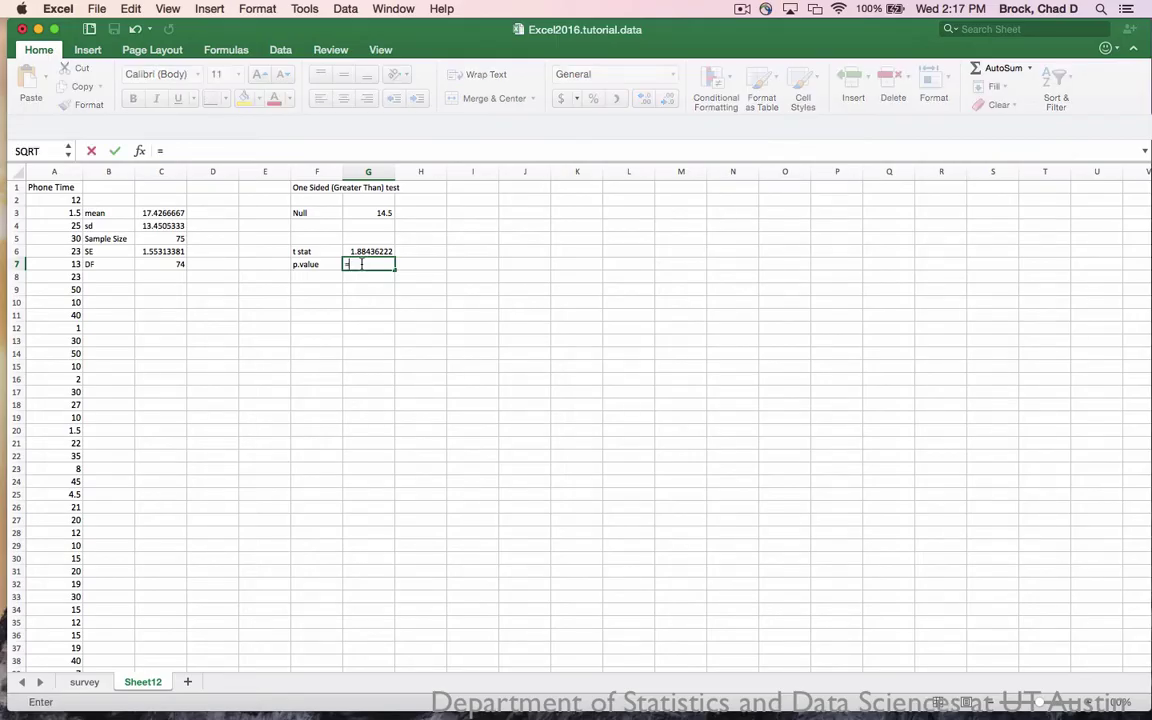
pyautogui.write('T')
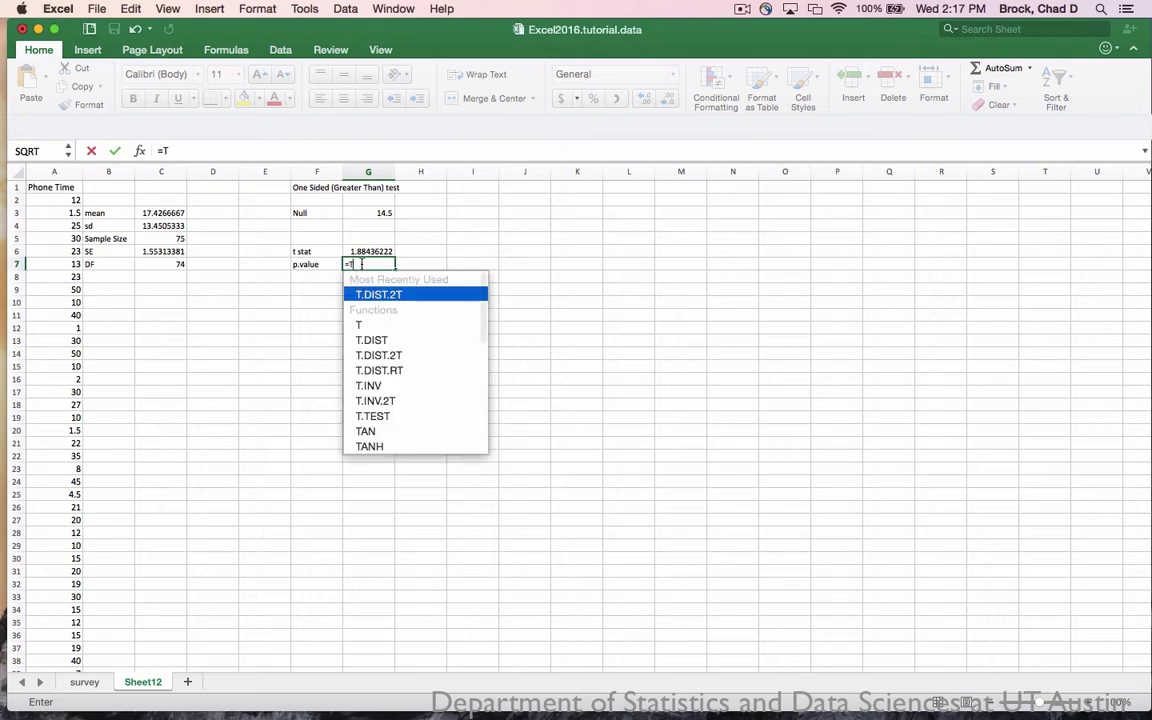
pyautogui.doubleClick(396, 371)
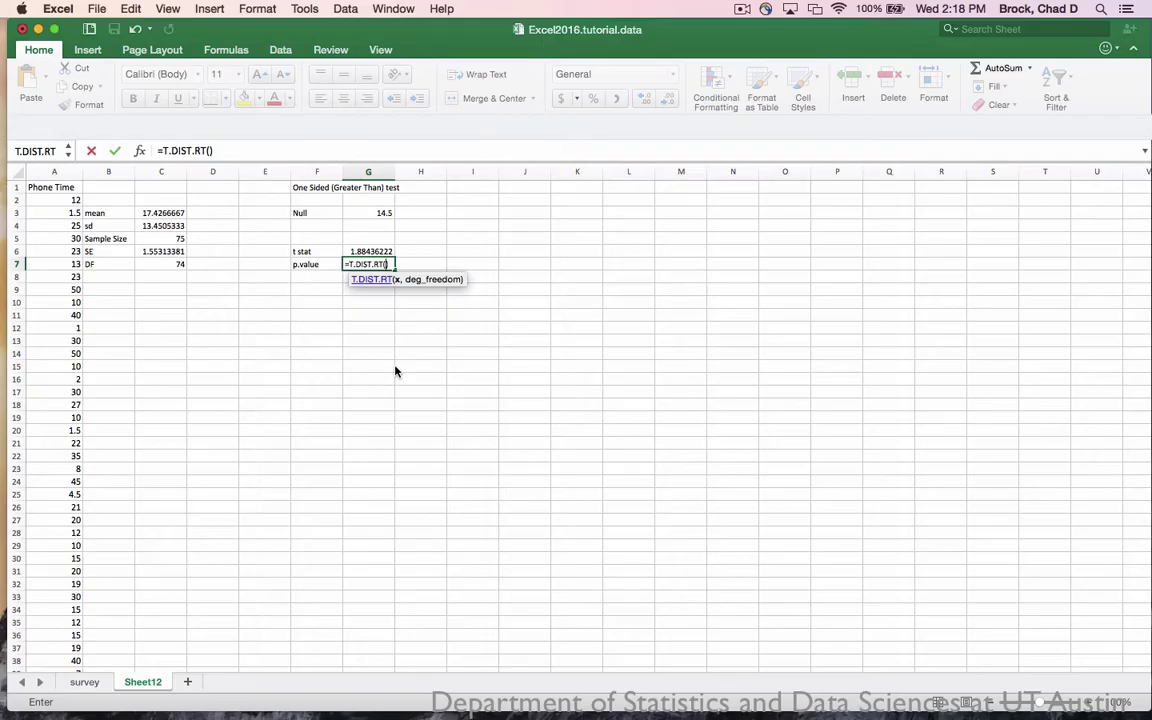
pyautogui.click(380, 253)
pyautogui.write(',')
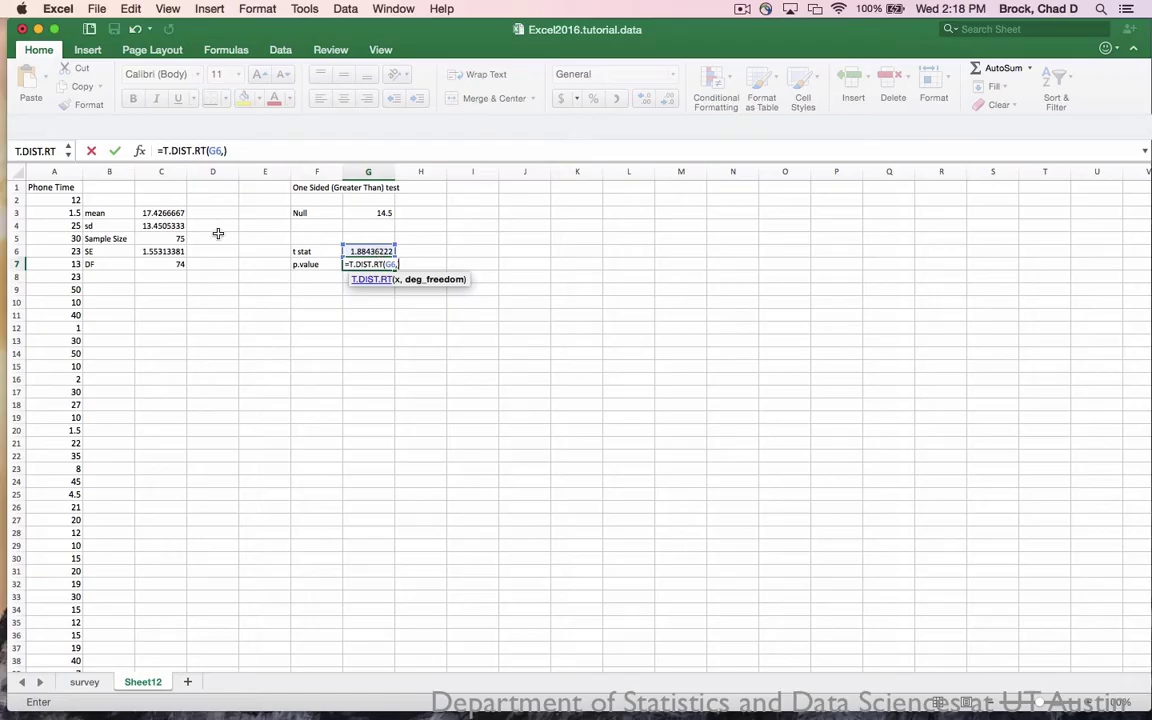
pyautogui.click(155, 264)
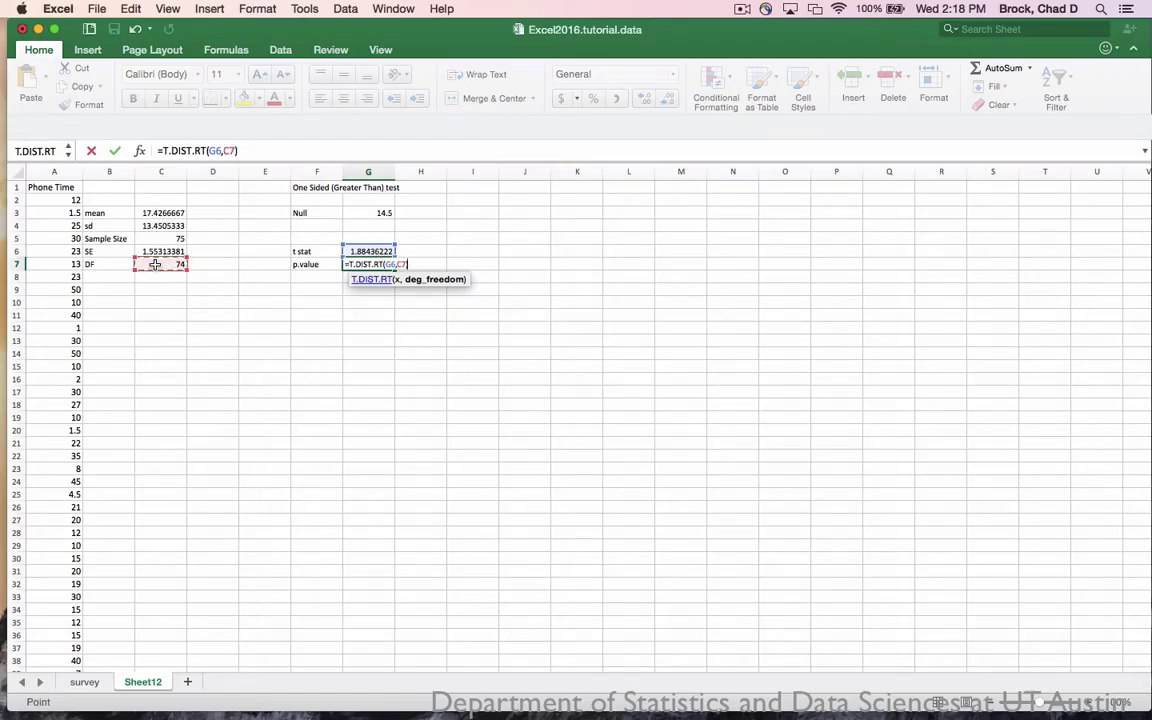
pyautogui.press('Return')
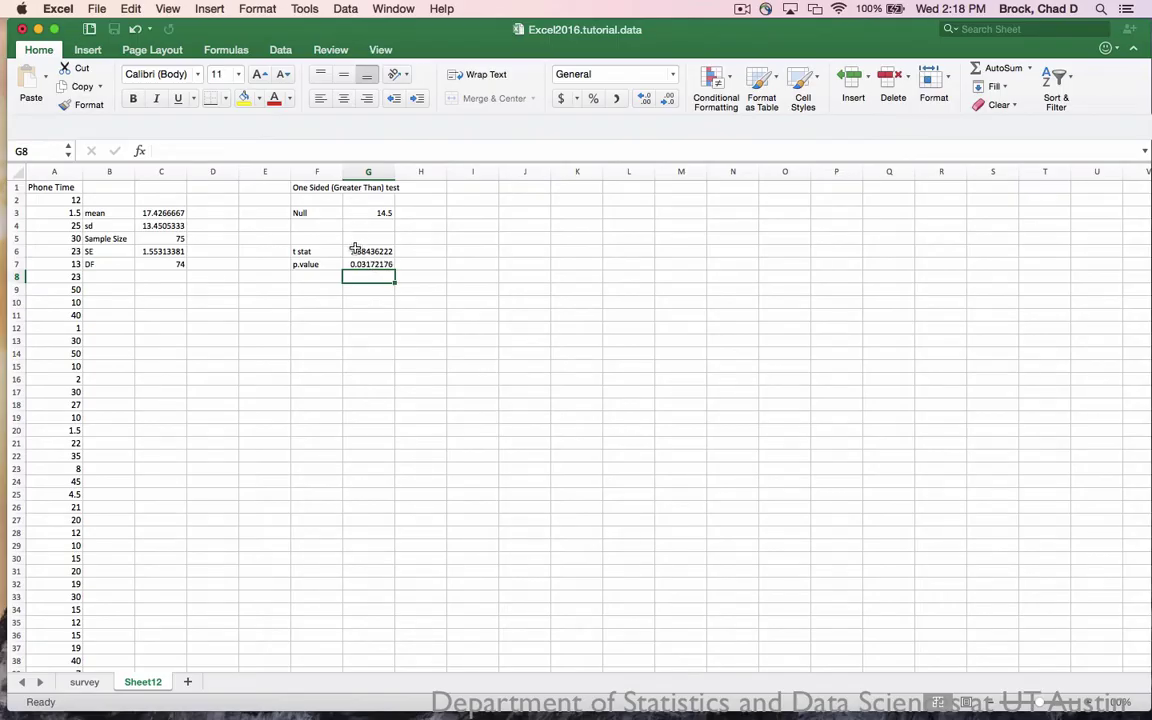
# Label F8 "t critical" and calculate the critical t value in G8 with =T.INV(0.95, C7)
pyautogui.click(308, 280)
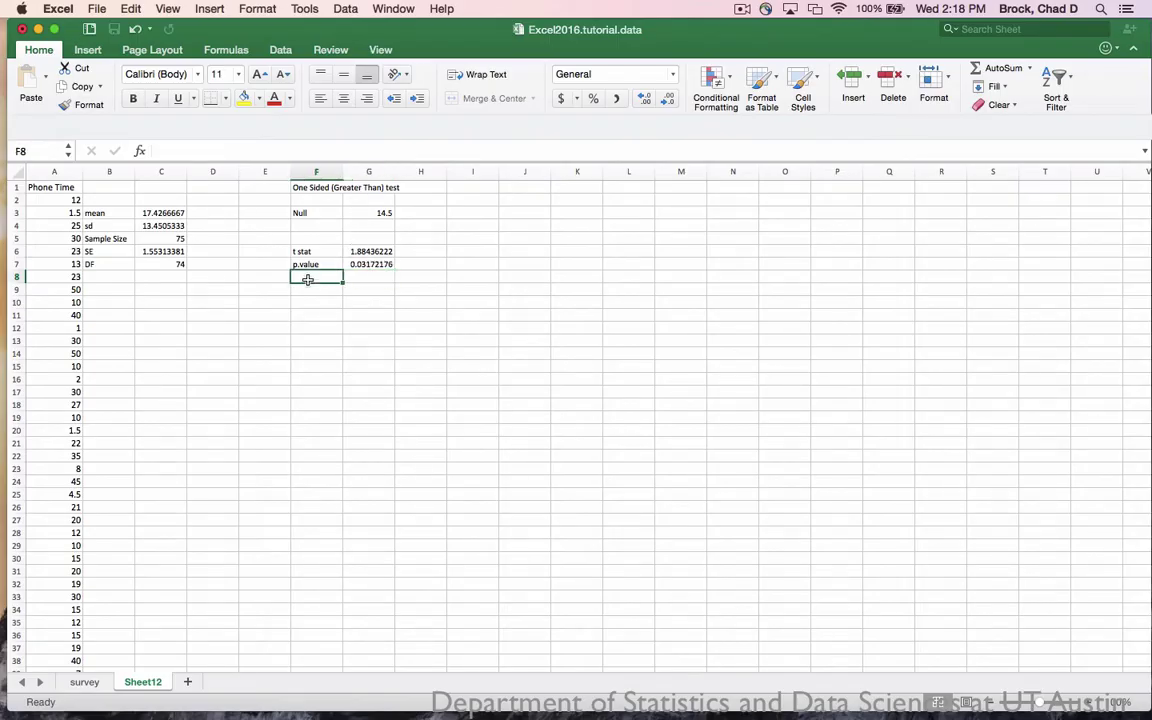
pyautogui.write('t critical')
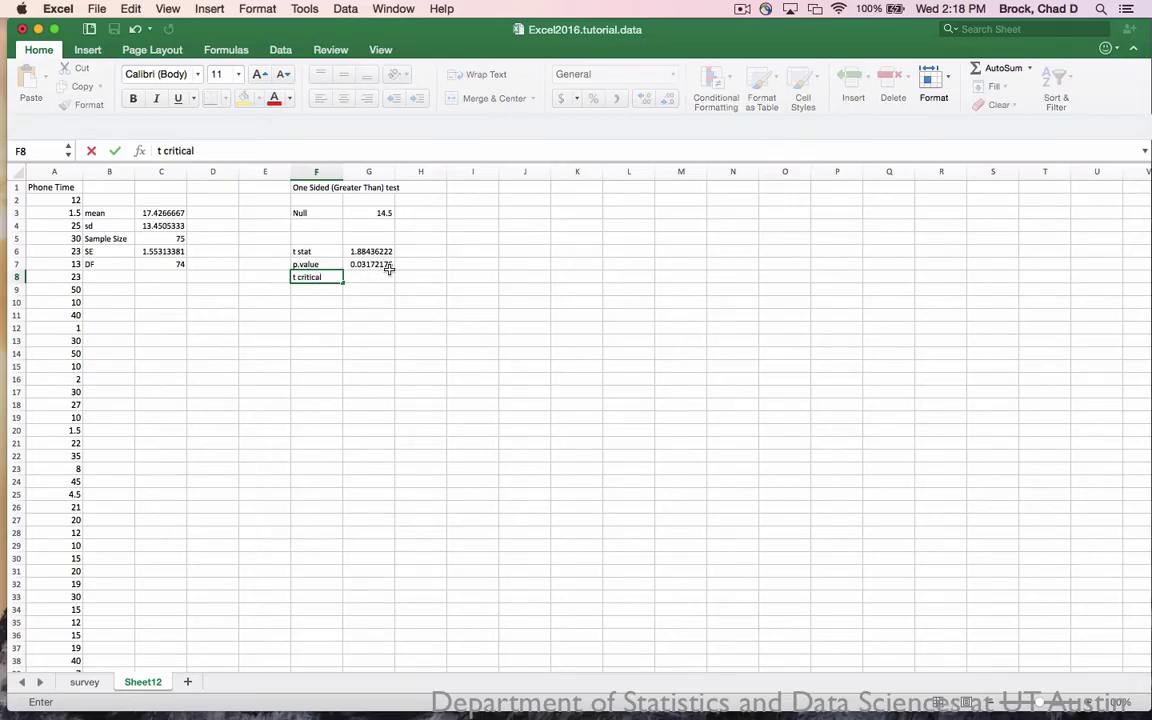
pyautogui.click(371, 280)
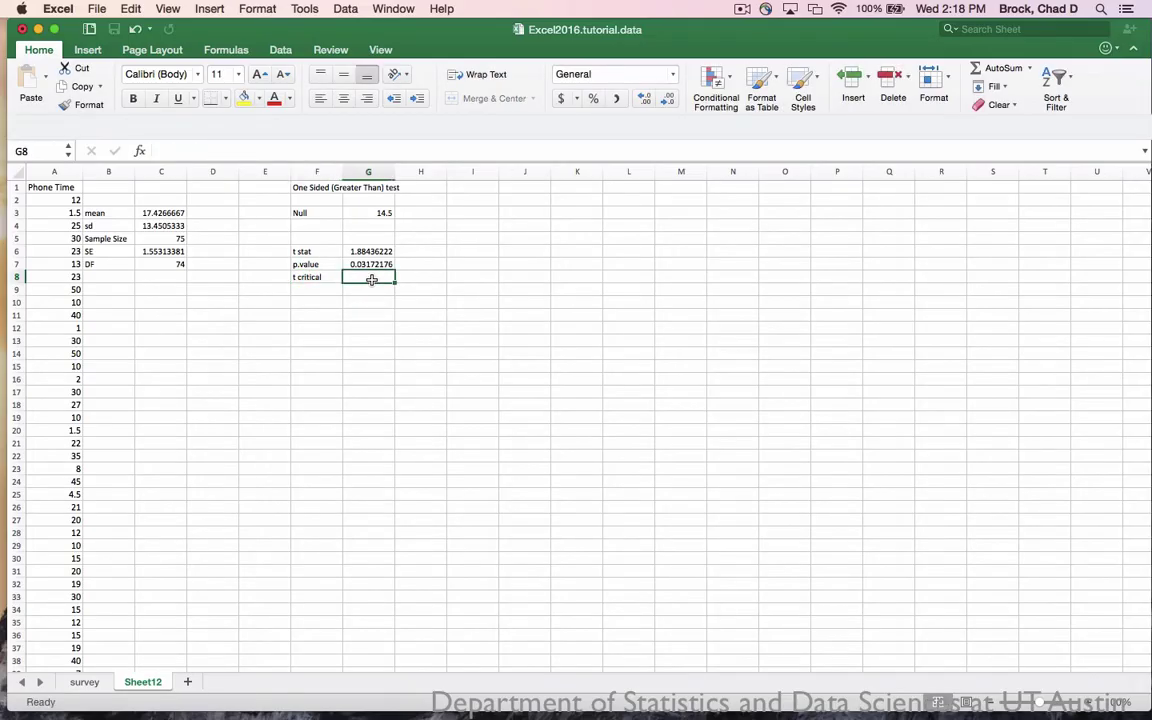
pyautogui.write('=')
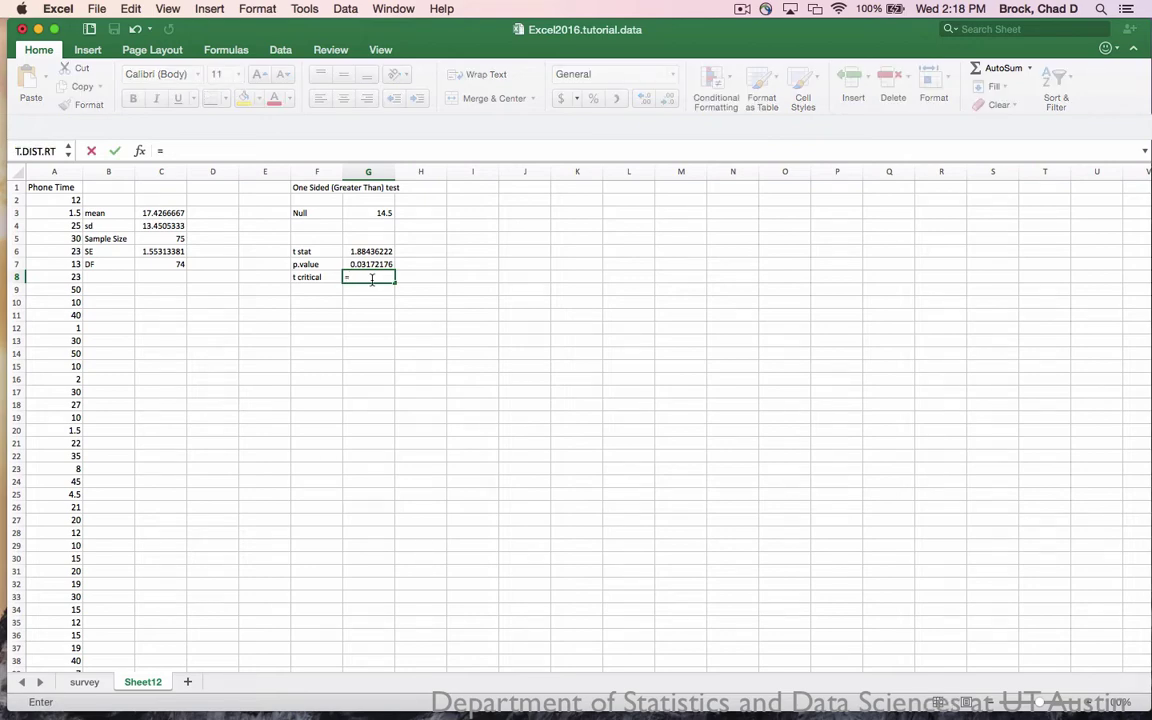
pyautogui.write('T')
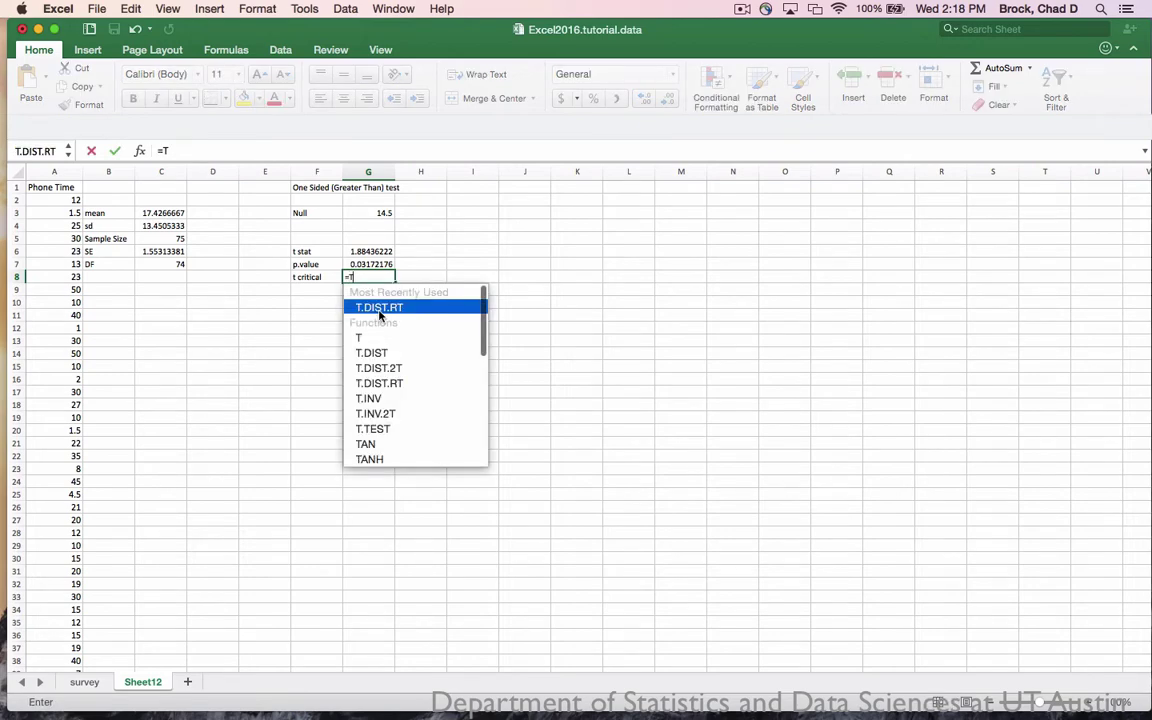
pyautogui.doubleClick(388, 398)
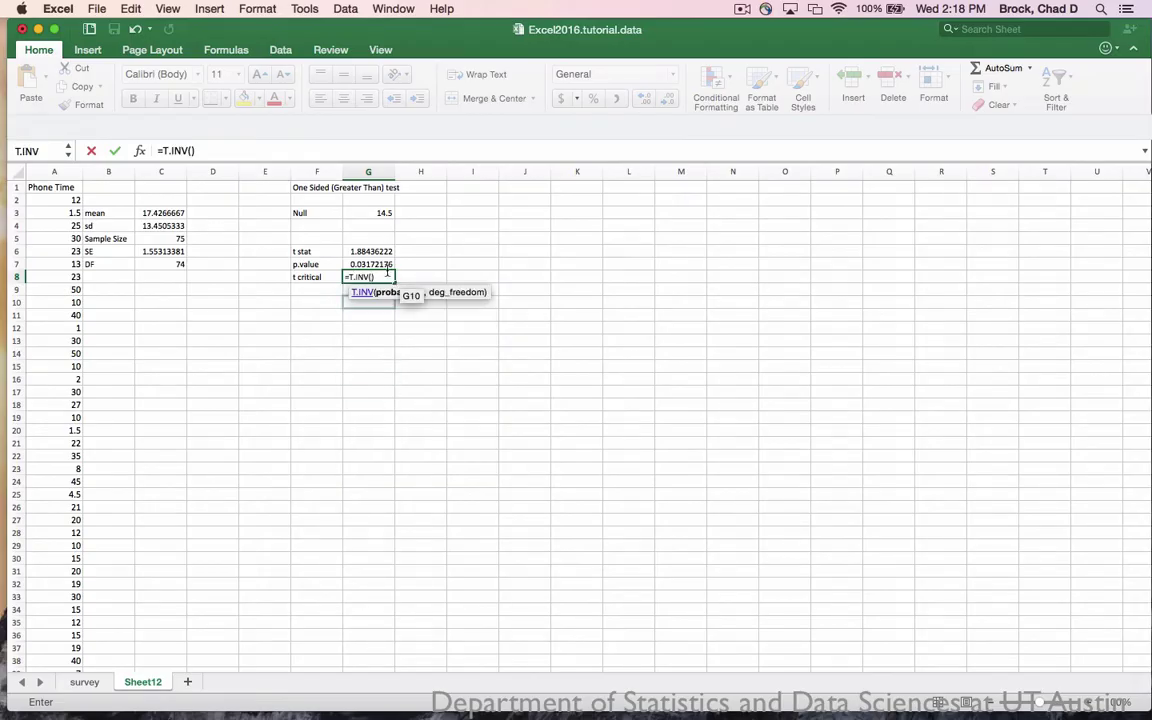
pyautogui.click(371, 277)
pyautogui.write('0.')
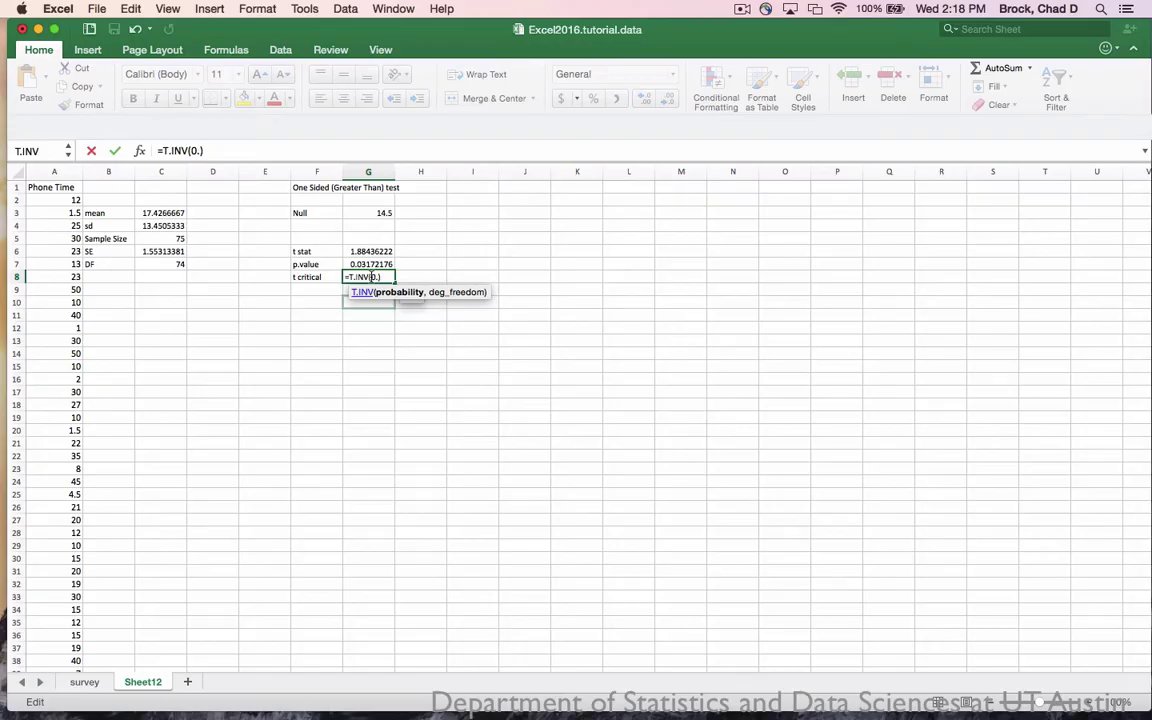
pyautogui.write('95,')
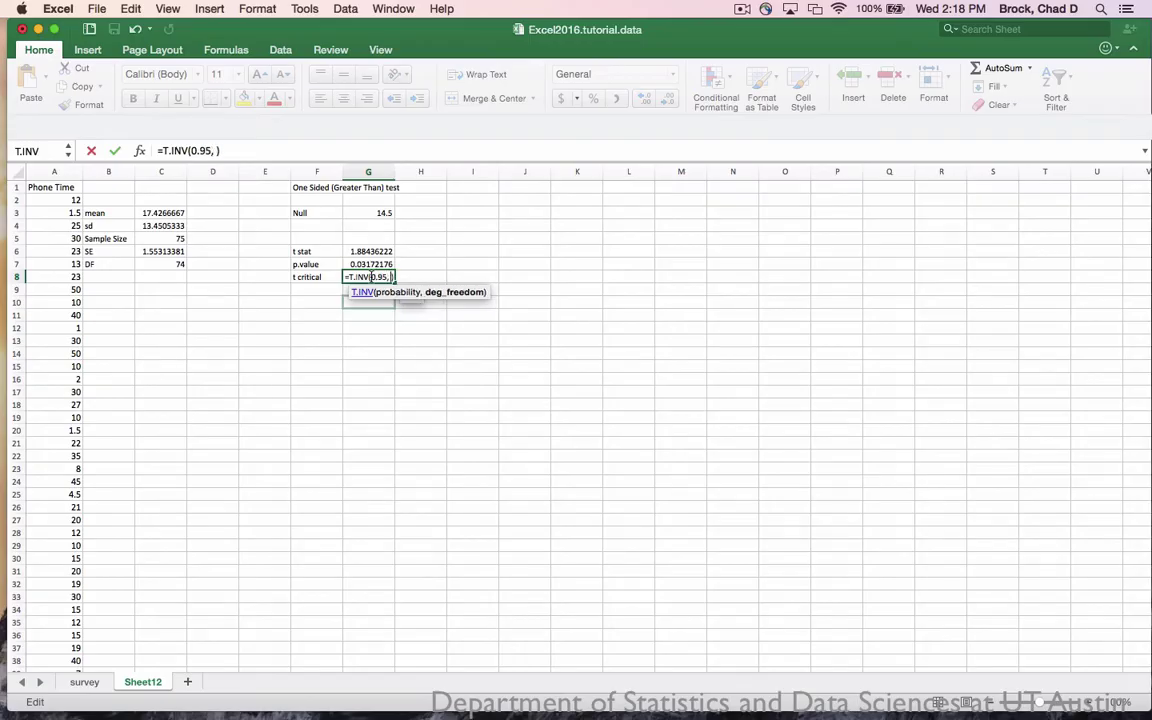
pyautogui.click(173, 263)
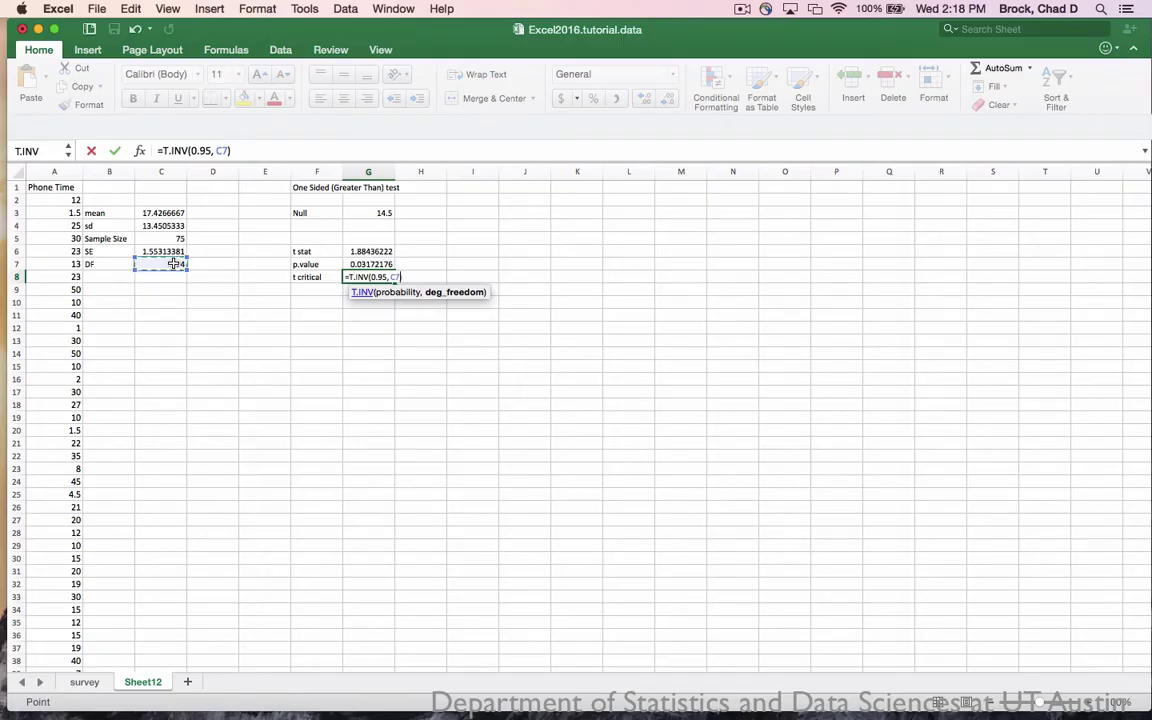
pyautogui.press('Return')
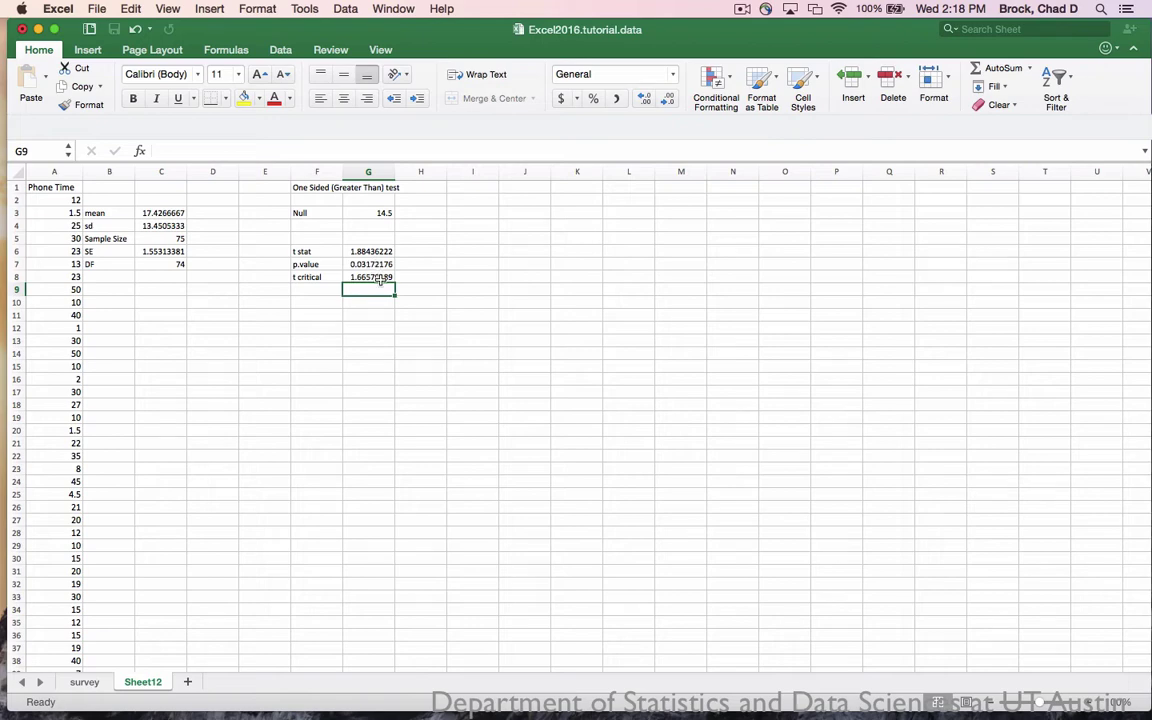
# Enter the heading "One Sided (Lesser Than) test" in I1 for a second test
pyautogui.click(481, 190)
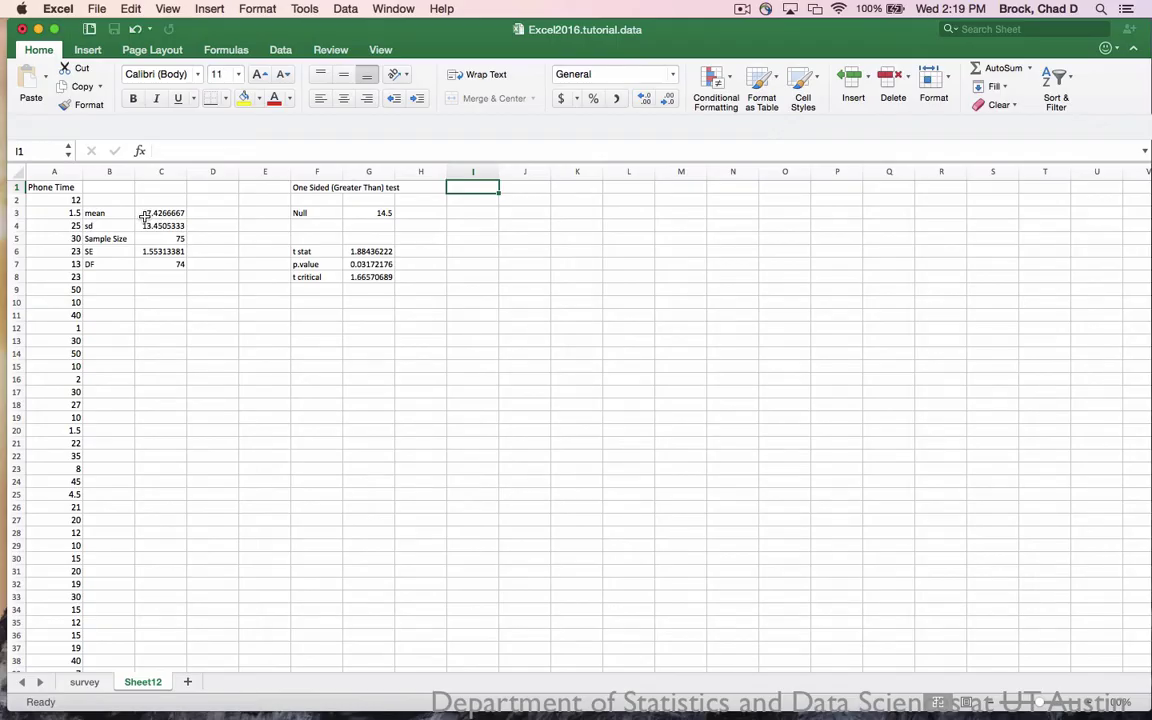
pyautogui.write('One Sided (')
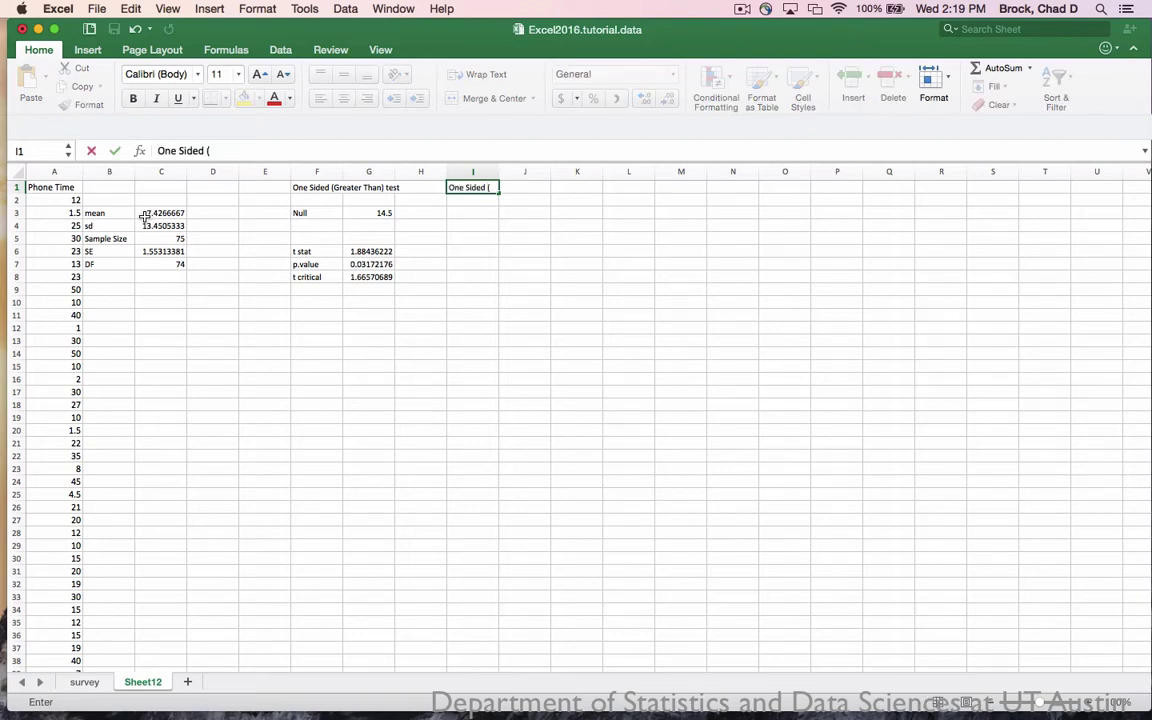
pyautogui.write('Lesser Than) test')
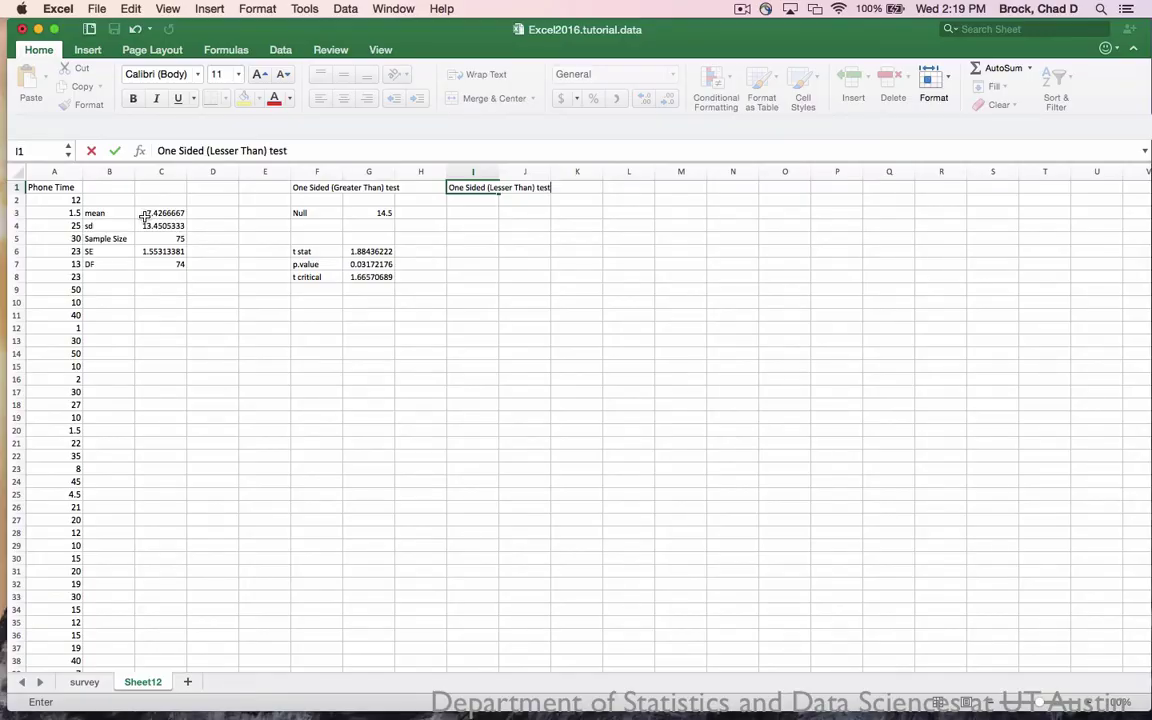
# Label I3 "Null" and enter the null hypothesis value 20.5 in J3
pyautogui.click(465, 213)
pyautogui.write('Null')
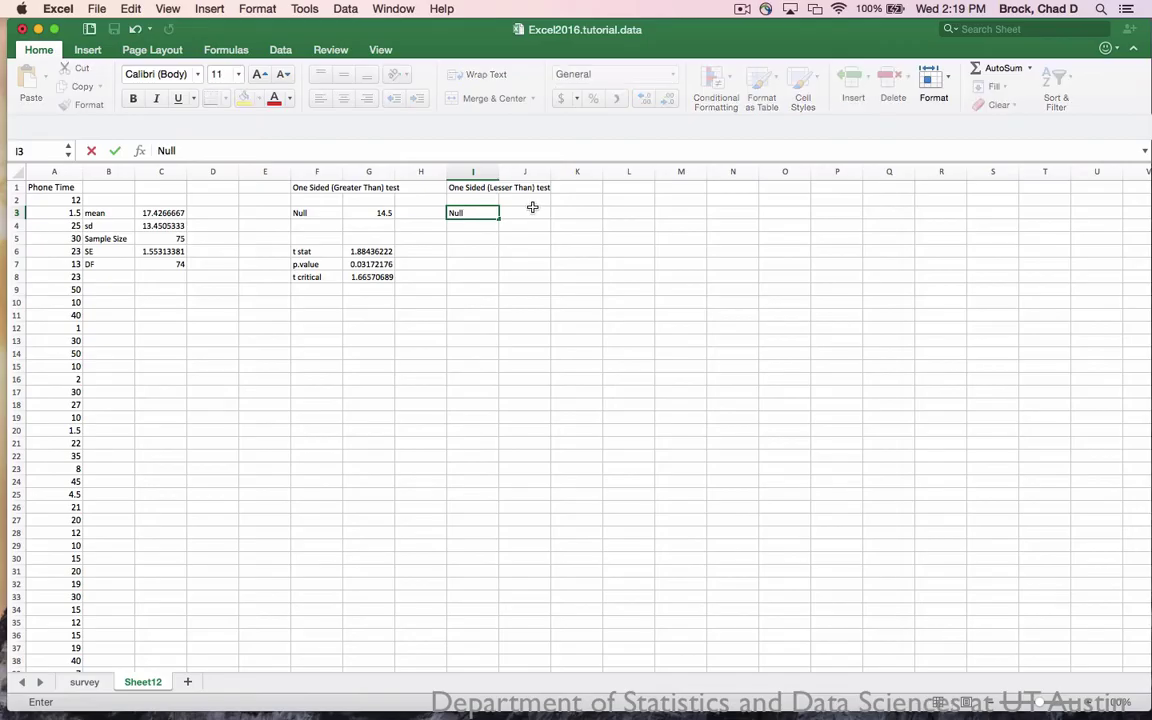
pyautogui.click(529, 213)
pyautogui.write('20.5')
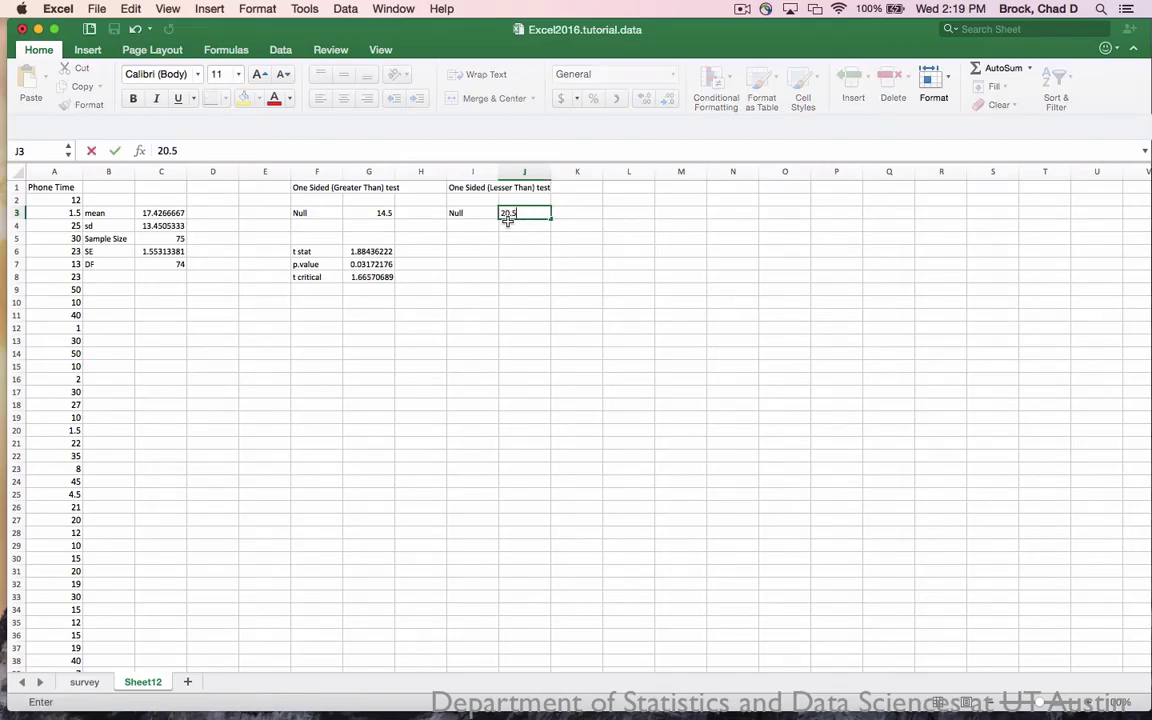
# Label cells I6 to I8 "t stat", "p value" and "t critical" for the lesser-than test
pyautogui.click(465, 251)
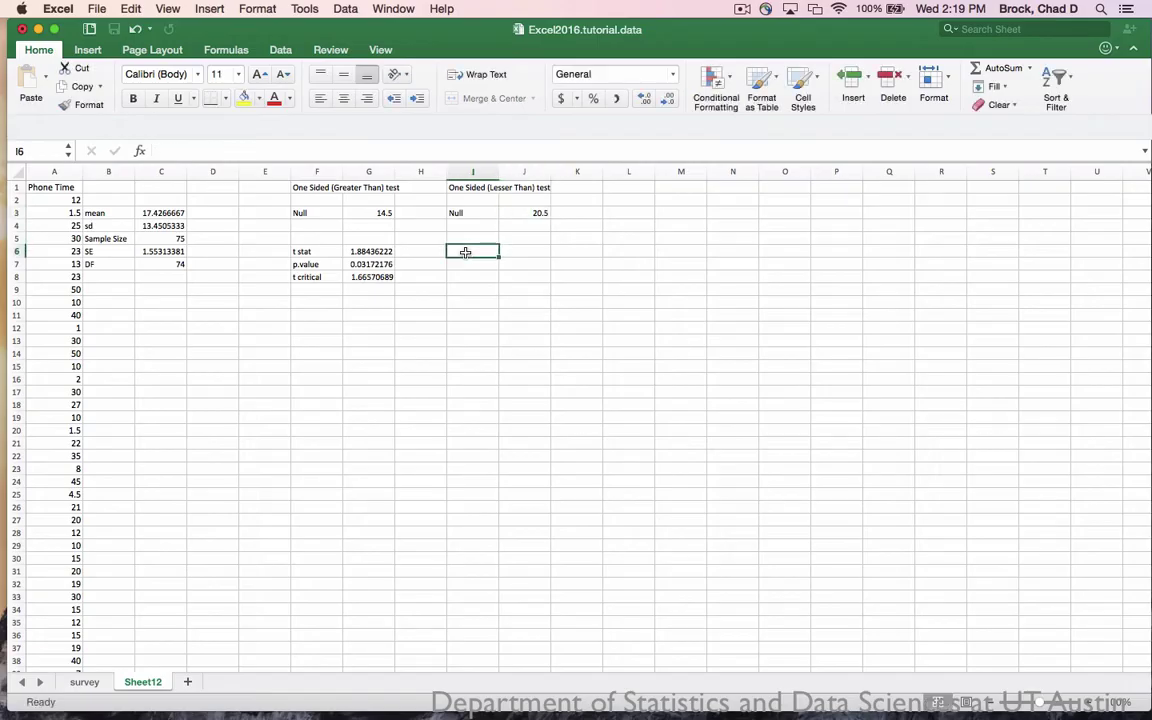
pyautogui.write('t stat')
pyautogui.click(475, 263)
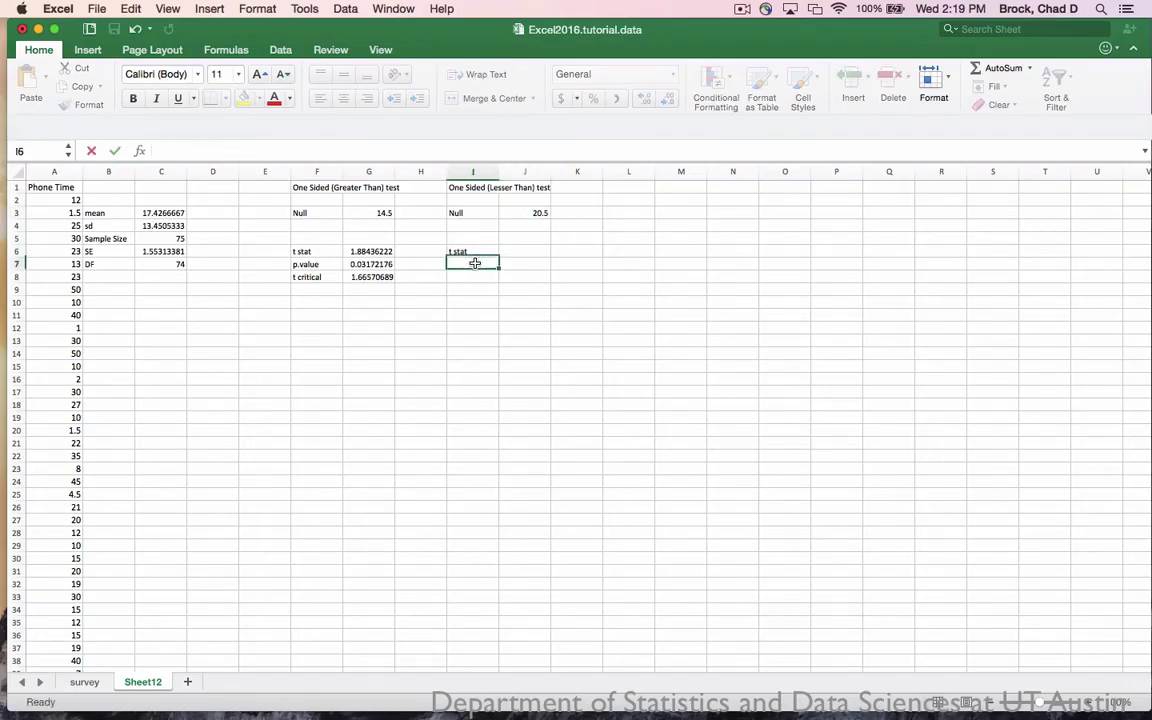
pyautogui.write('p value')
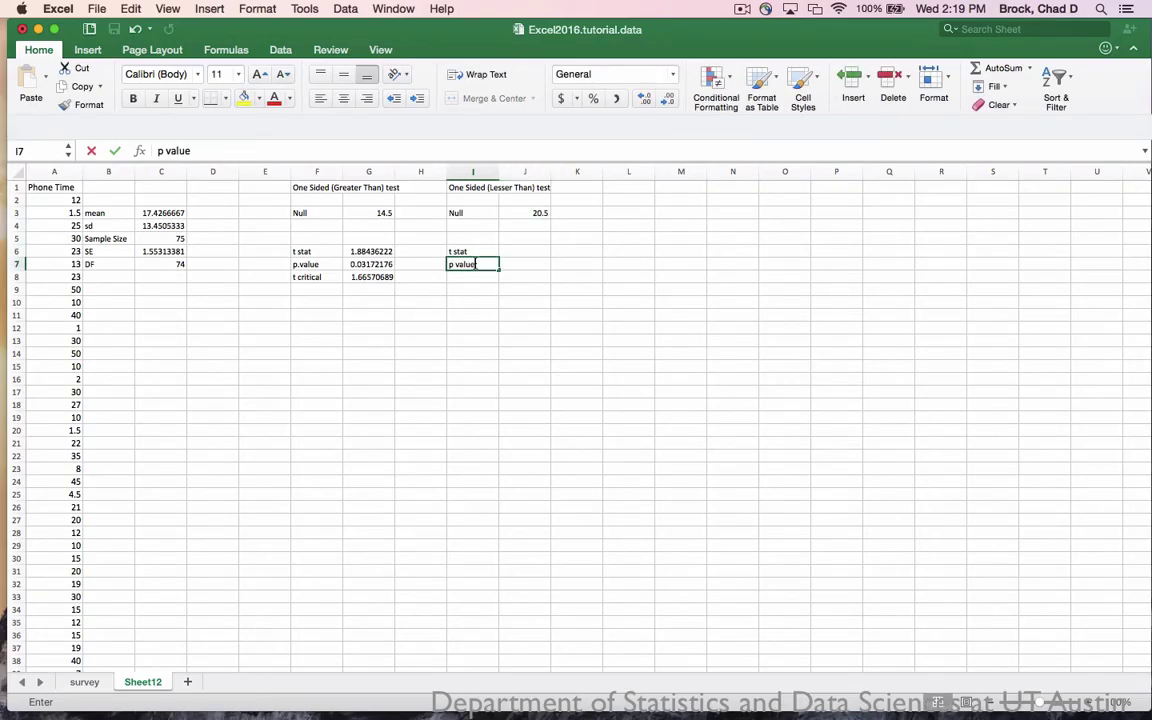
pyautogui.click(460, 280)
pyautogui.write('t criti')
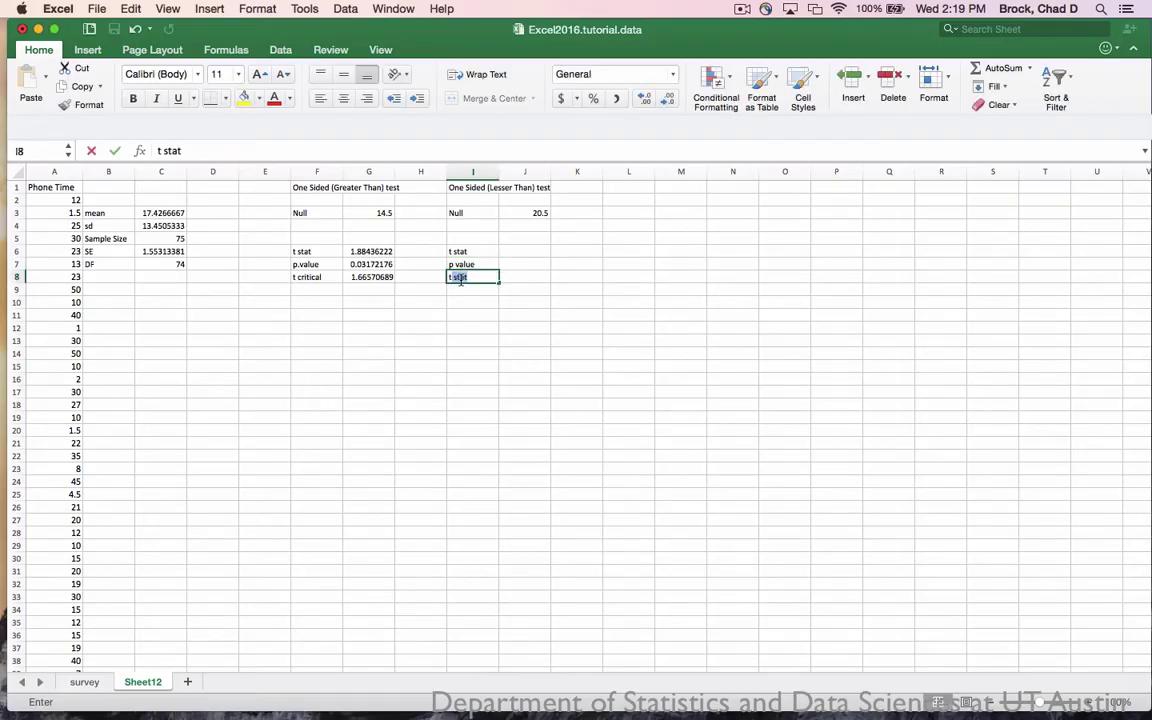
pyautogui.write('cal')
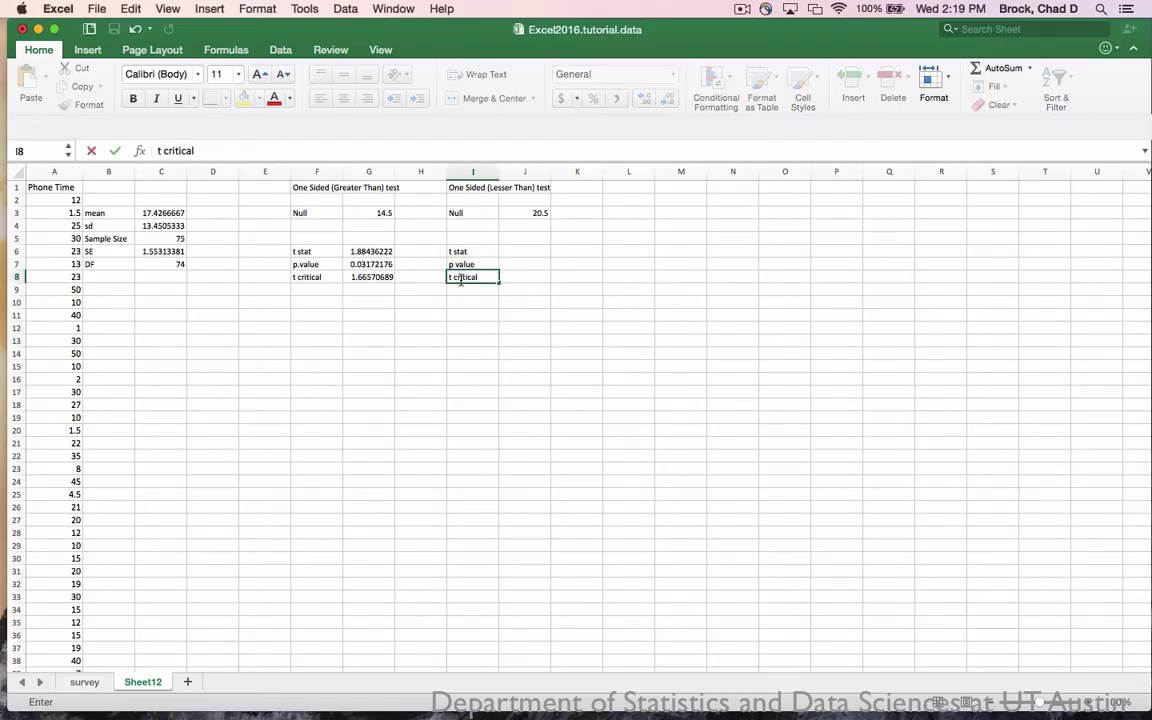
# Calculate the lesser-than test's t statistic in J6 from the mean, null value and SE with =(C3-J3)/C6
pyautogui.click(511, 252)
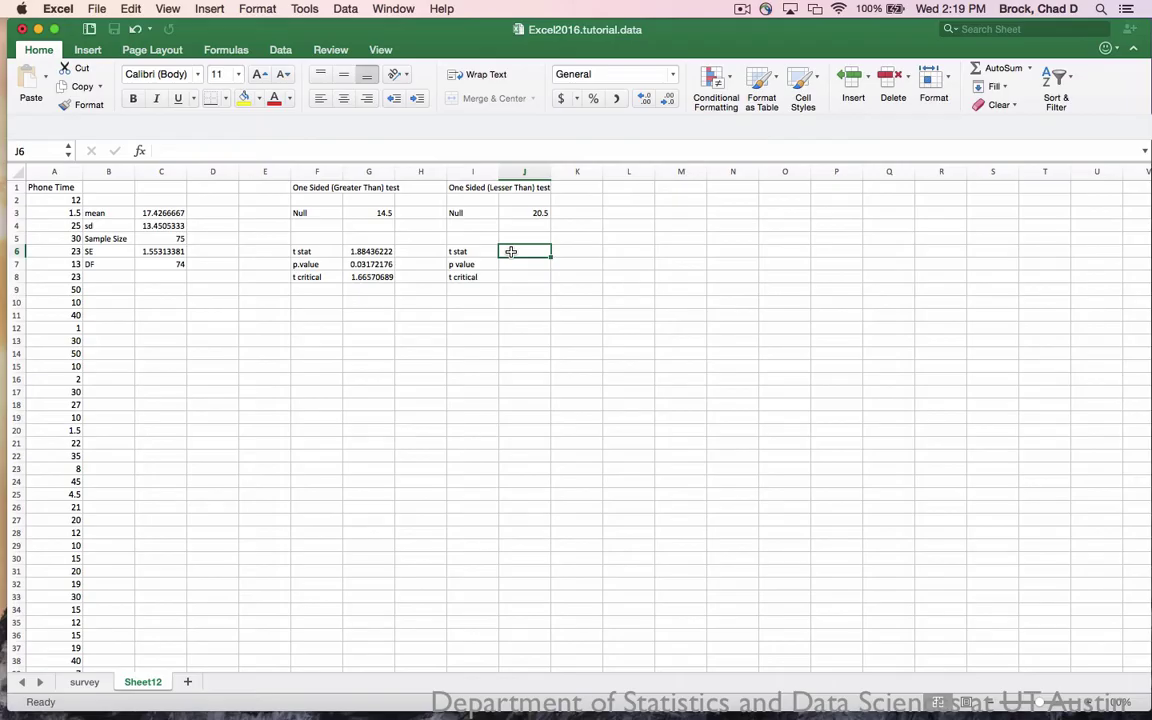
pyautogui.write('=(')
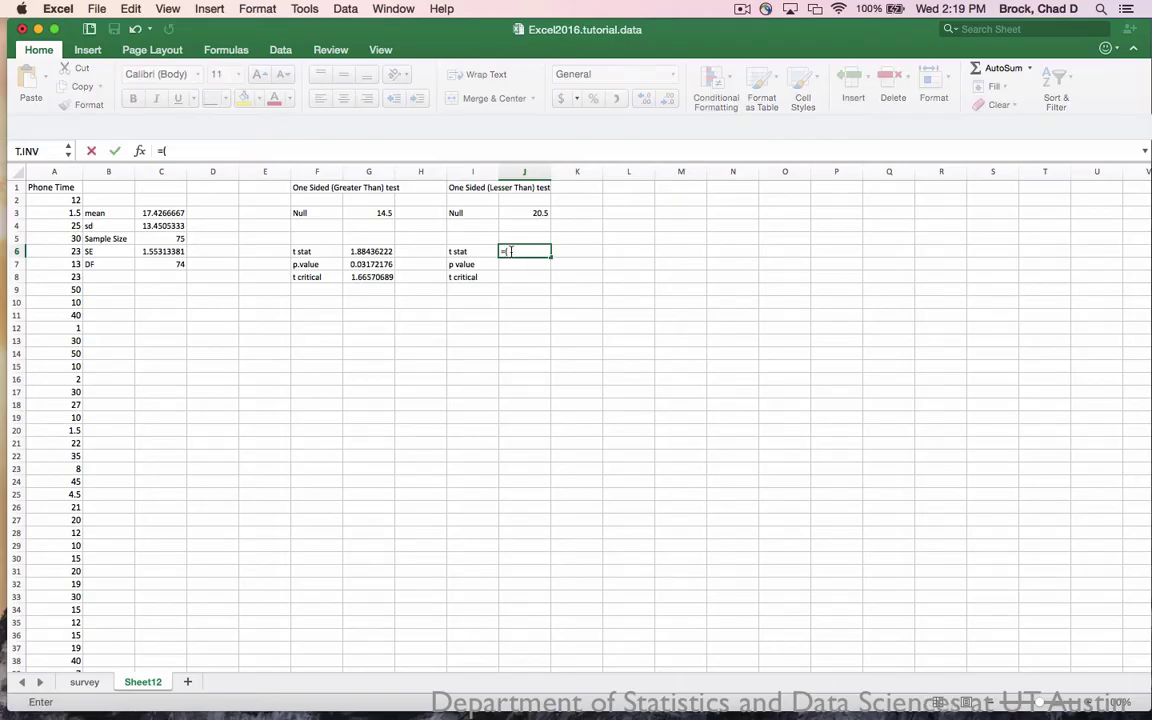
pyautogui.click(160, 213)
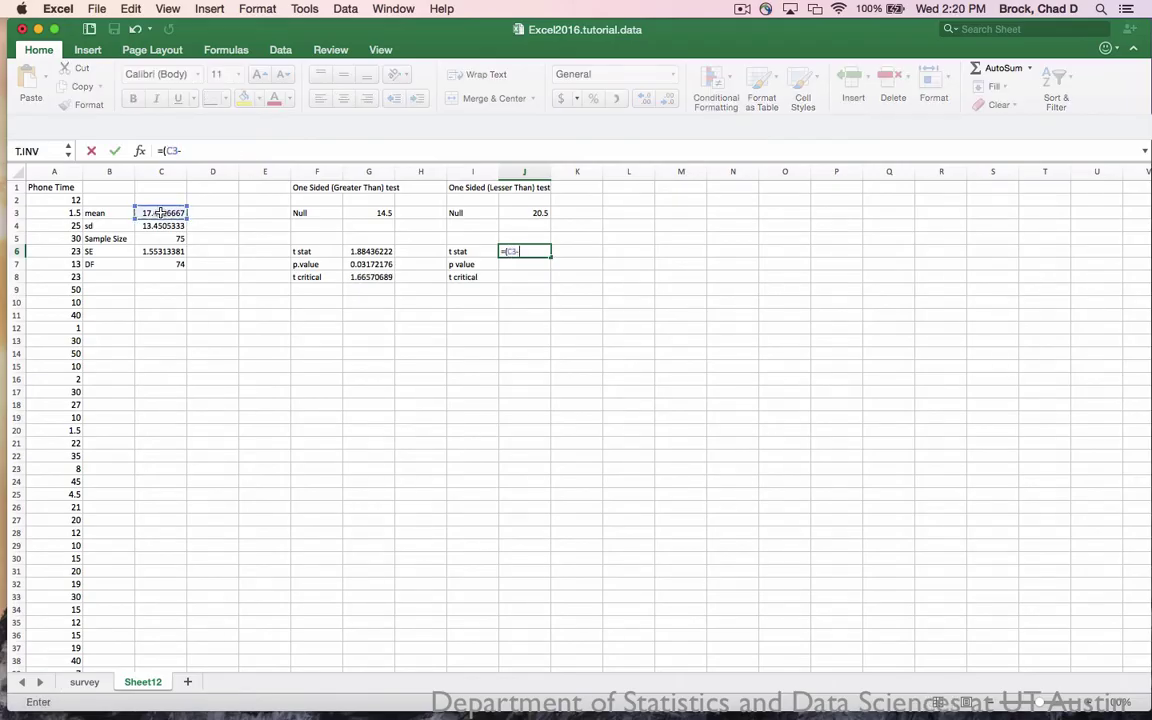
pyautogui.write('-')
pyautogui.click(528, 213)
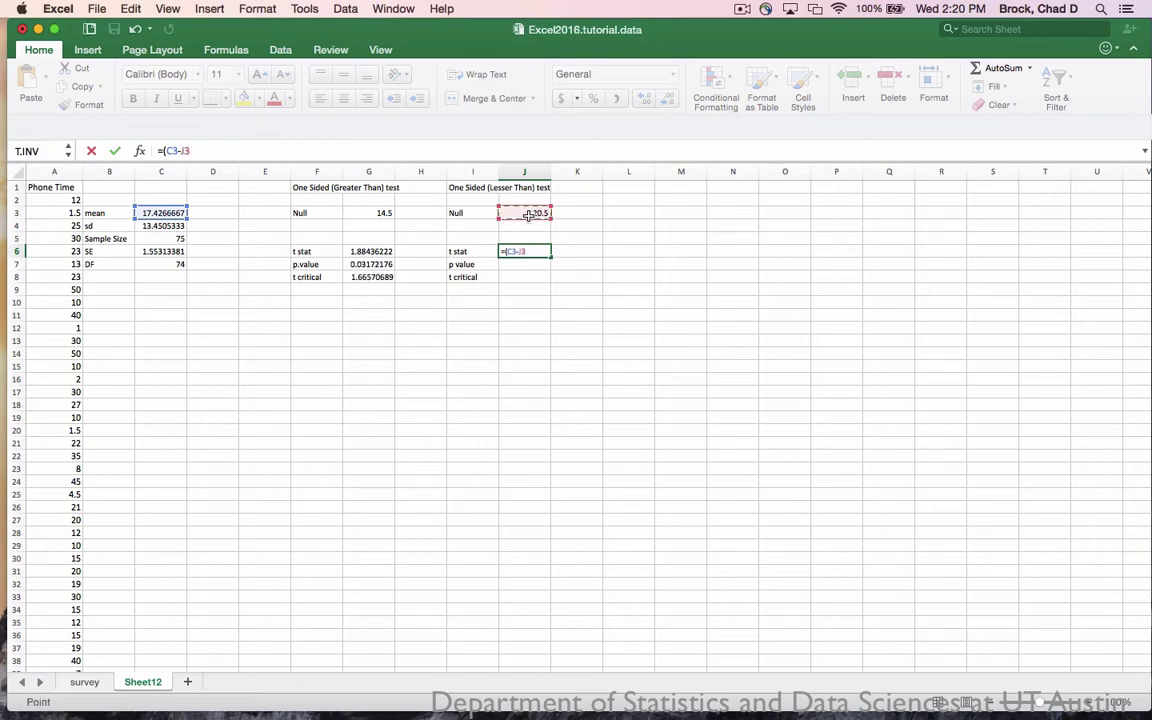
pyautogui.write(')/')
pyautogui.click(165, 251)
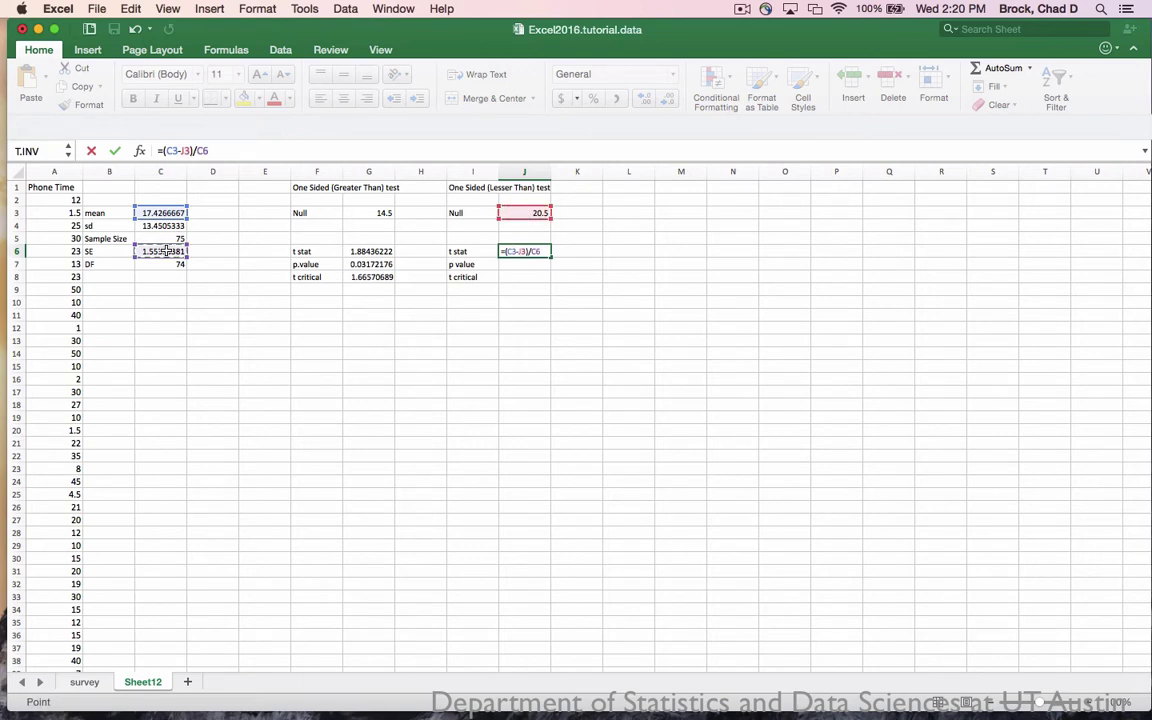
pyautogui.press('Return')
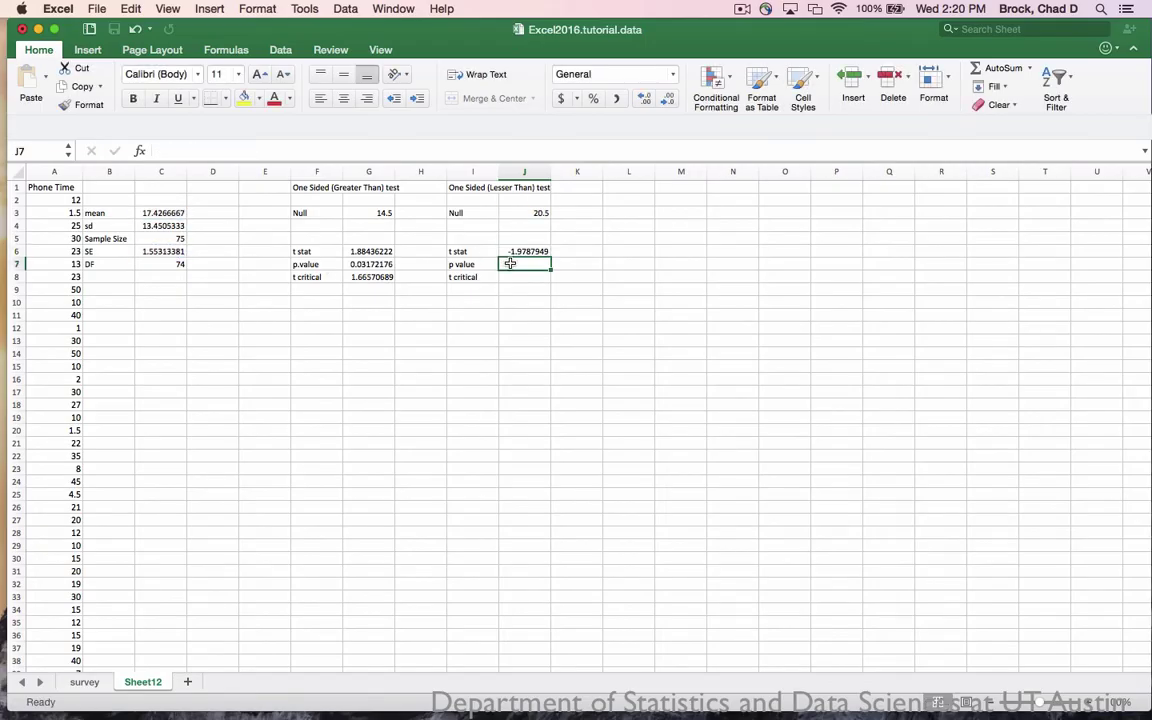
# Calculate the left-tailed p-value in J7 with =T.DIST(J6, C7, TRUE)
pyautogui.write('=T')
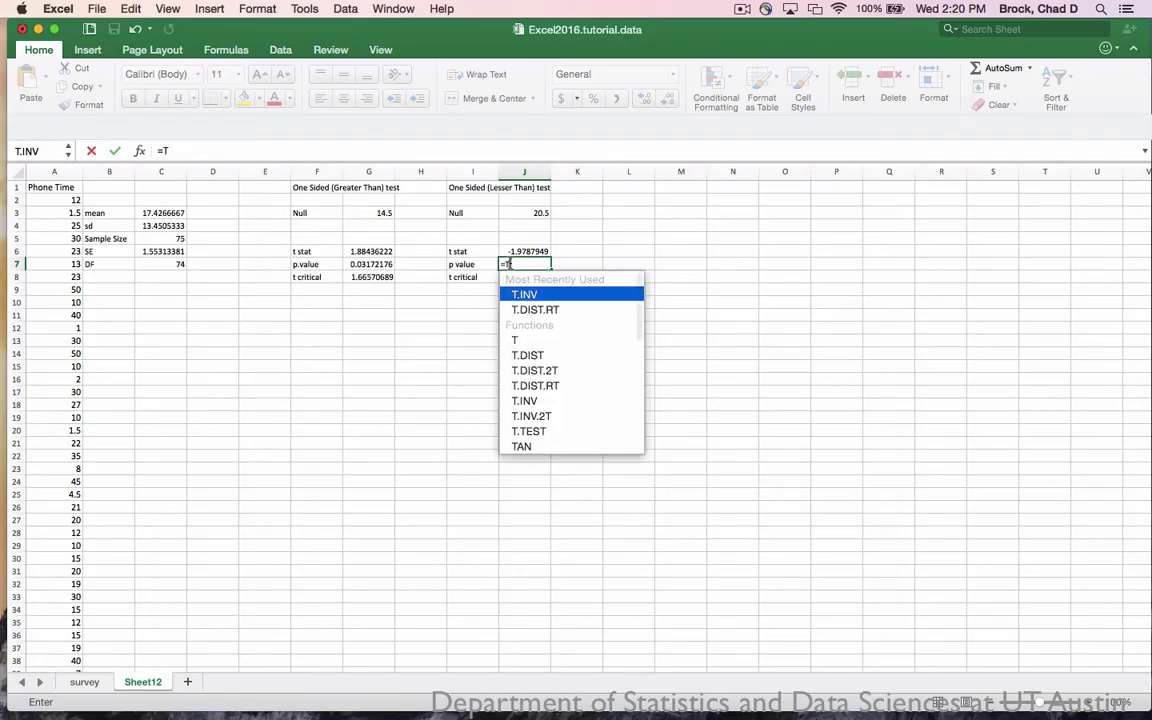
pyautogui.doubleClick(535, 355)
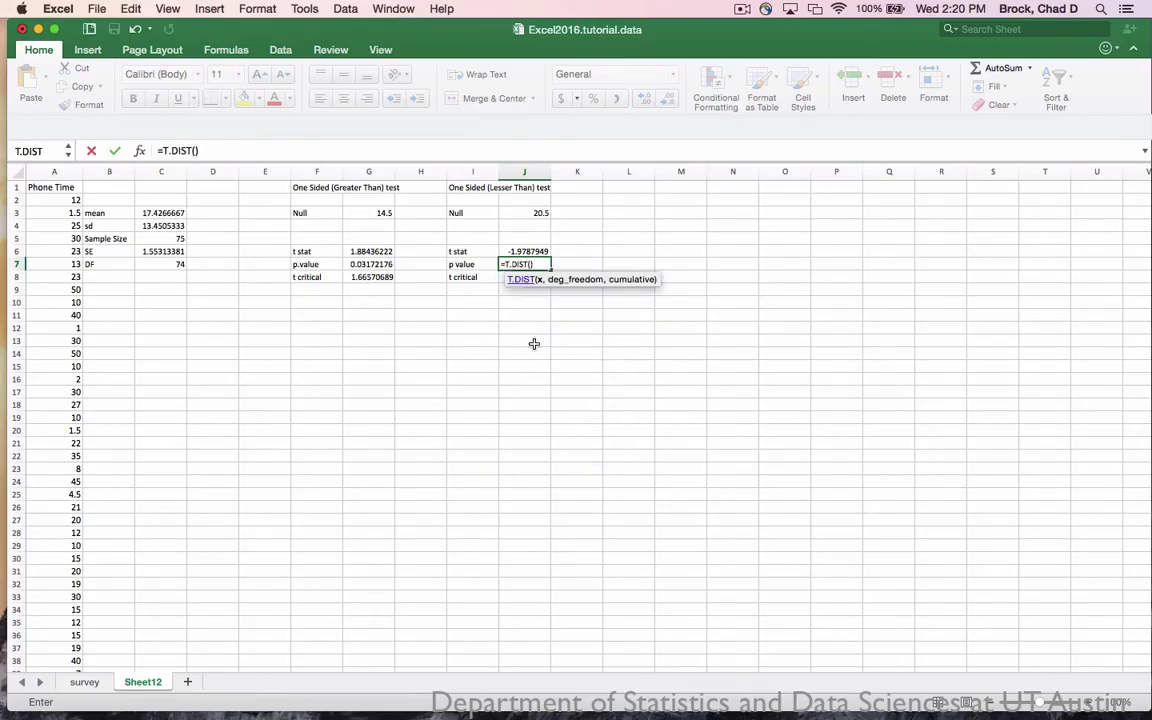
pyautogui.click(529, 251)
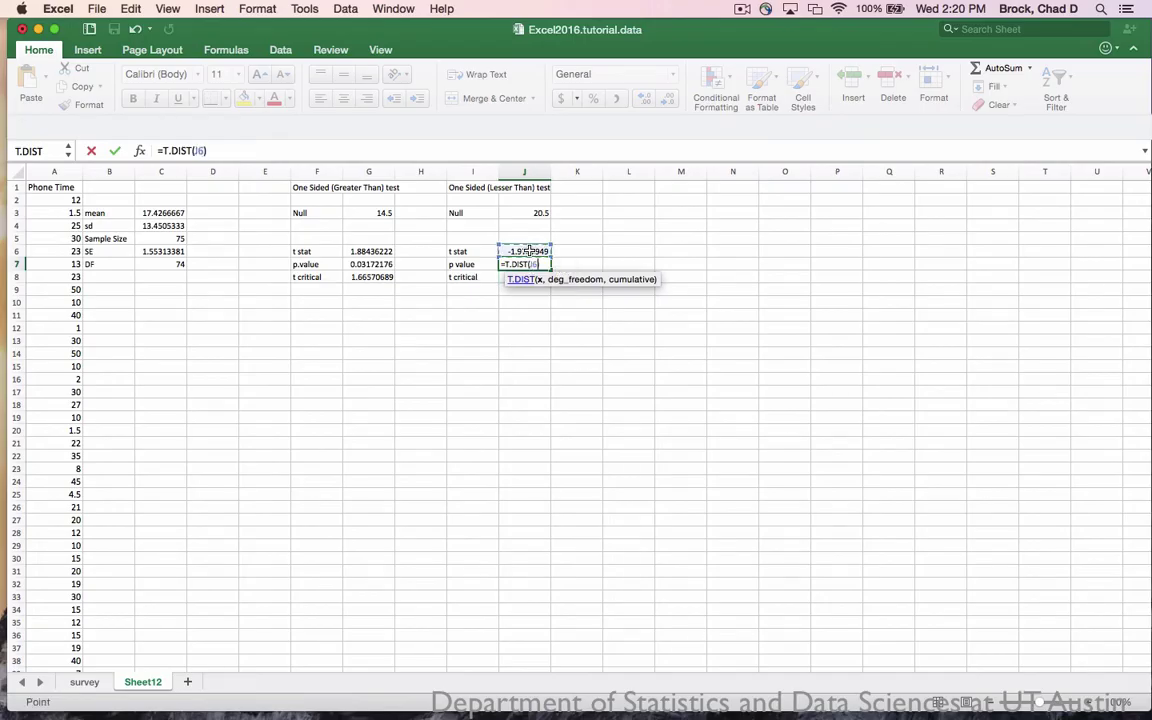
pyautogui.write(',')
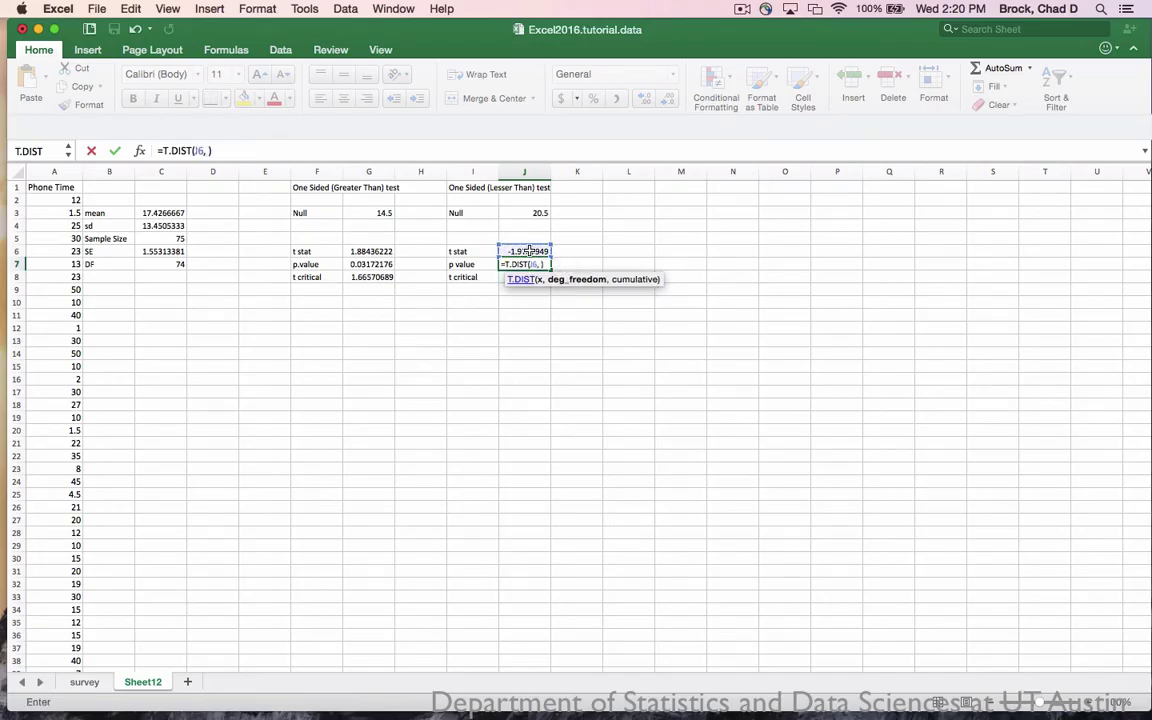
pyautogui.click(173, 264)
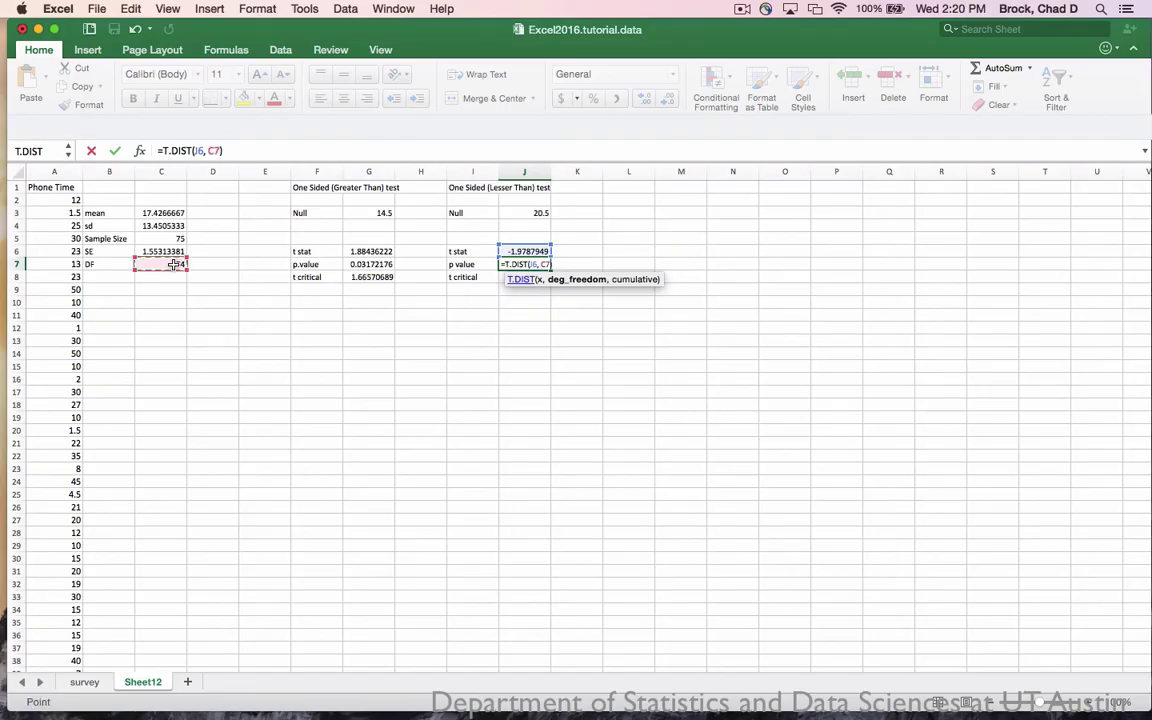
pyautogui.write(', ')
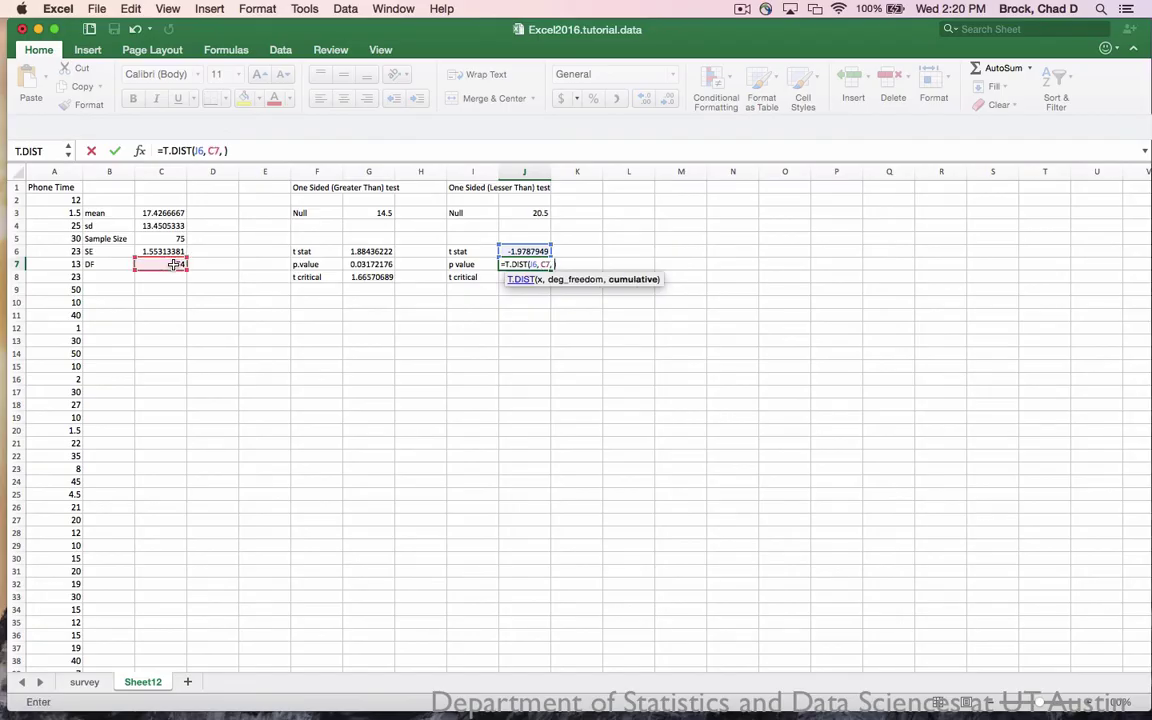
pyautogui.write('TRUE')
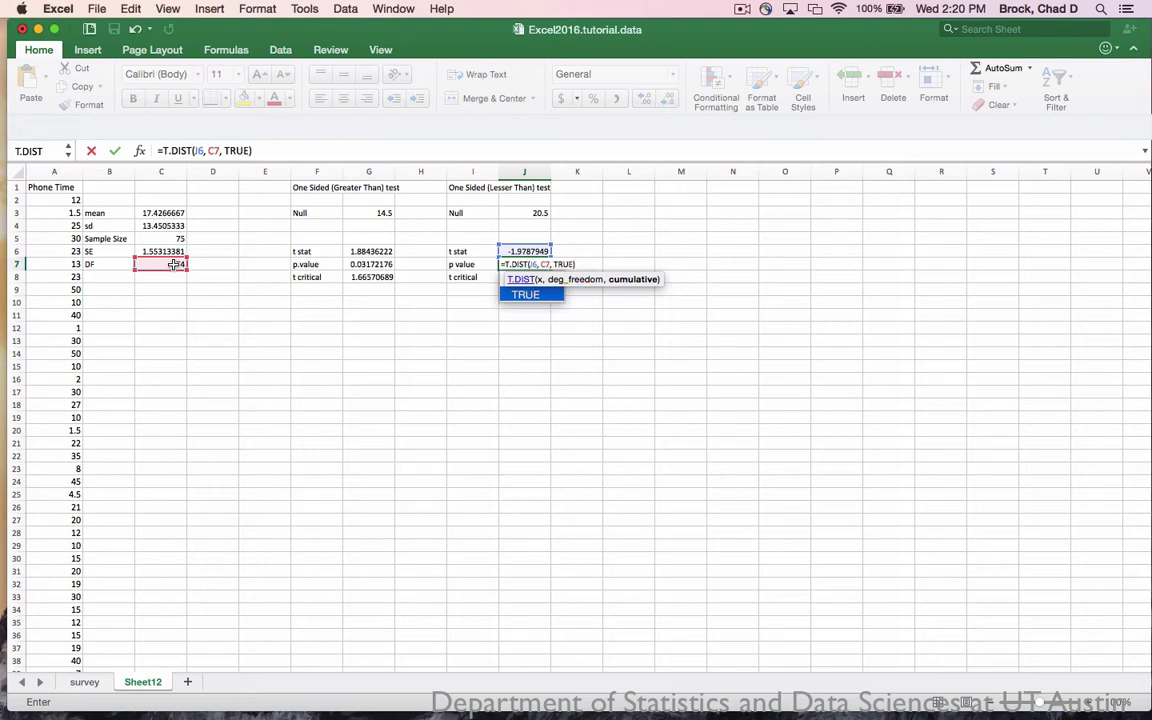
pyautogui.press('Return')
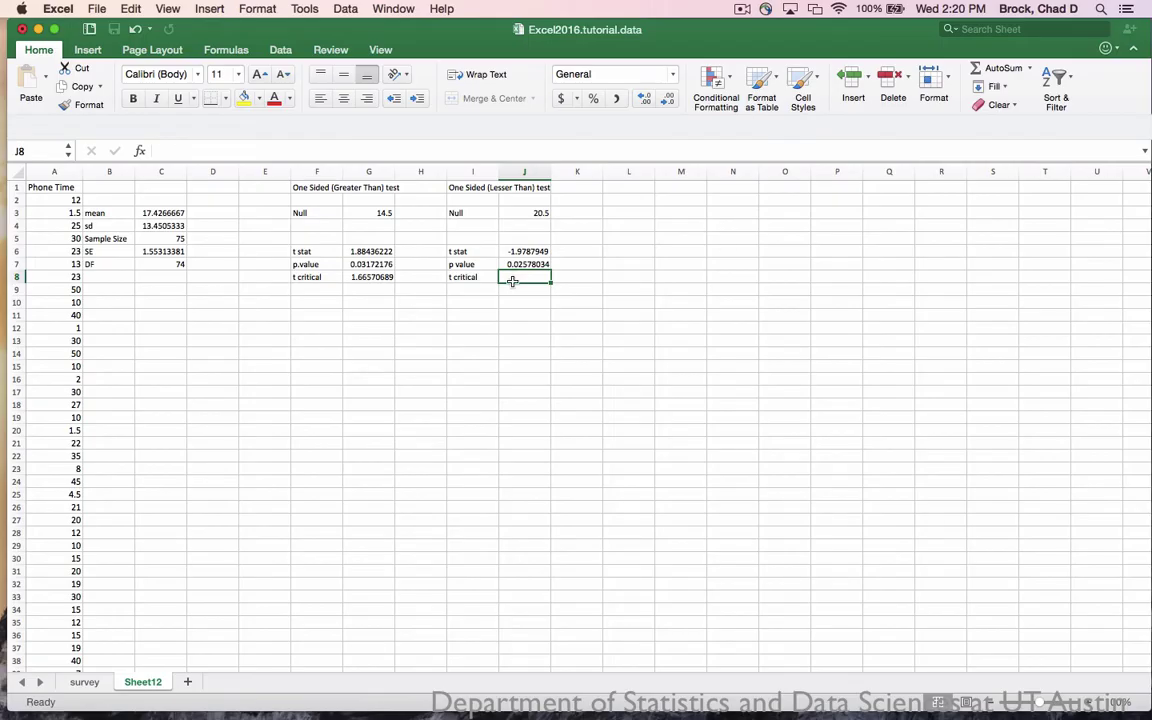
# Calculate the lesser-than test's critical t value in J8 with =T.INV(0.05, C7)
pyautogui.write('=')
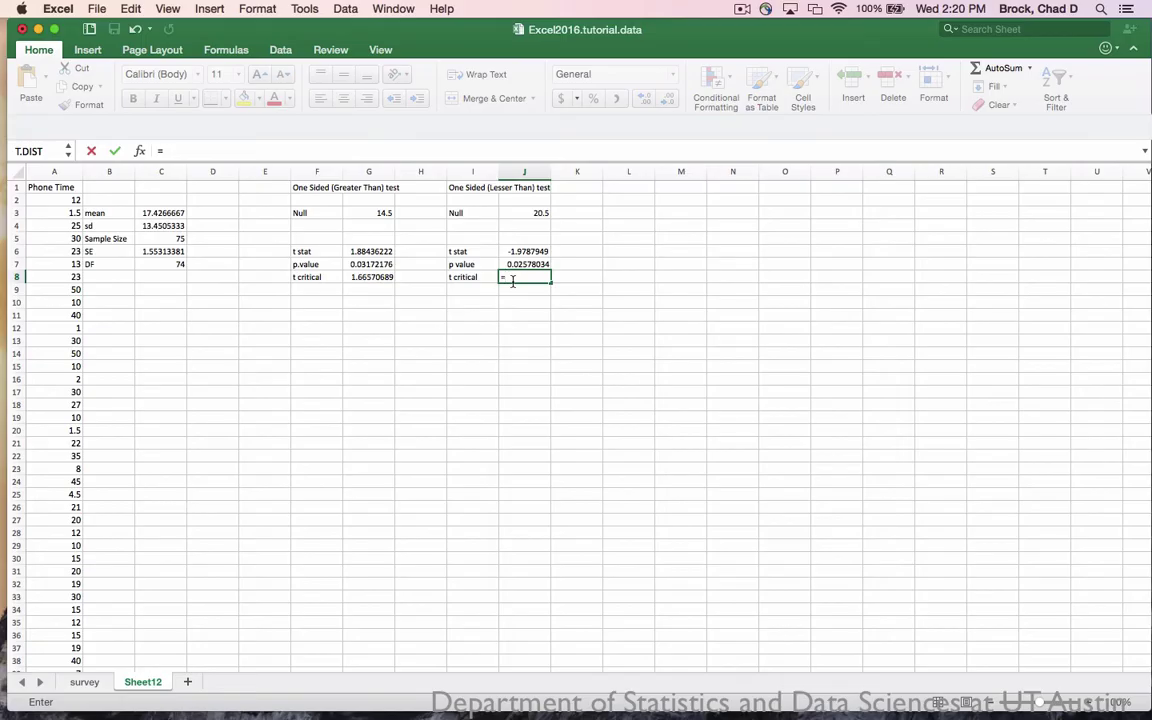
pyautogui.write('T')
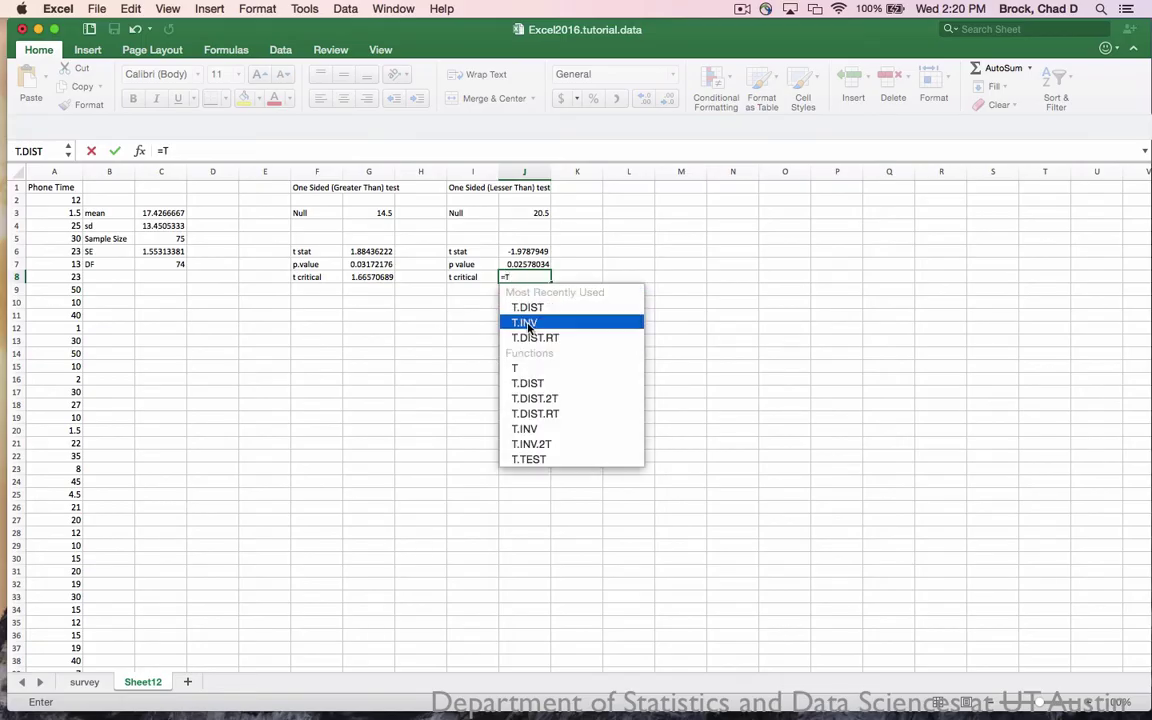
pyautogui.doubleClick(527, 323)
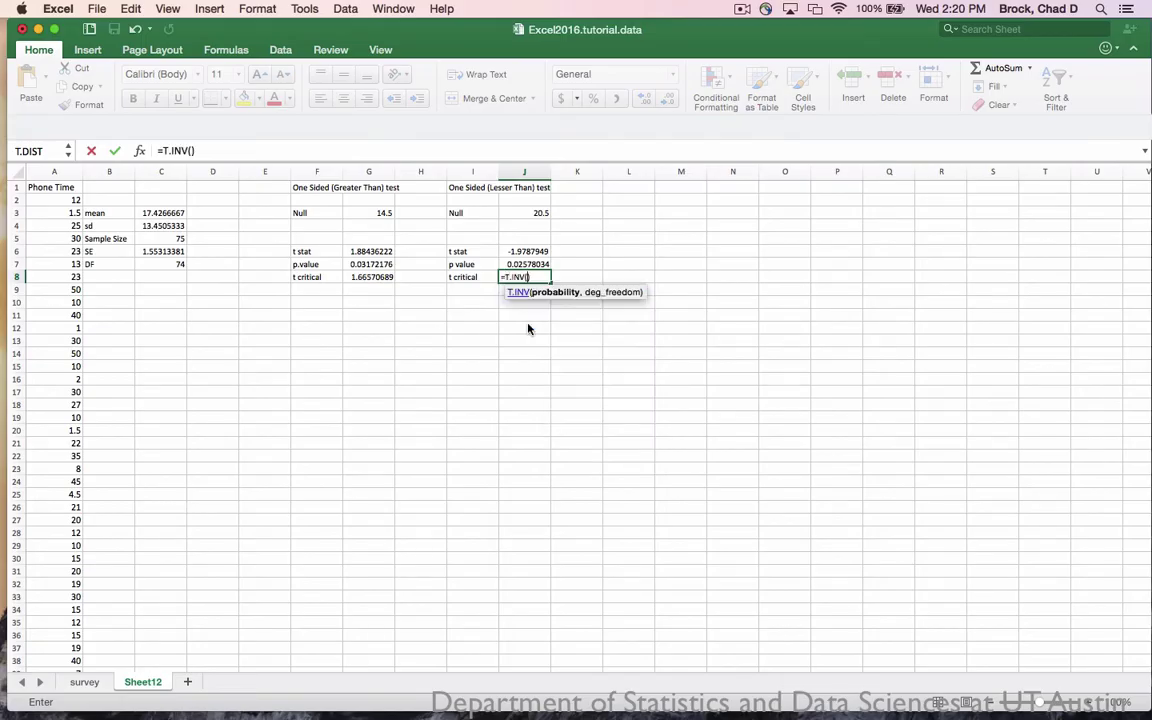
pyautogui.write('0.05,')
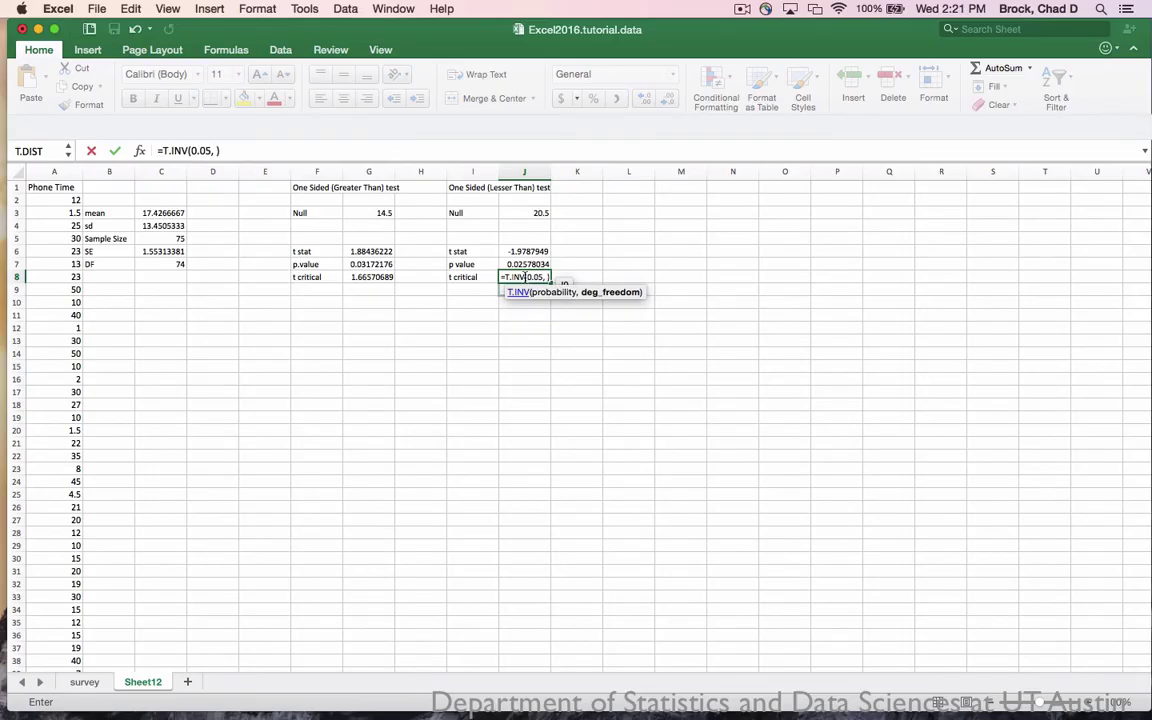
pyautogui.click(170, 264)
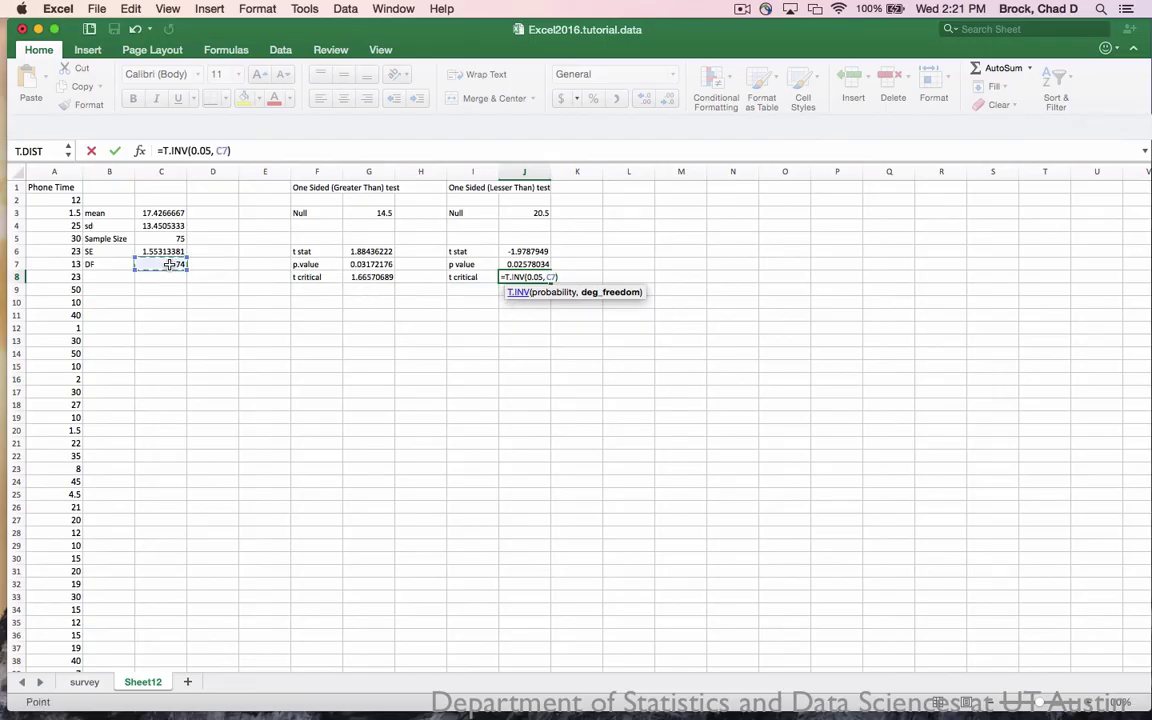
pyautogui.press('Return')
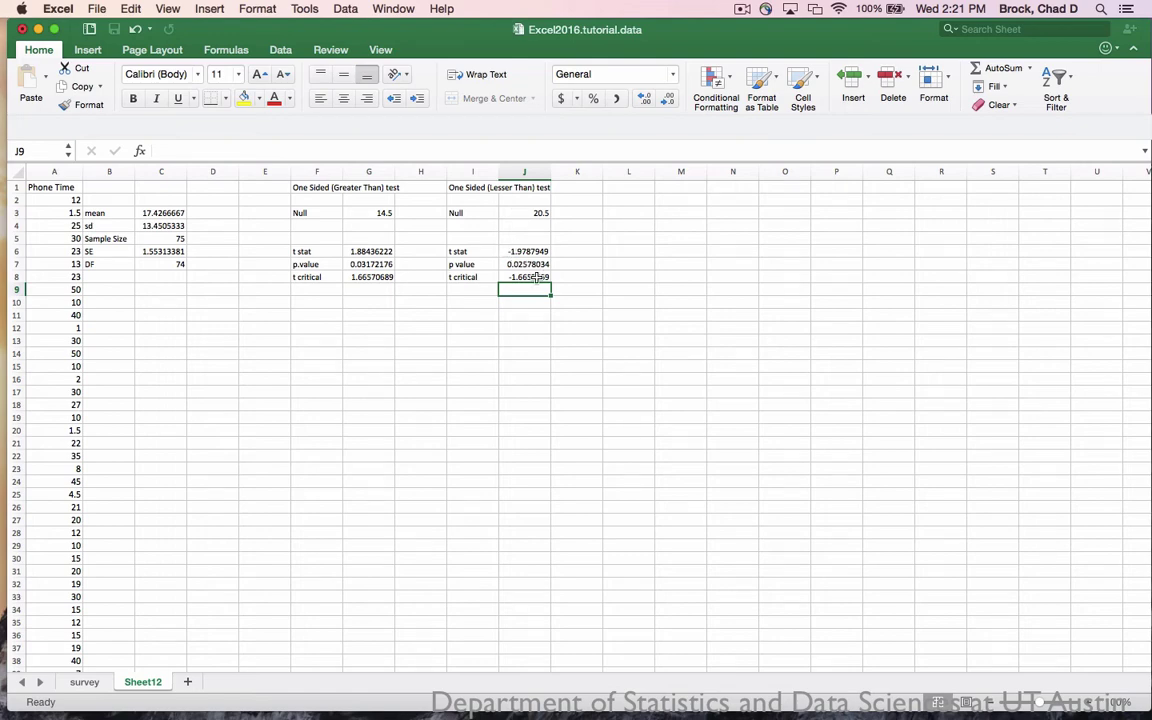
# Head a new section "Two sided test" in L1, label L3 "Null" and enter the null value 20.5 in M3
pyautogui.click(624, 187)
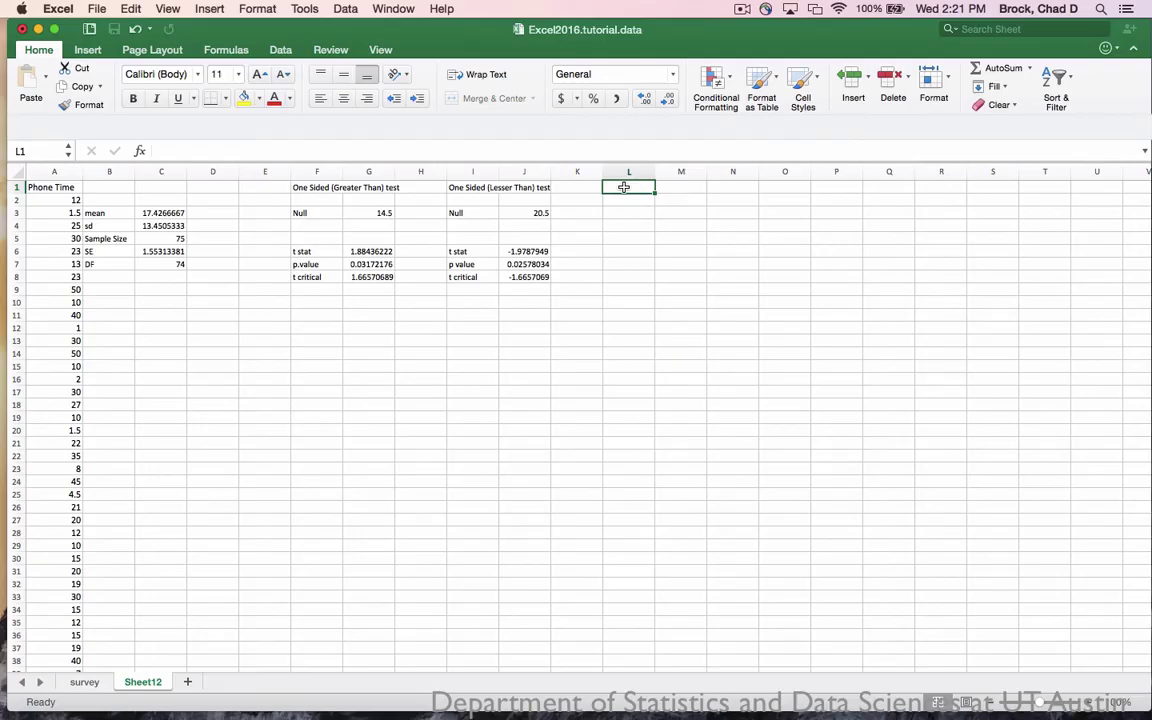
pyautogui.write('Two sided')
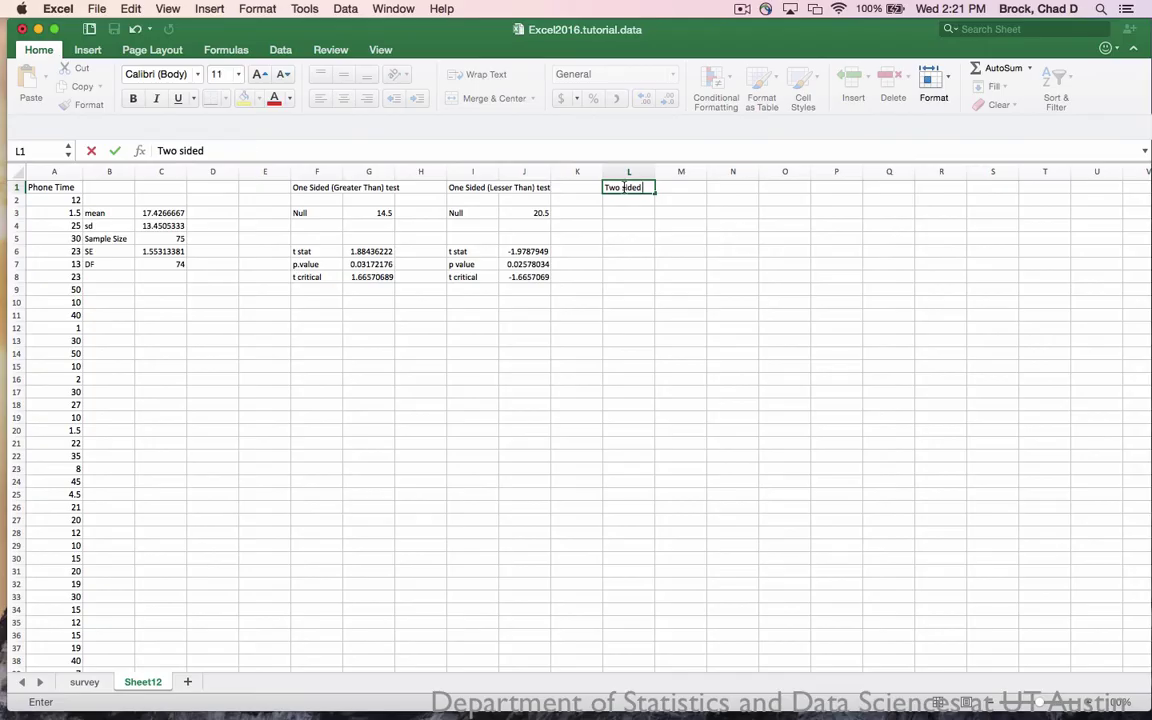
pyautogui.write(' test')
pyautogui.click(633, 211)
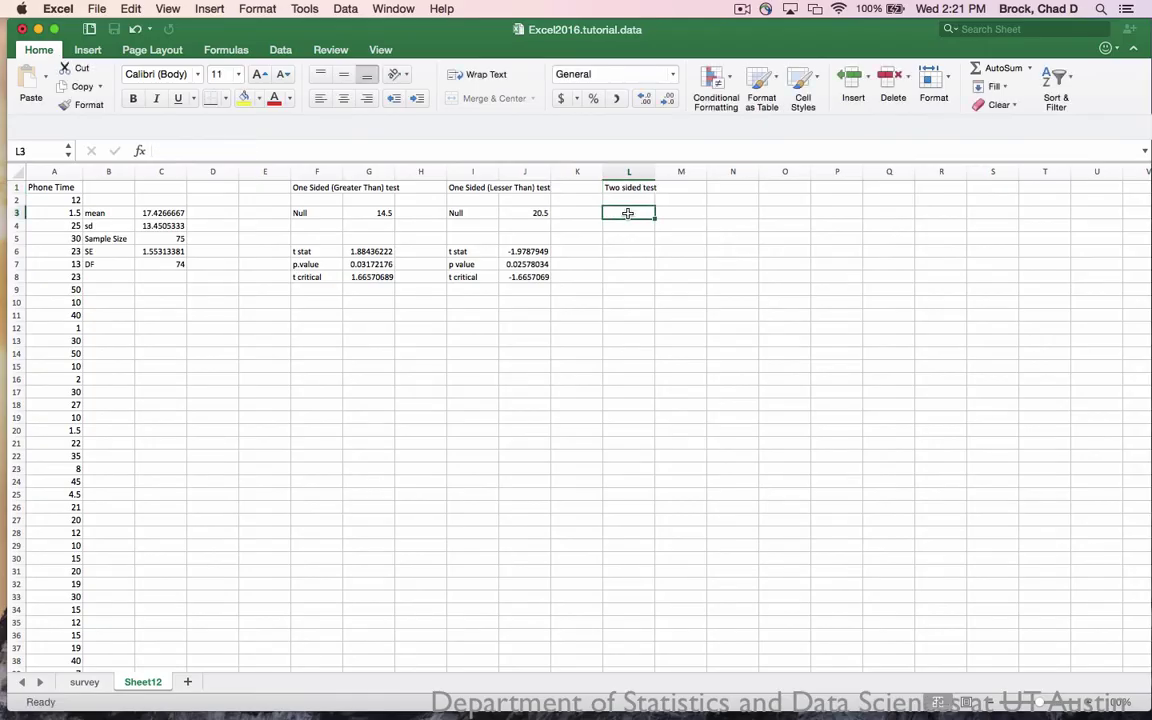
pyautogui.write('Null')
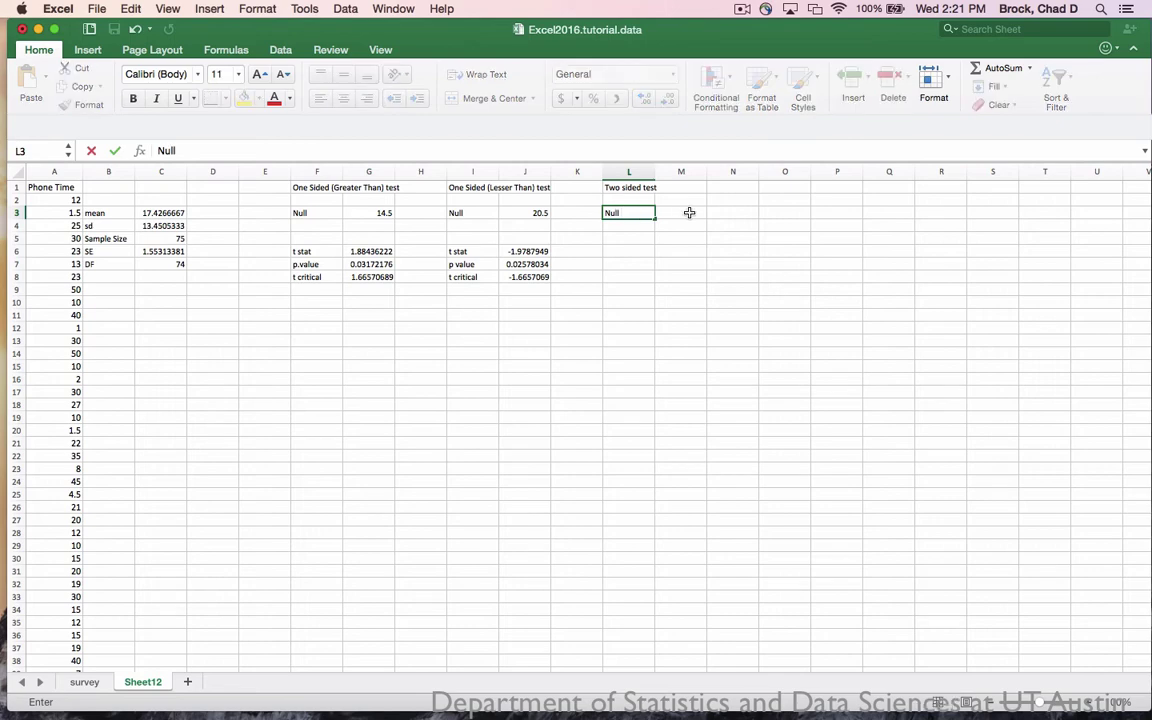
pyautogui.click(689, 212)
pyautogui.write('20.5')
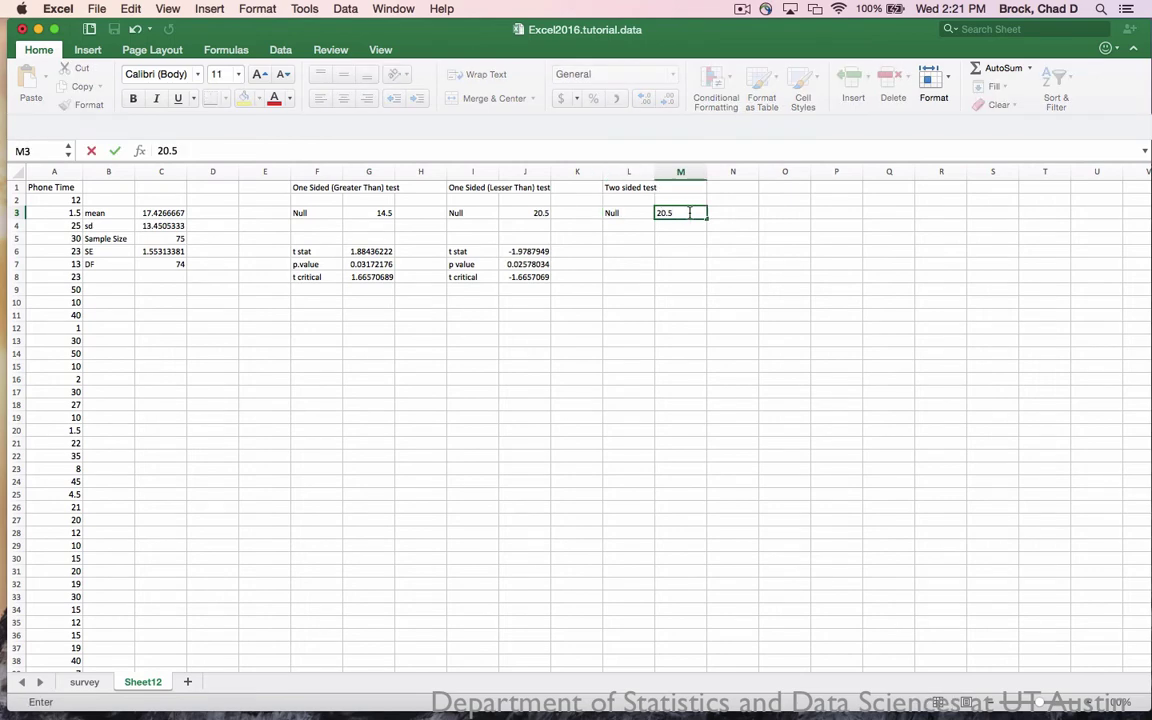
# Label cells L6 to L8 "t stat", "p value" and "t critical" for the two-sided test
pyautogui.click(622, 251)
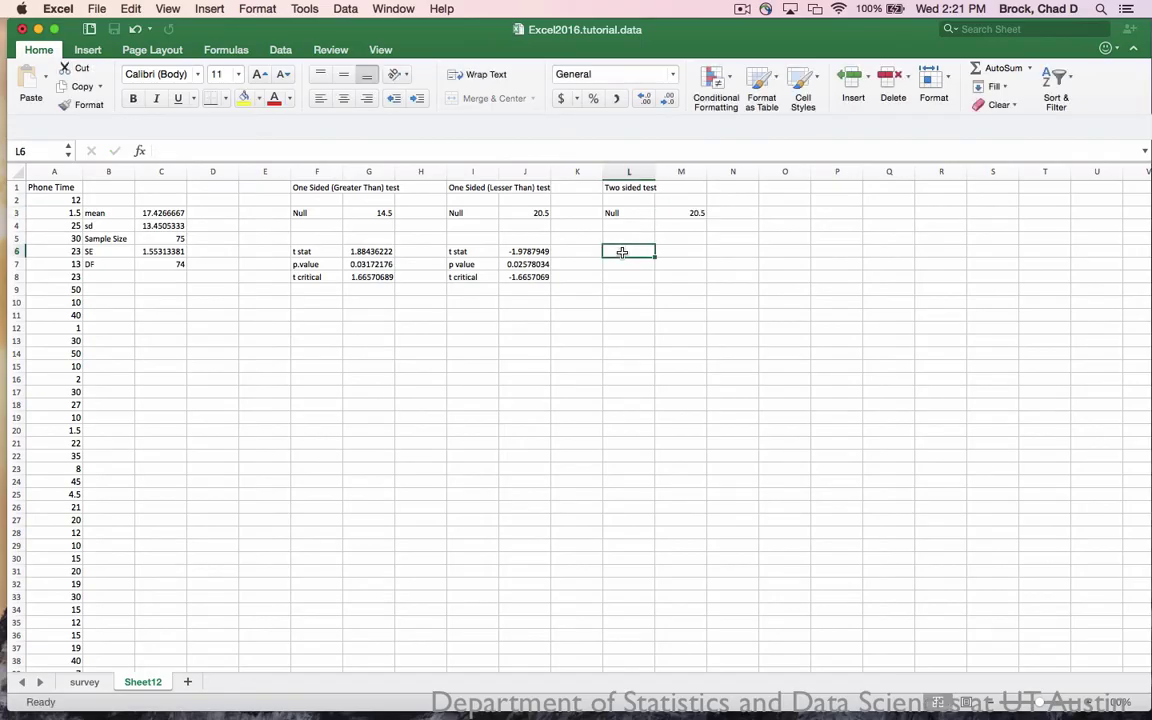
pyautogui.write('t stat')
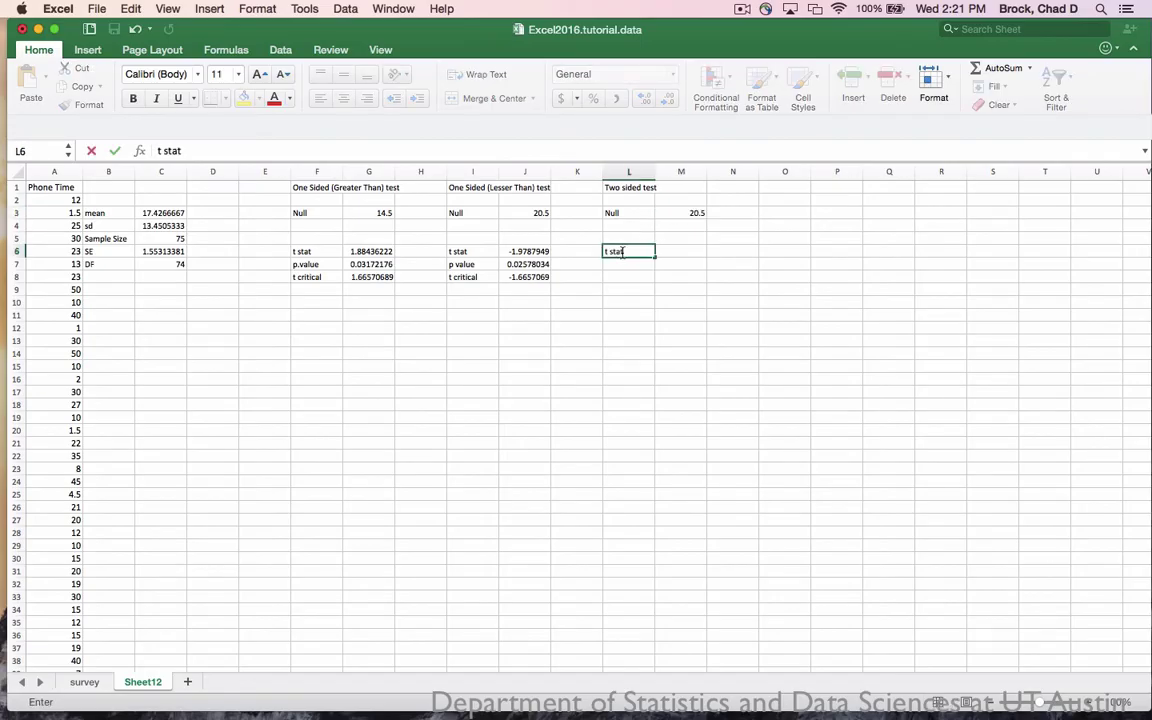
pyautogui.click(627, 270)
pyautogui.click(627, 263)
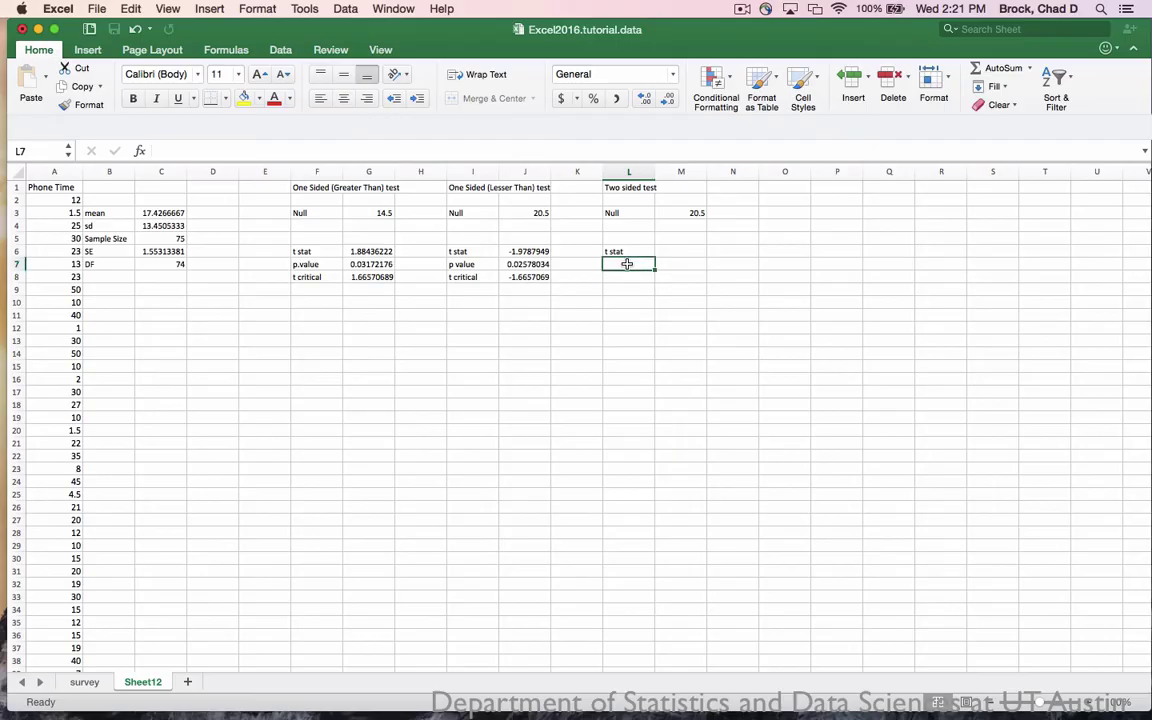
pyautogui.write('p value')
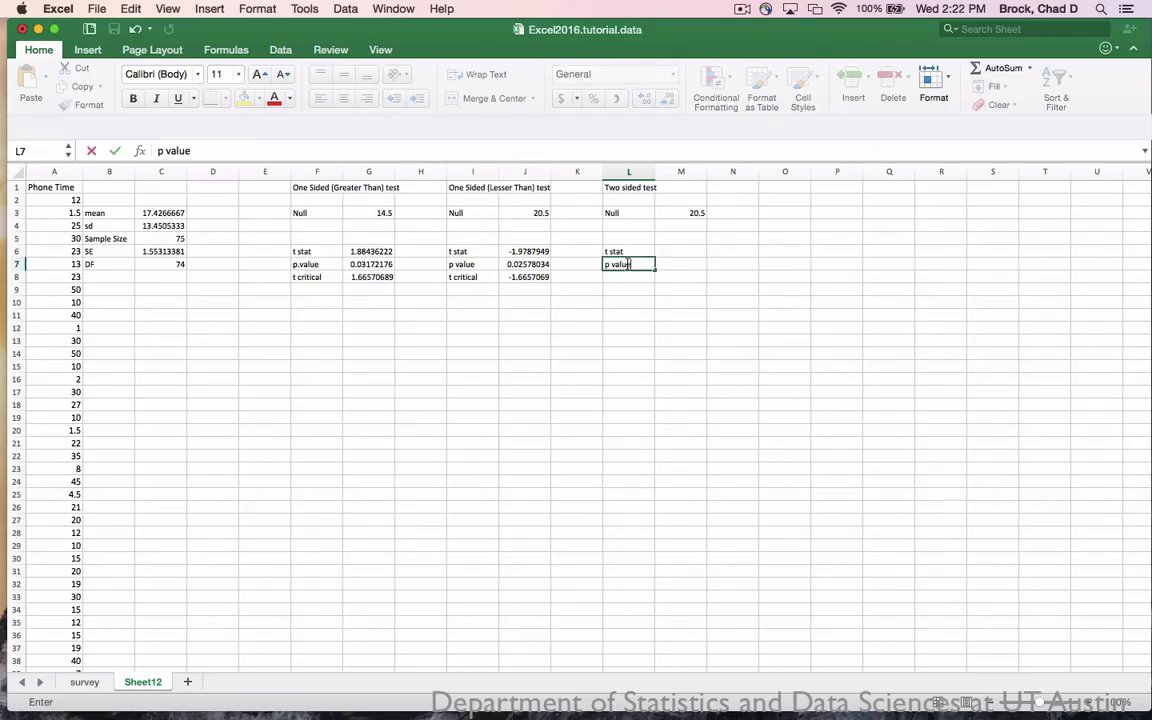
pyautogui.click(624, 279)
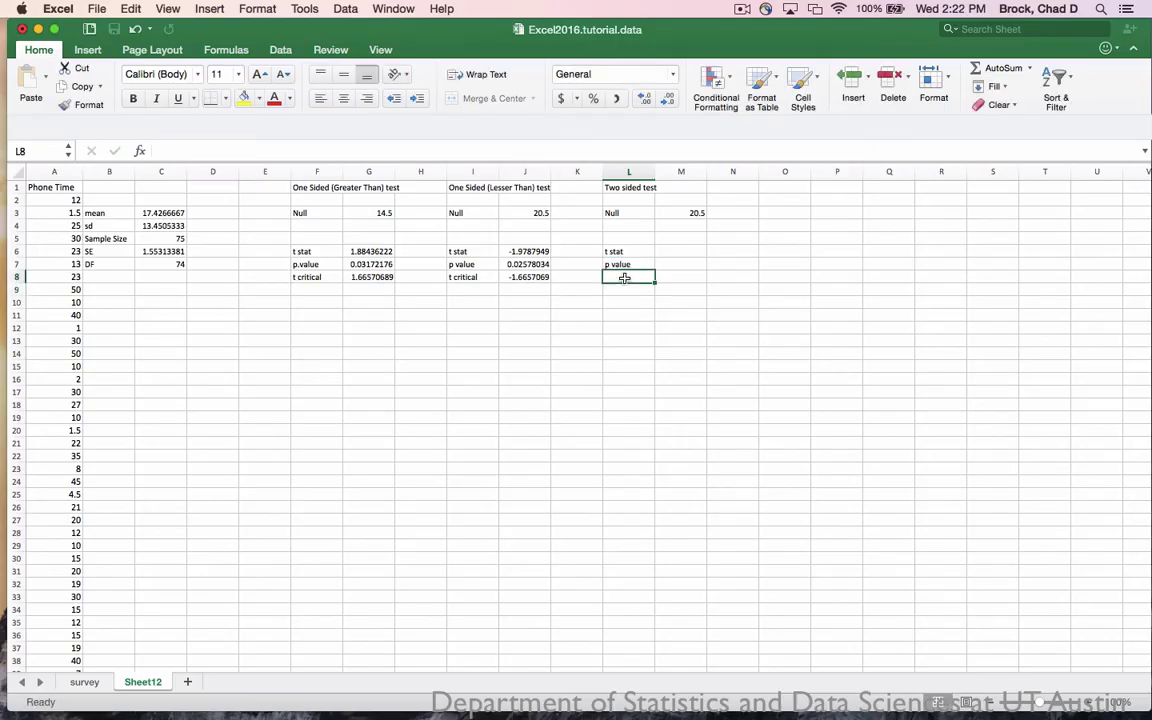
pyautogui.write('t critical')
# Calculate the two-sided test's t statistic in M6 from the mean, null value and SE with =(C3-M3)/C6
pyautogui.click(673, 251)
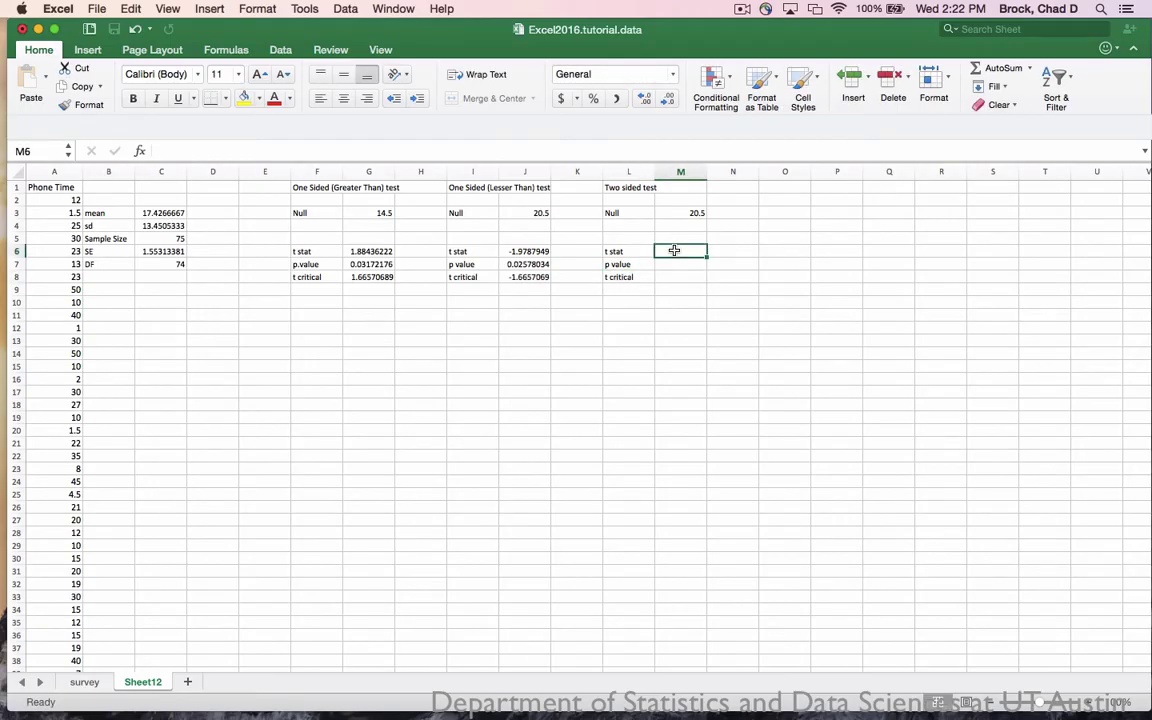
pyautogui.write('=')
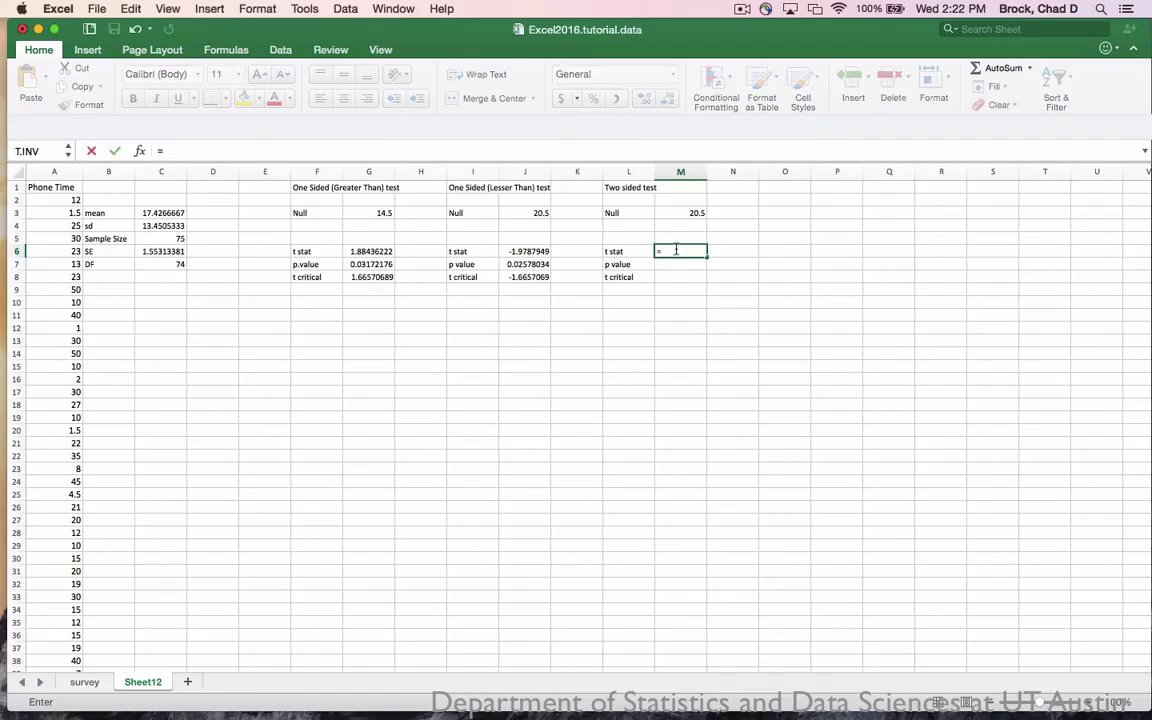
pyautogui.write('(')
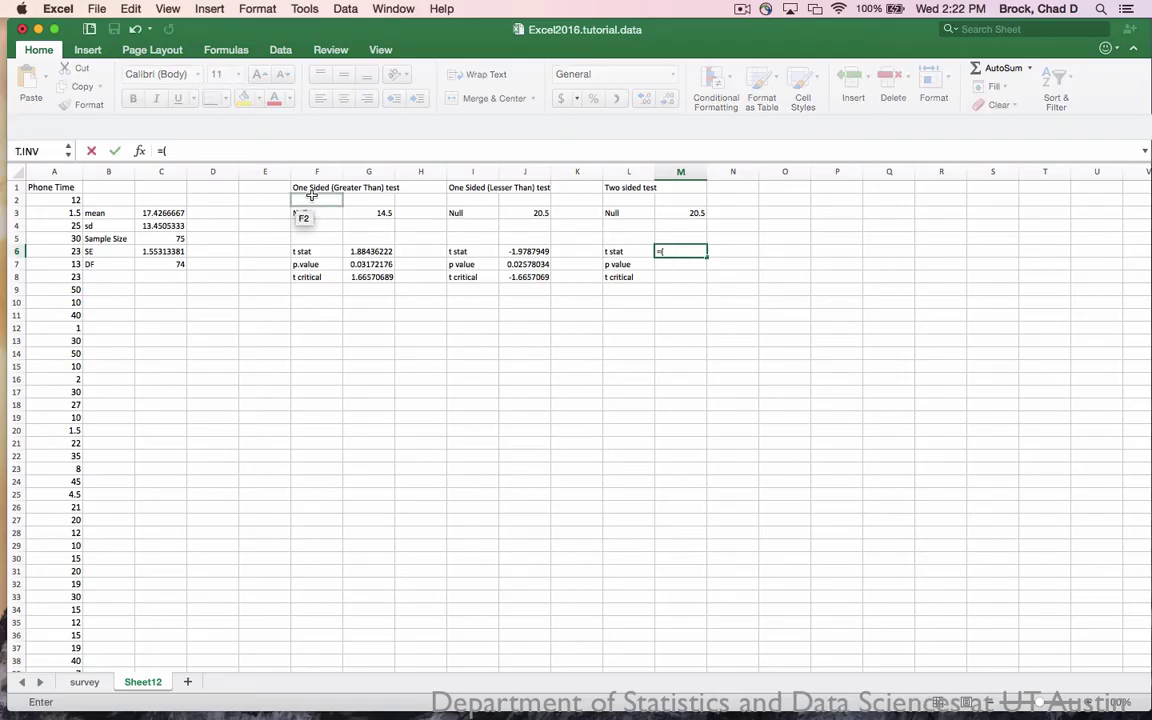
pyautogui.click(168, 213)
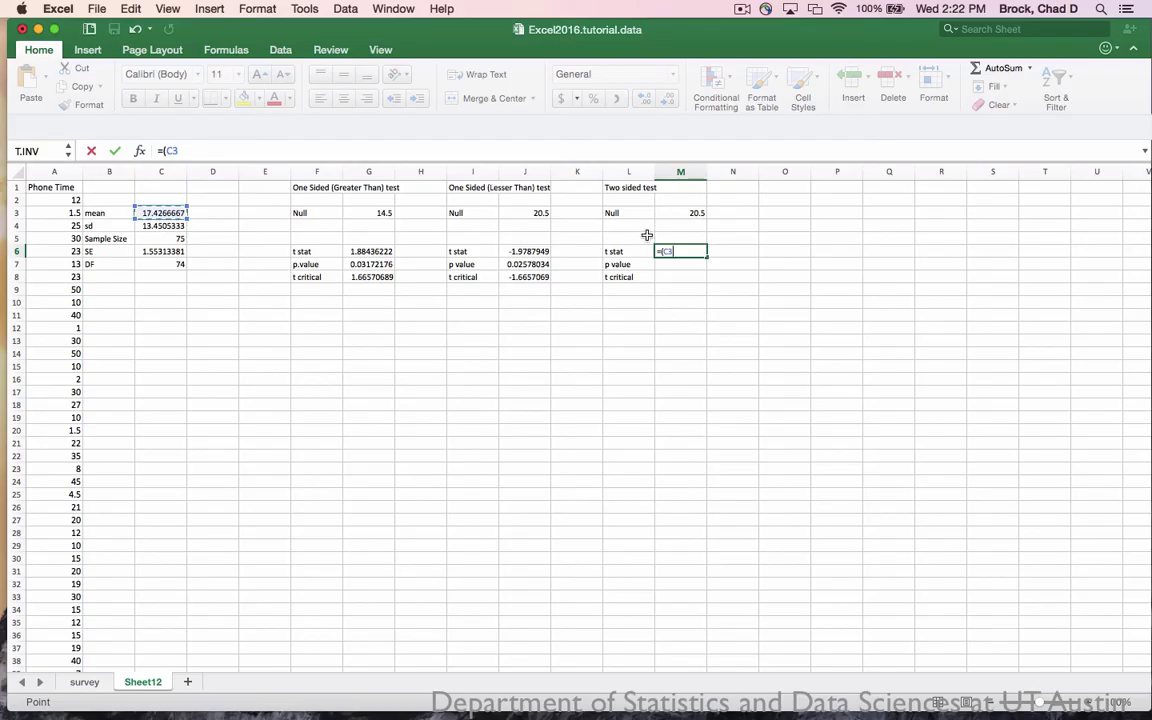
pyautogui.write('-')
pyautogui.click(692, 214)
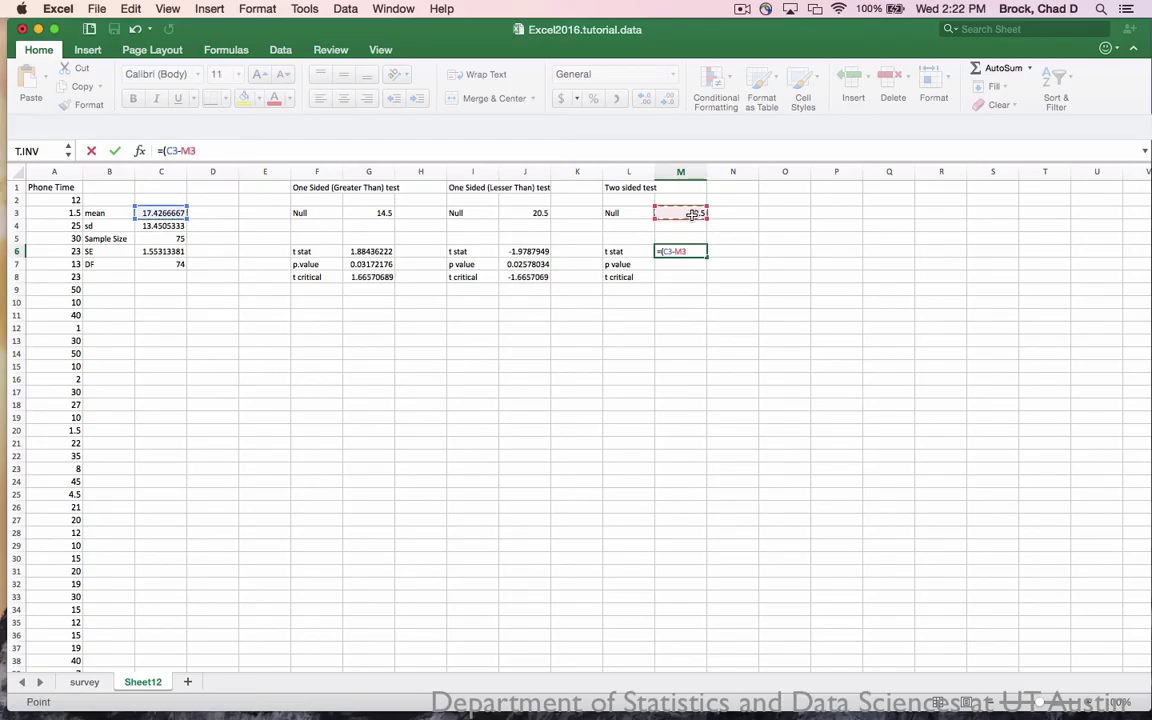
pyautogui.write(')/')
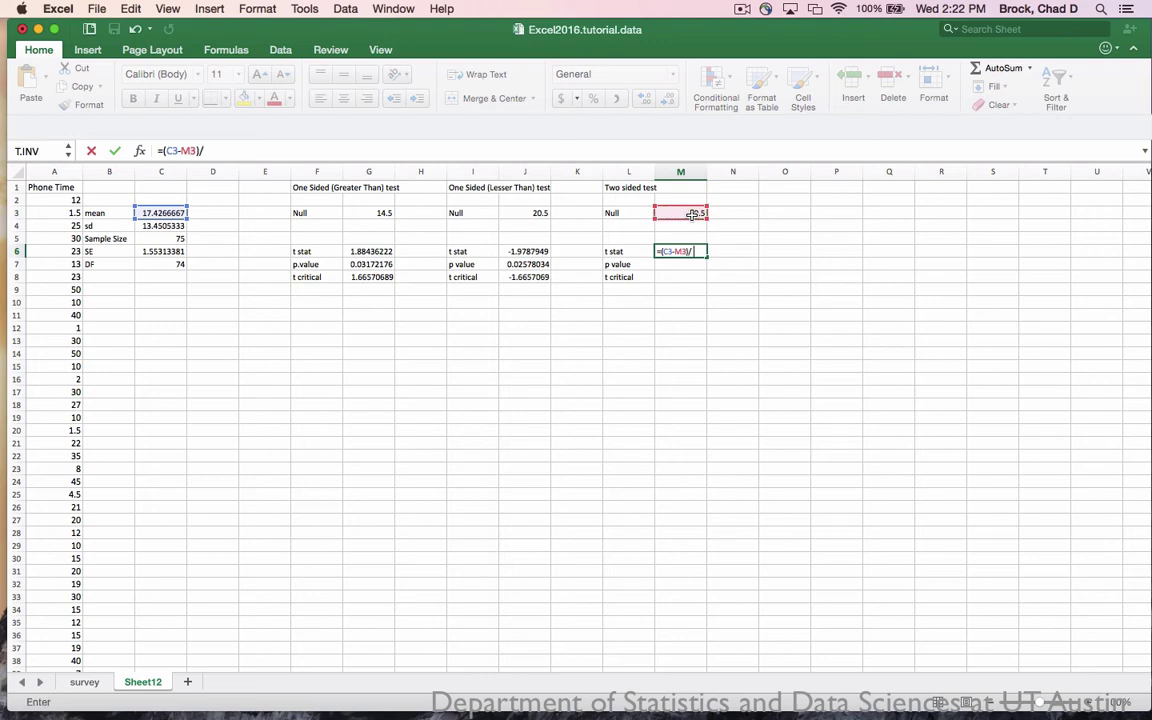
pyautogui.click(167, 251)
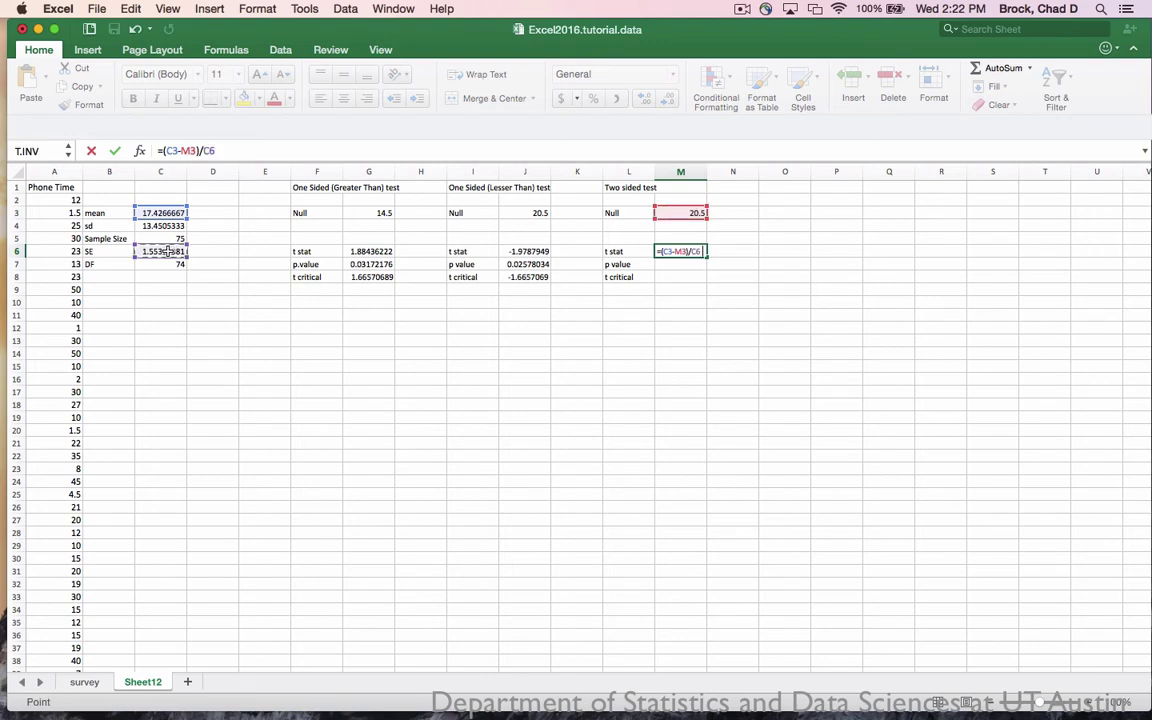
pyautogui.press('Return')
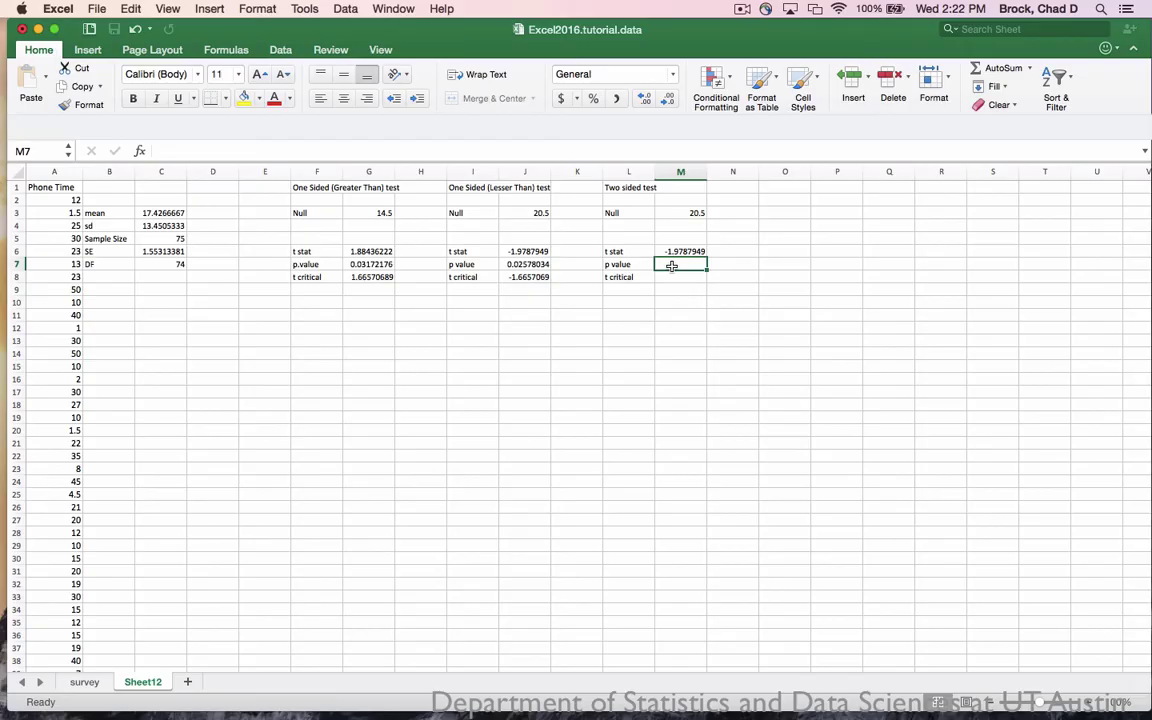
# Calculate the two-tailed p-value in M7 from the positive t statistic and degrees of freedom with =T.DIST.2T(1.9787, C7)
pyautogui.write('T')
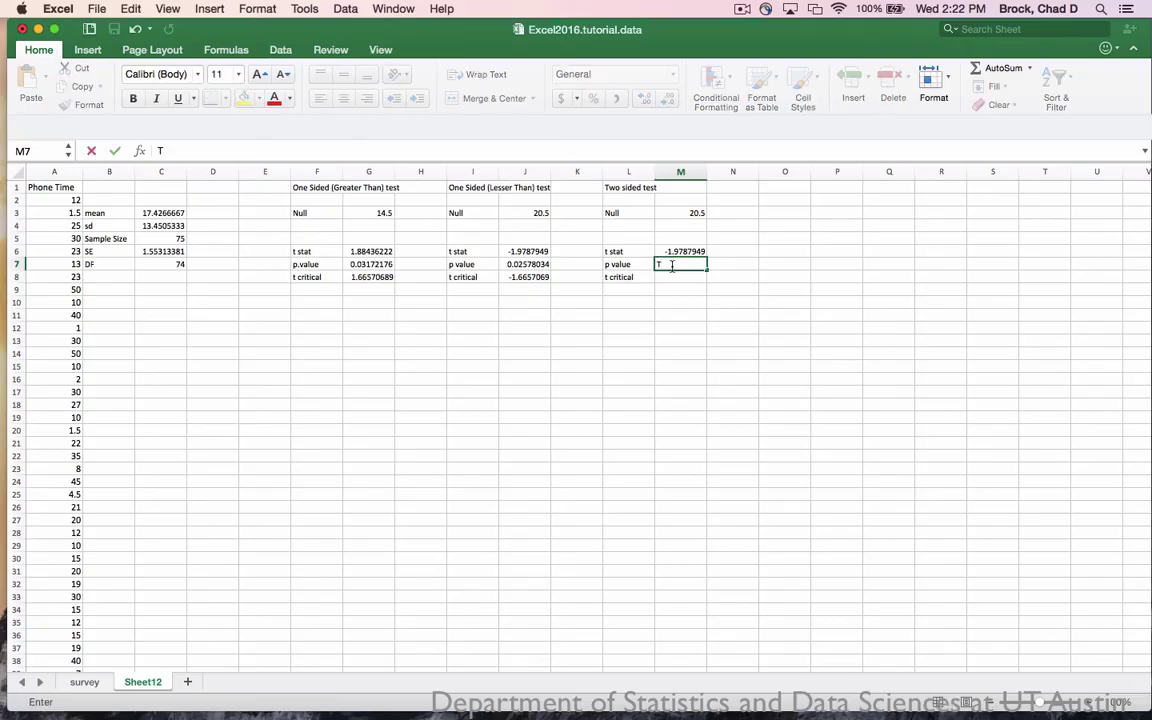
pyautogui.write('.')
pyautogui.press('BackSpace')
pyautogui.press('BackSpace')
pyautogui.write('=')
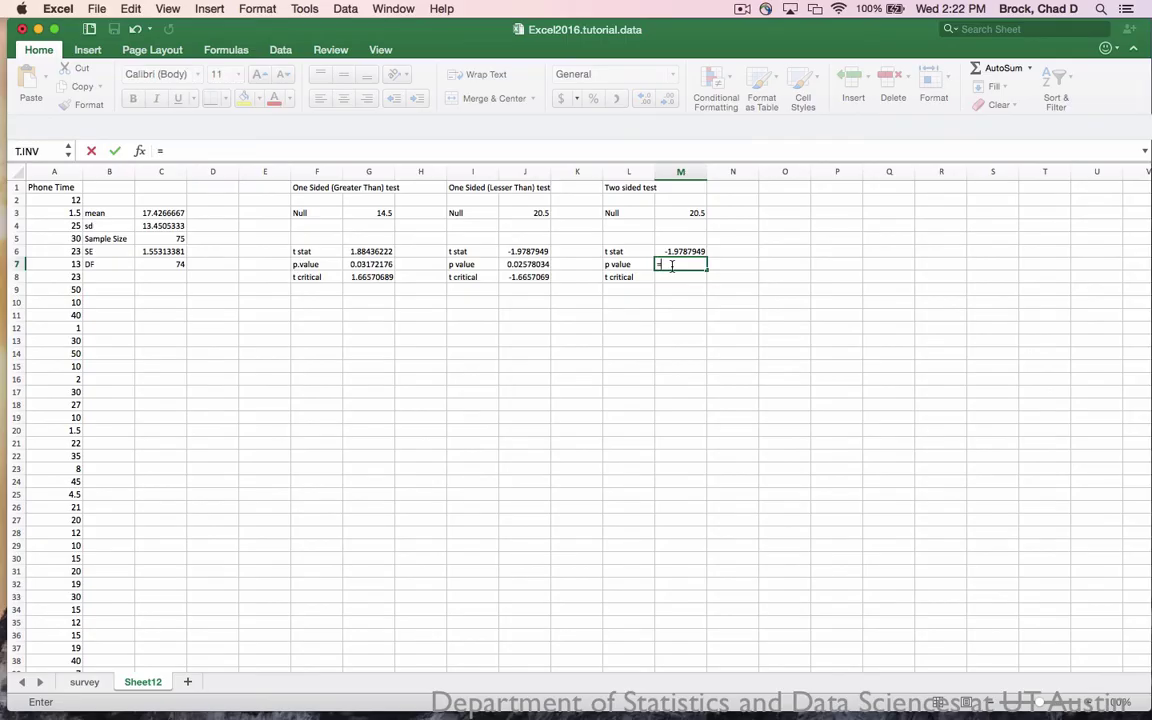
pyautogui.write('T')
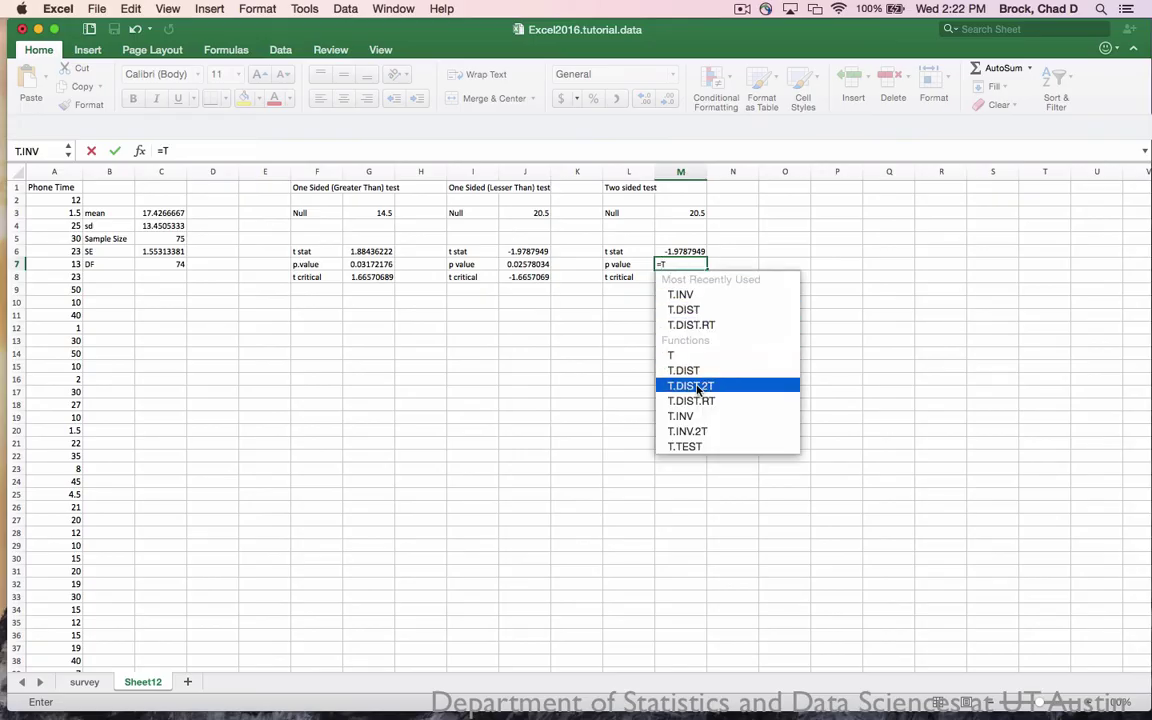
pyautogui.doubleClick(697, 387)
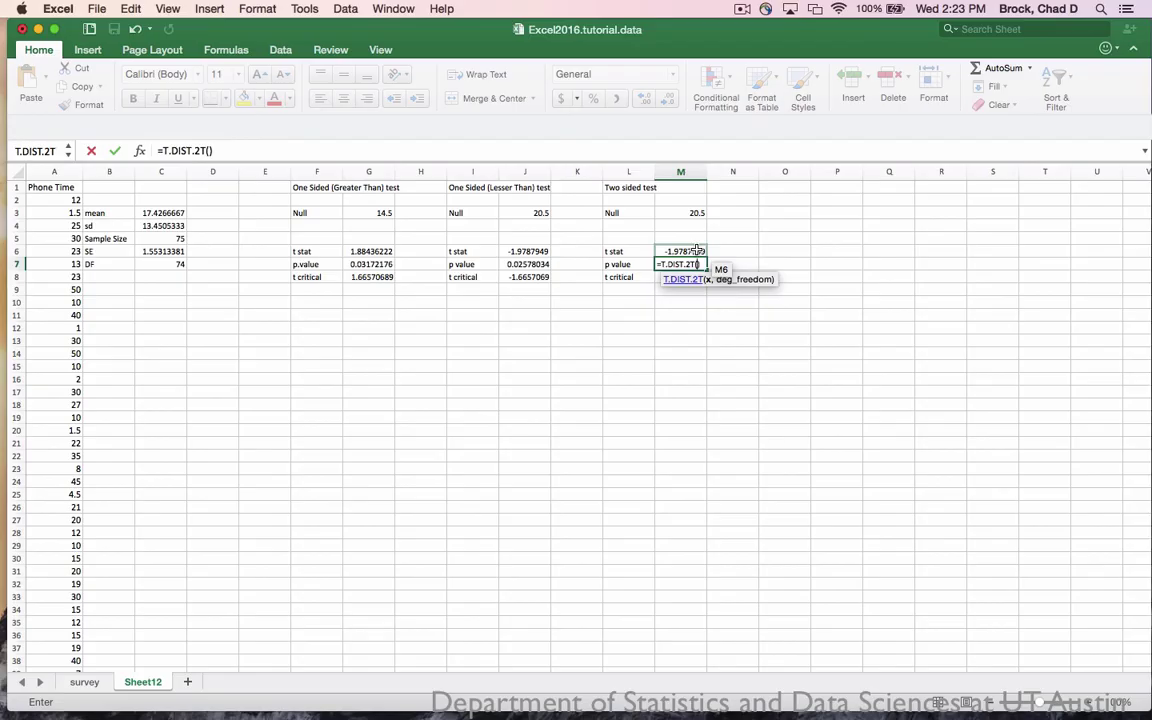
pyautogui.write('1.9787')
pyautogui.write(',')
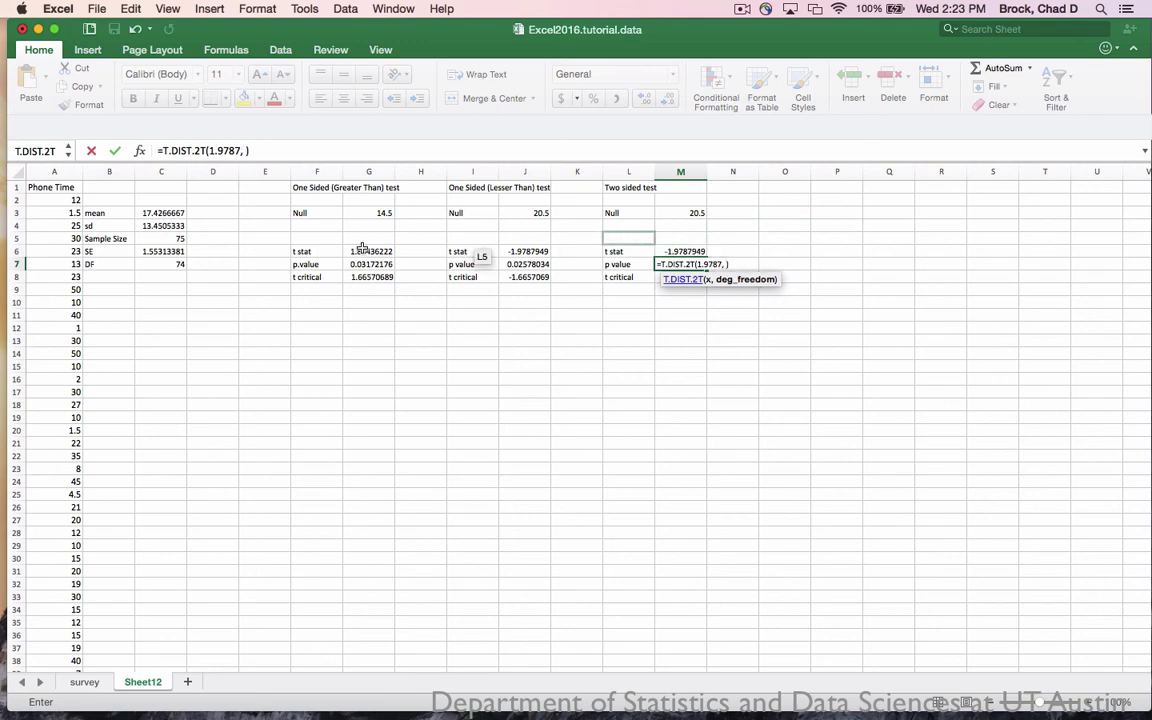
pyautogui.click(174, 263)
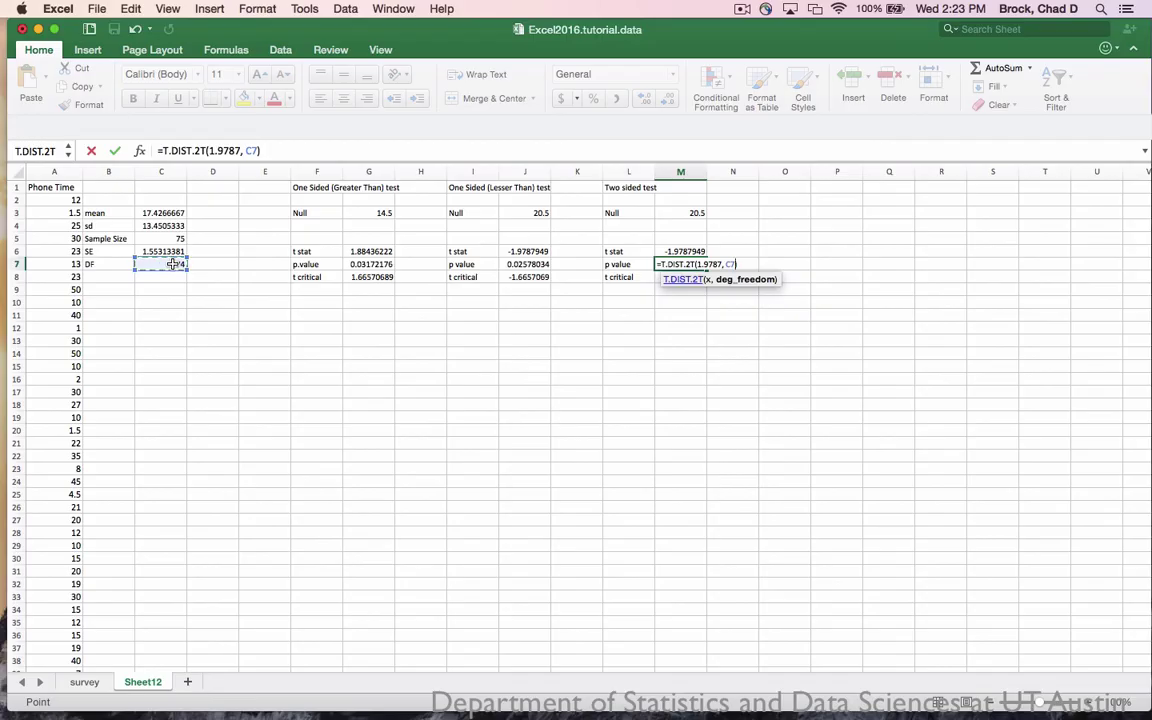
pyautogui.press('Return')
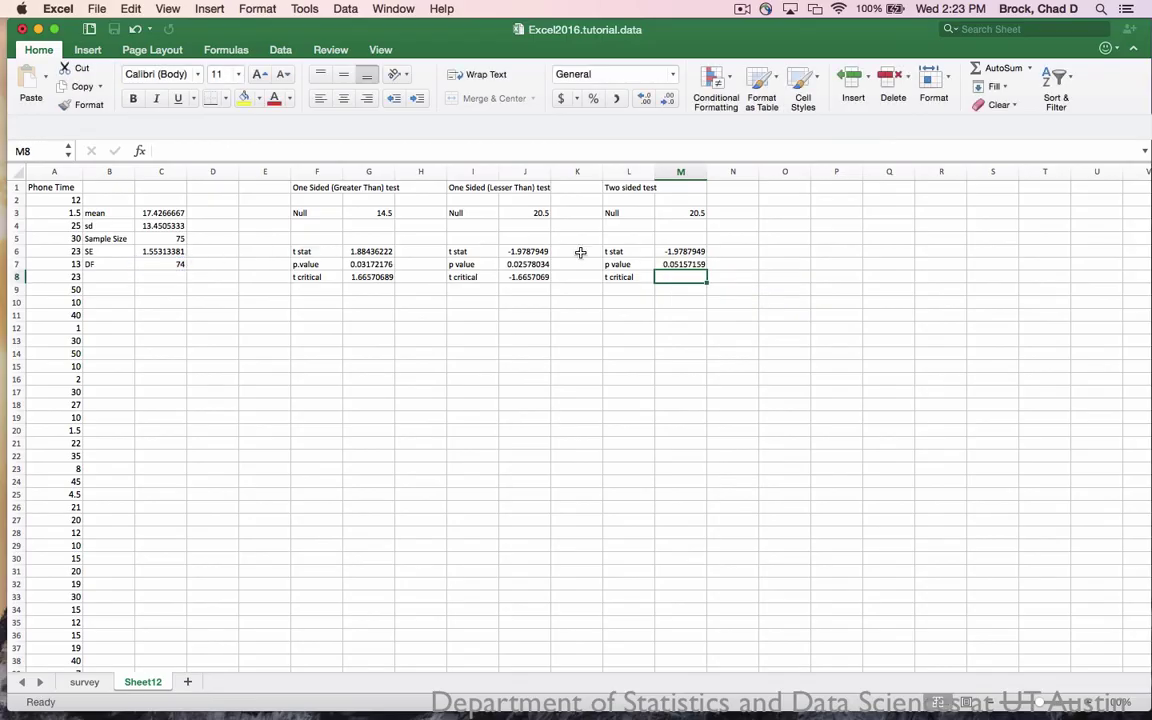
# Calculate the two-sided test's critical t value in M8 with =T.INV.2T(0.05, C7)
pyautogui.doubleClick(675, 279)
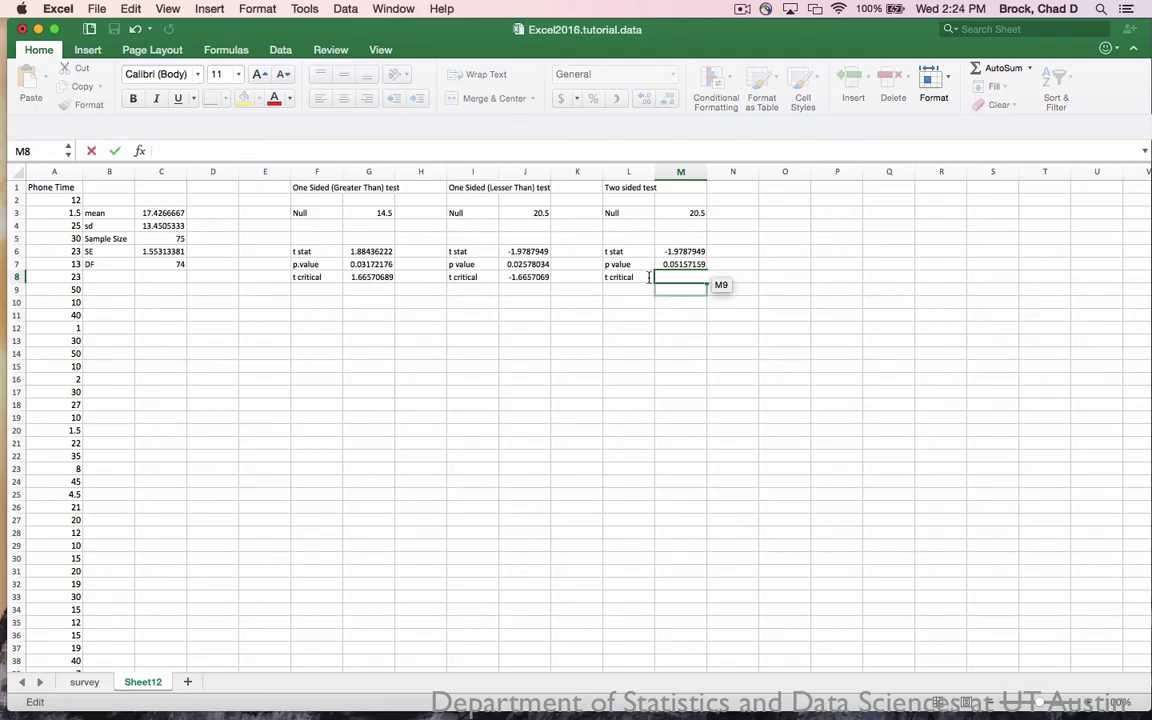
pyautogui.write('=')
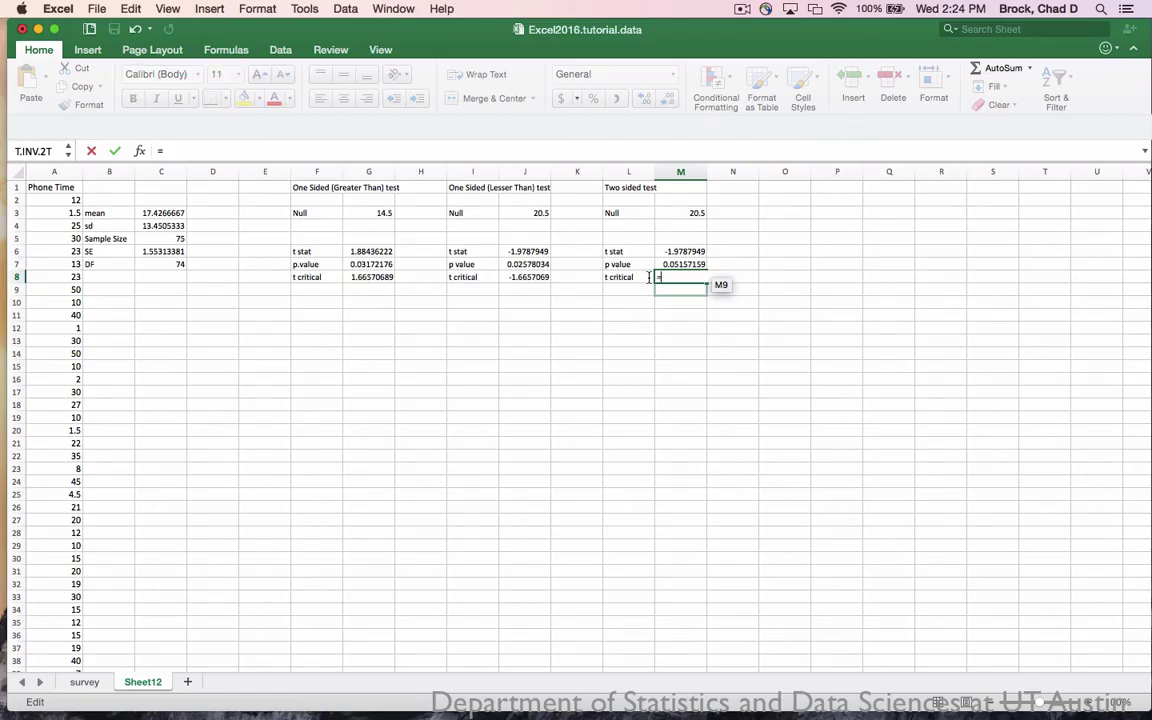
pyautogui.write('T')
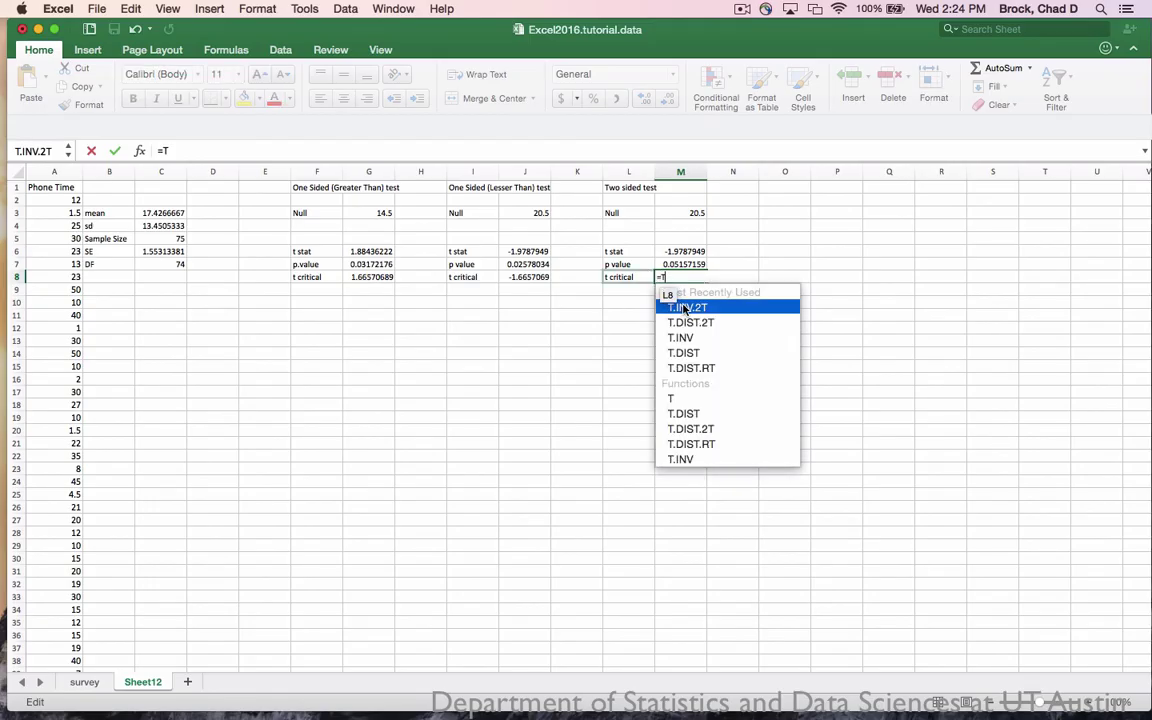
pyautogui.doubleClick(686, 308)
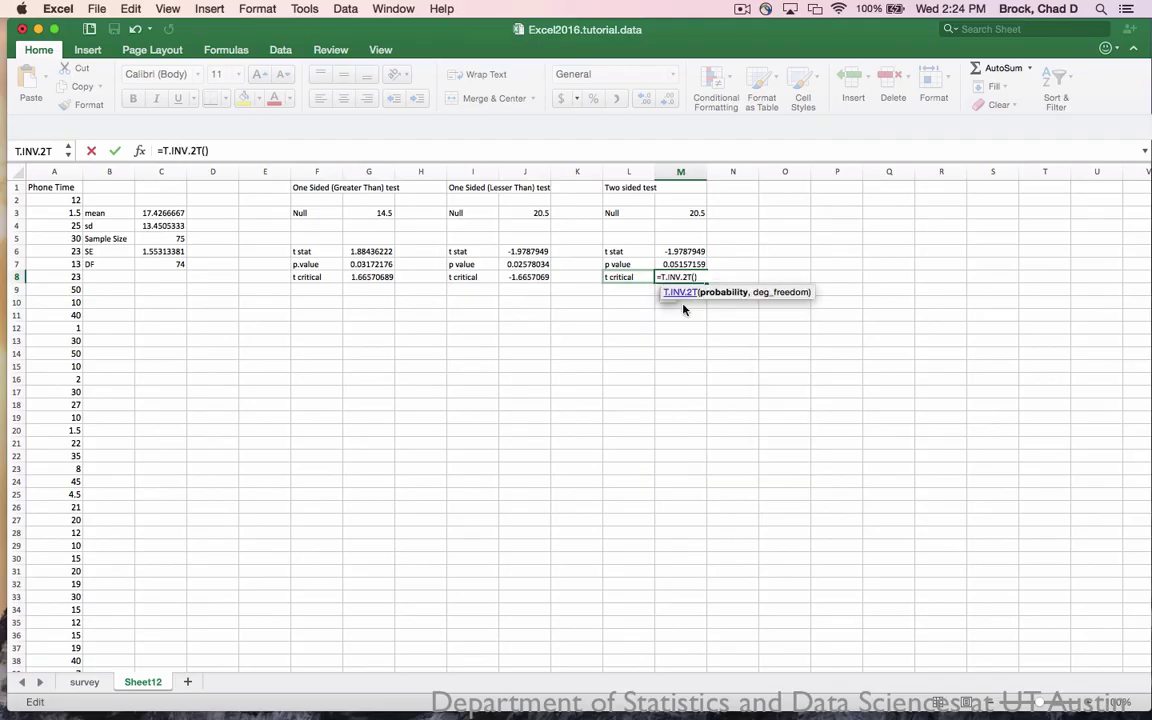
pyautogui.write('0.05,')
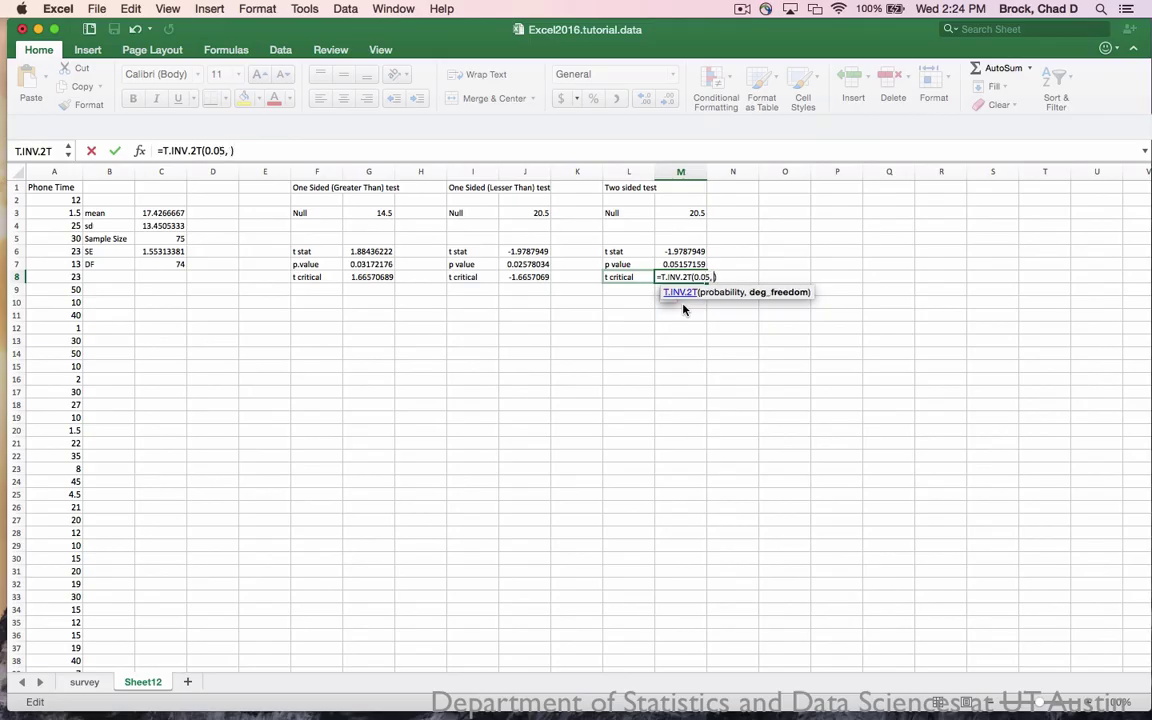
pyautogui.click(155, 262)
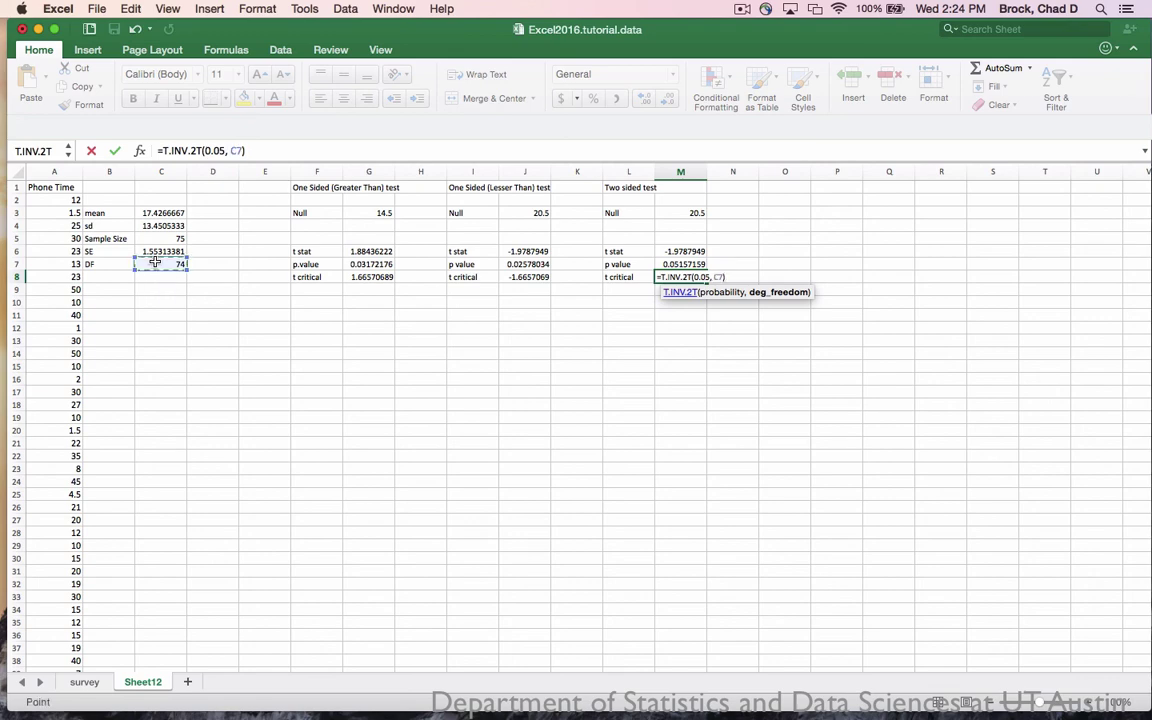
pyautogui.press('Return')
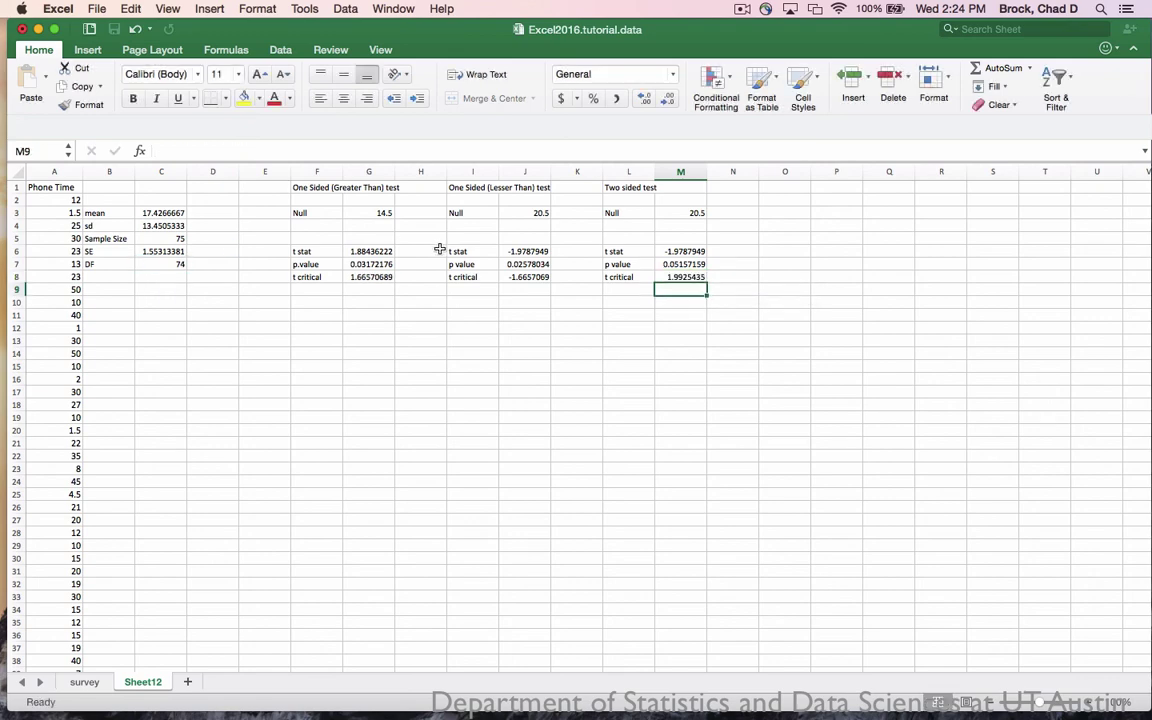